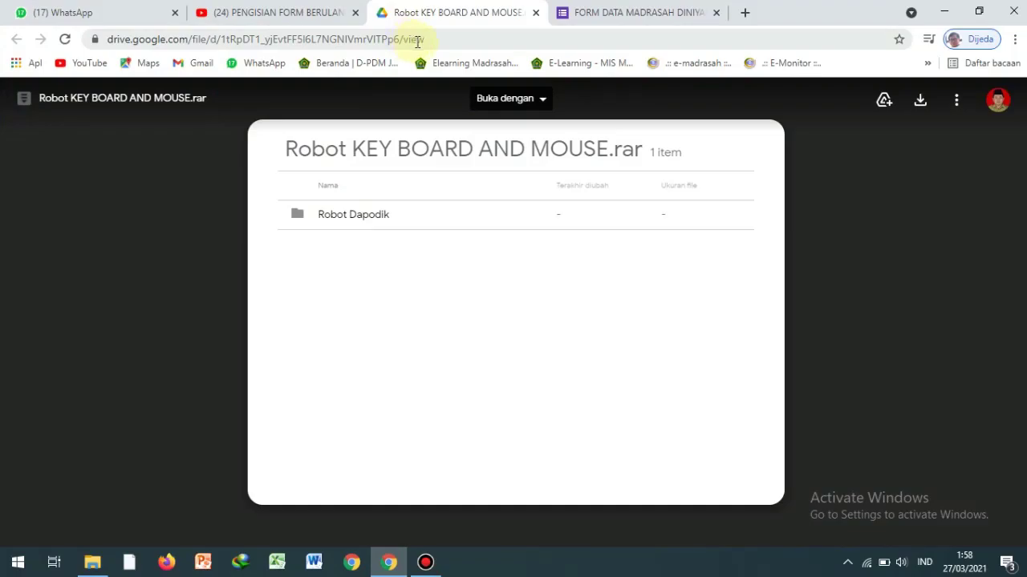
# Examine the contents of the shared archive, including the Robot Dapodik folder and its Patch subfolder.
pyautogui.moveTo(436, 41)
pyautogui.mouseDown()
pyautogui.moveTo(107, 46)
pyautogui.moveTo(162, 54)
pyautogui.moveTo(344, 35)
pyautogui.moveTo(424, 39)
pyautogui.mouseUp()
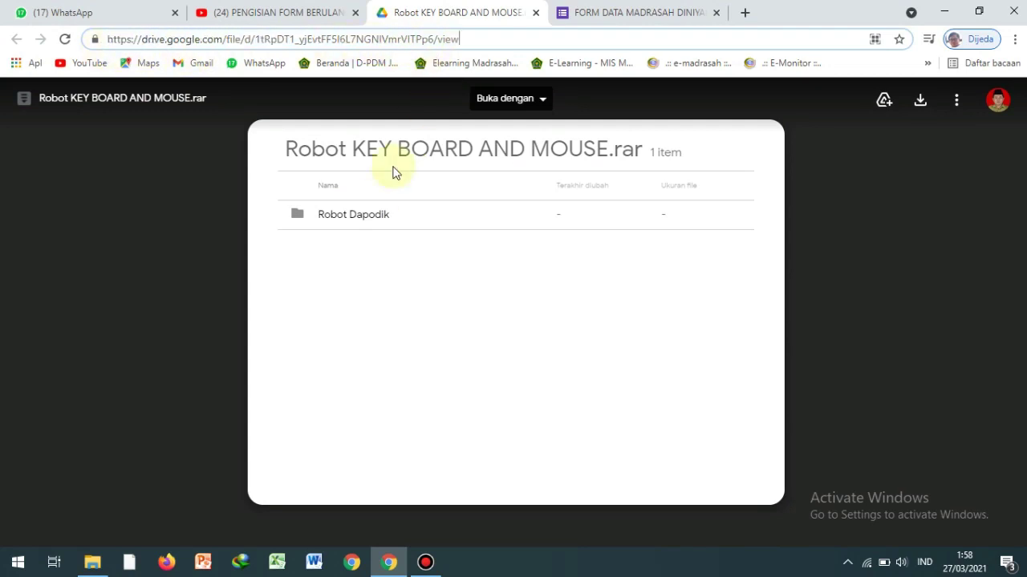
pyautogui.click(371, 220)
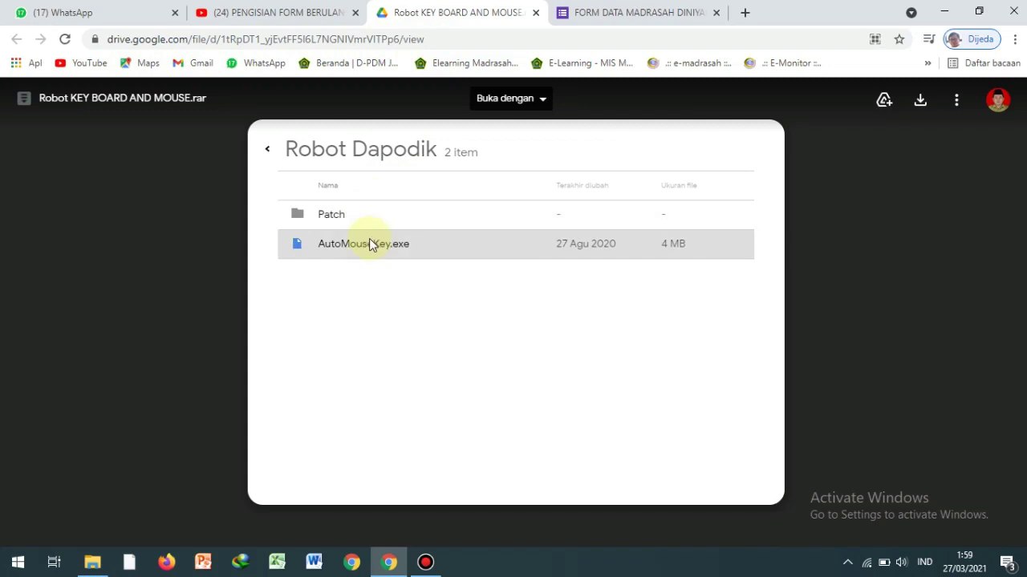
pyautogui.click(370, 245)
pyautogui.click(381, 250)
pyautogui.click(381, 250)
pyautogui.click(383, 247)
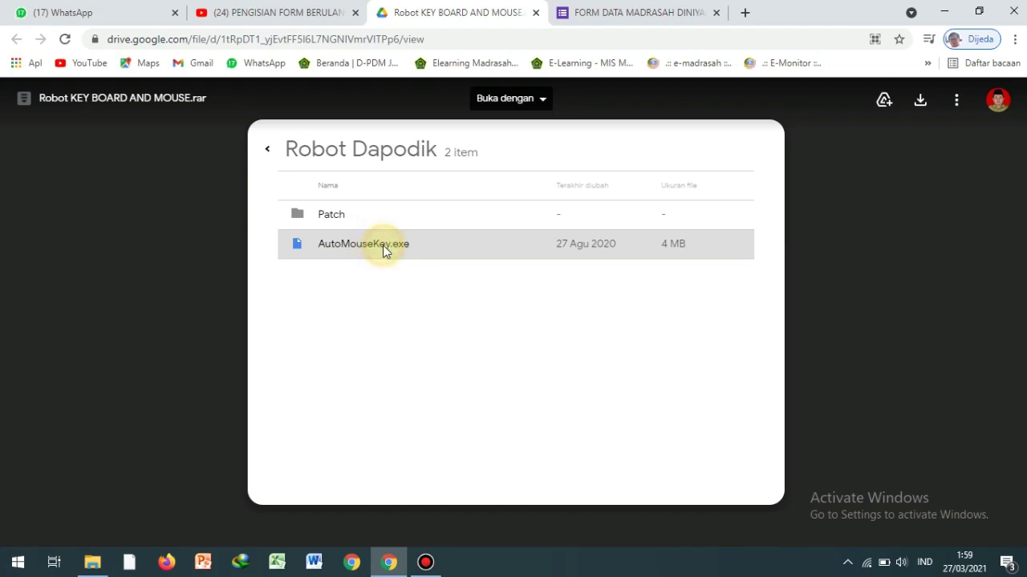
pyautogui.click(383, 223)
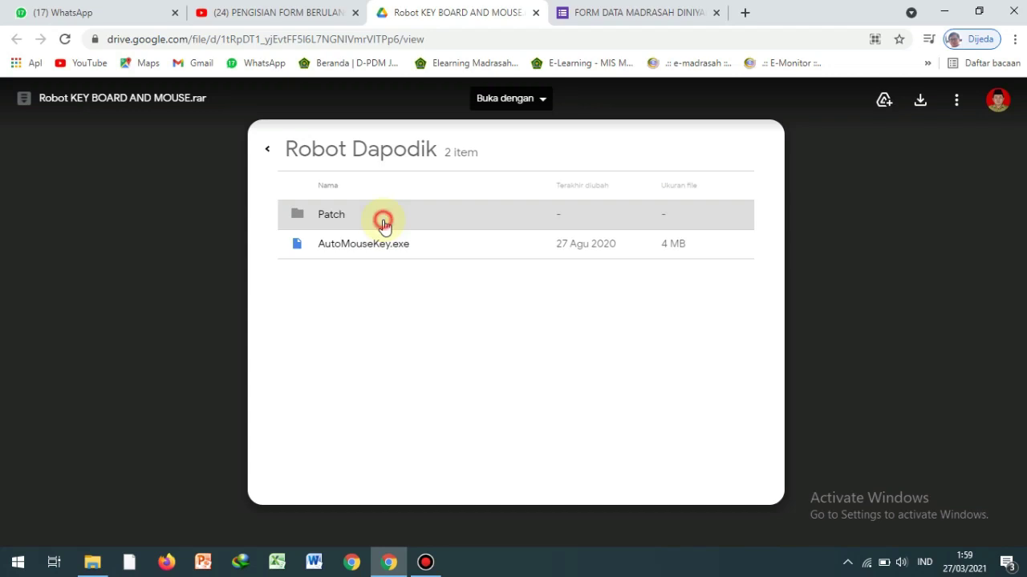
pyautogui.click(383, 222)
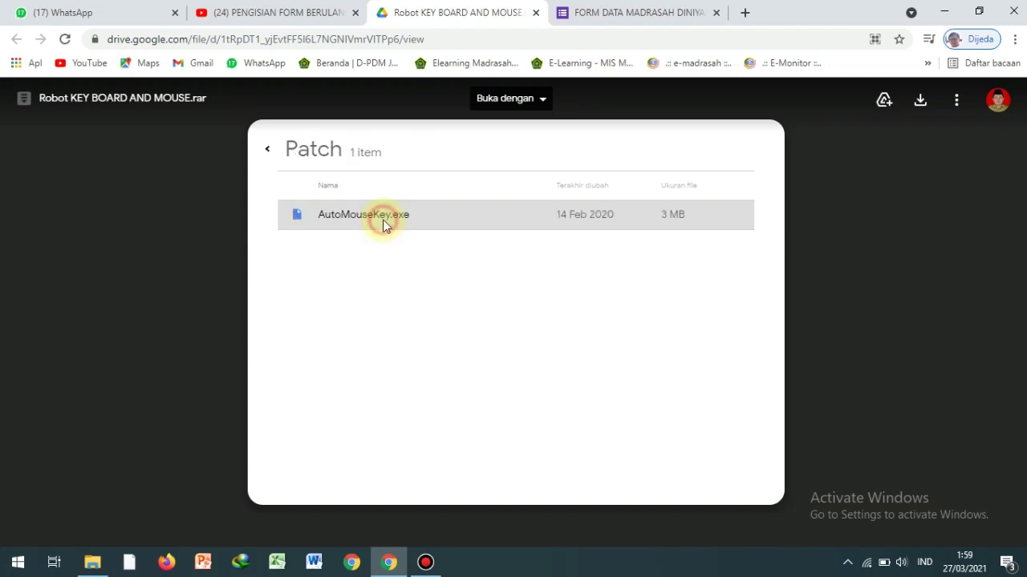
pyautogui.click(383, 221)
# Download the Robot KEY BOARD AND MOUSE.rar archive from Google Drive.
pyautogui.click(547, 103)
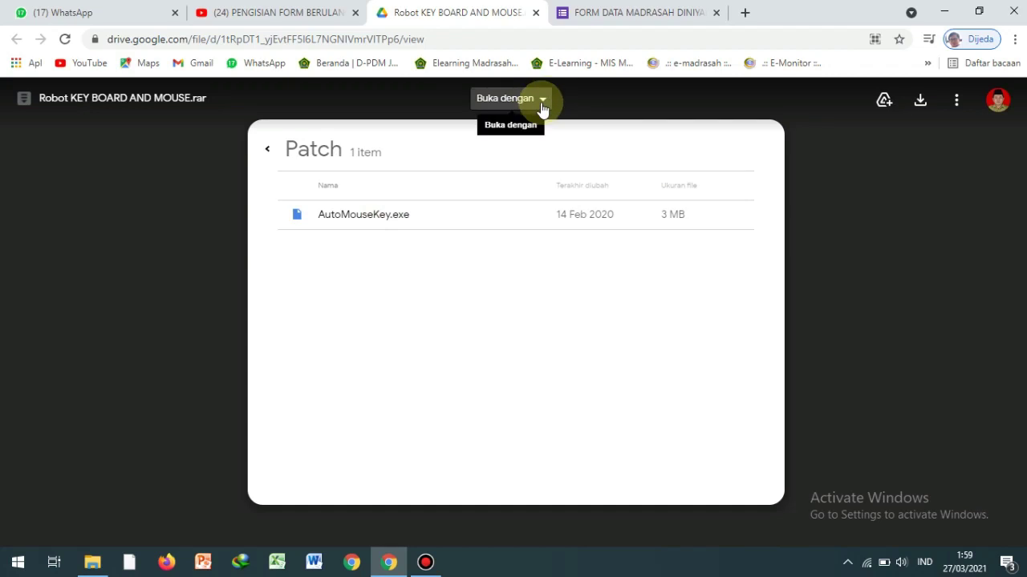
pyautogui.click(543, 108)
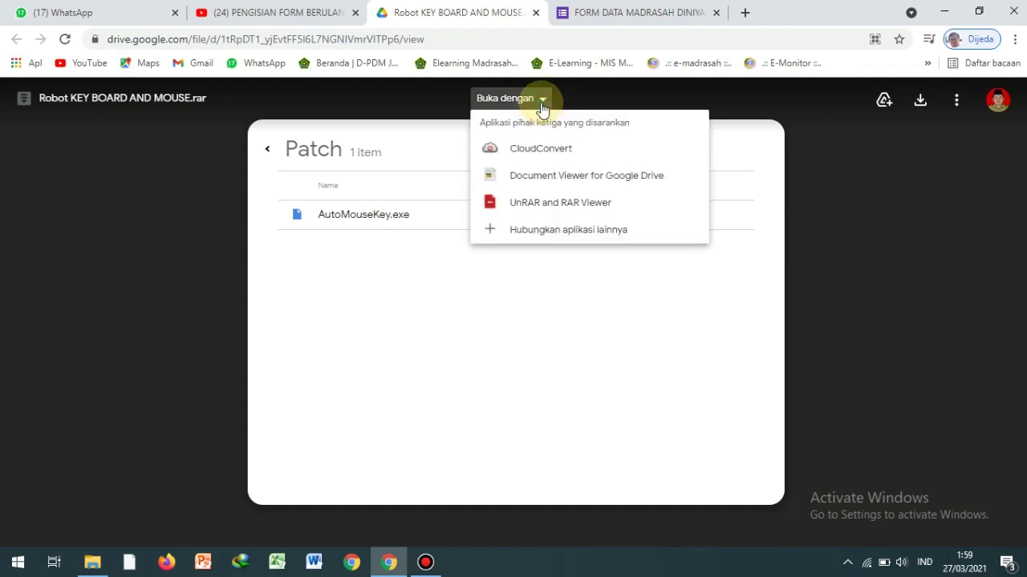
pyautogui.click(899, 137)
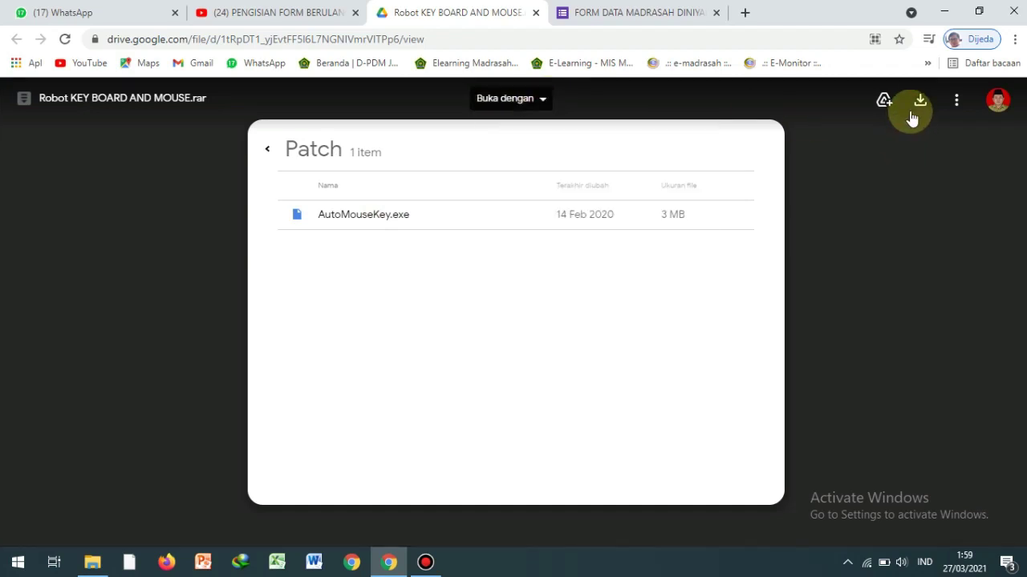
pyautogui.click(919, 99)
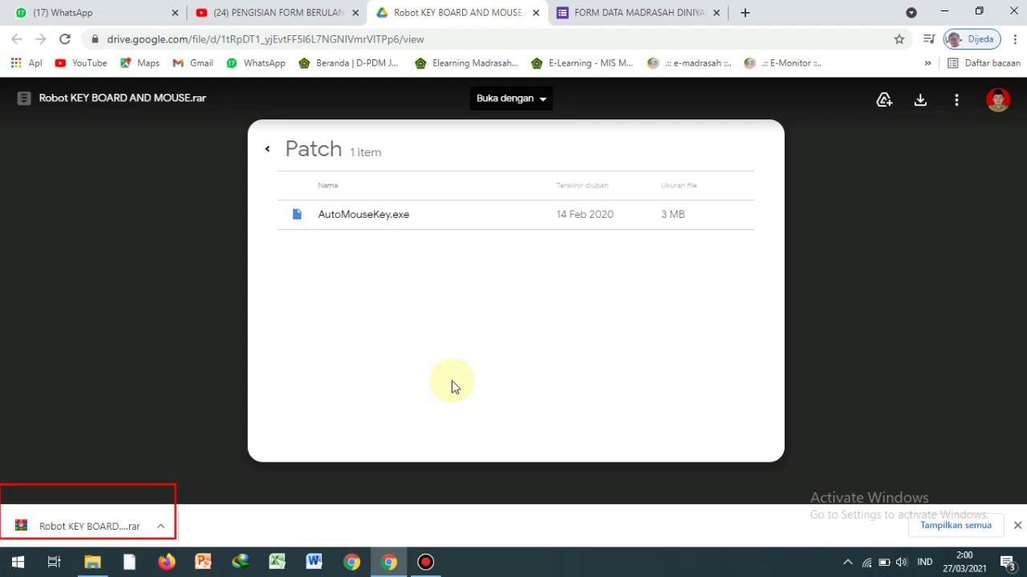
pyautogui.click(452, 386)
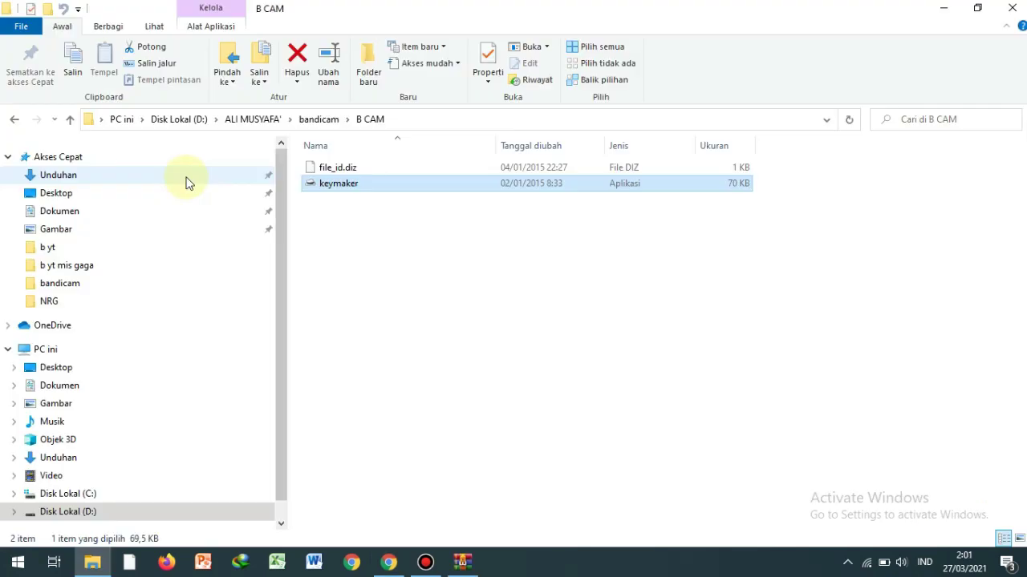
# In the Downloads folder, extract the Robot KEY BOARD AND MOUSE archive into a folder of the same name.
pyautogui.click(186, 179)
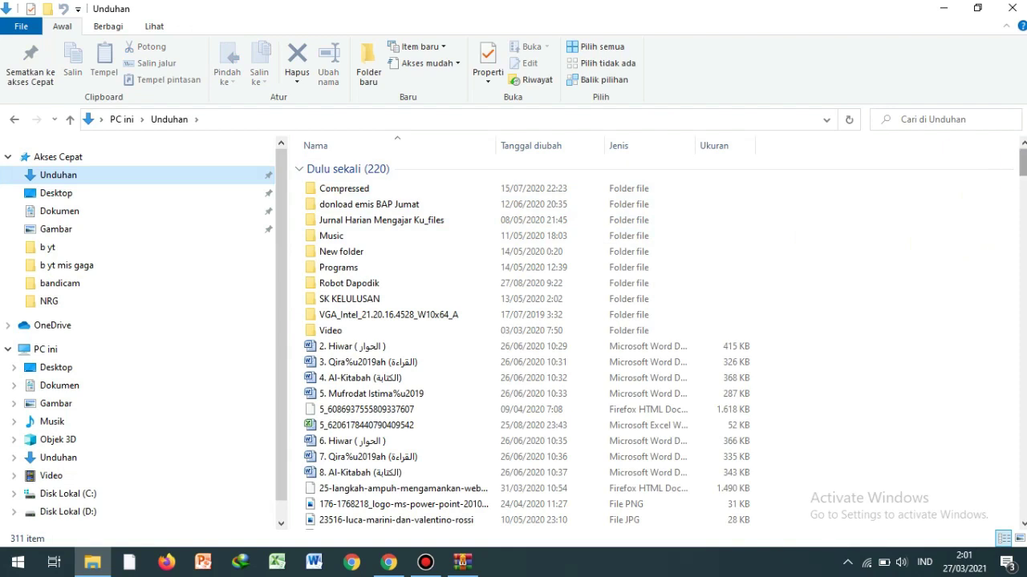
pyautogui.moveTo(1022, 161); pyautogui.dragTo(1023, 504)
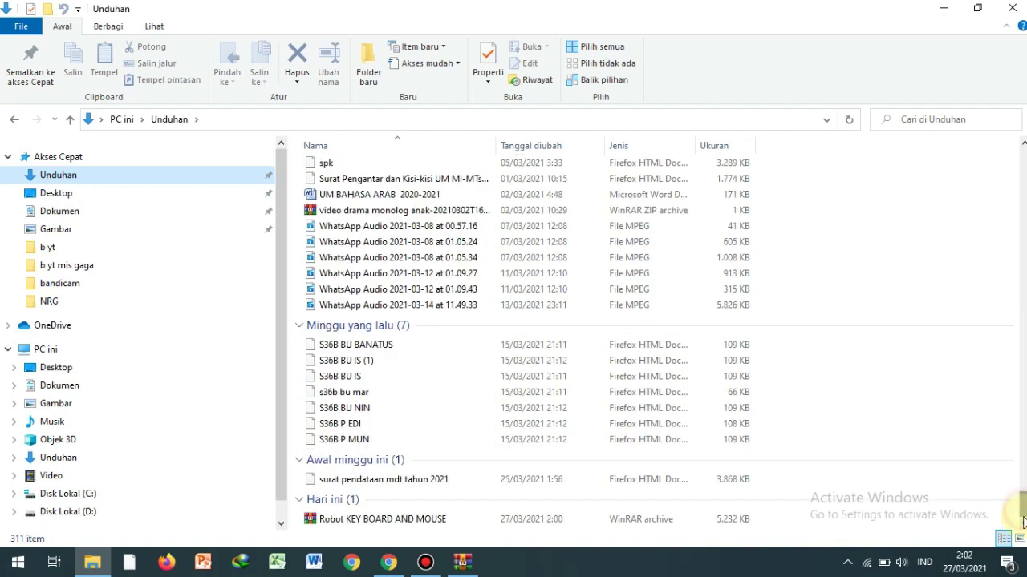
pyautogui.click(378, 522)
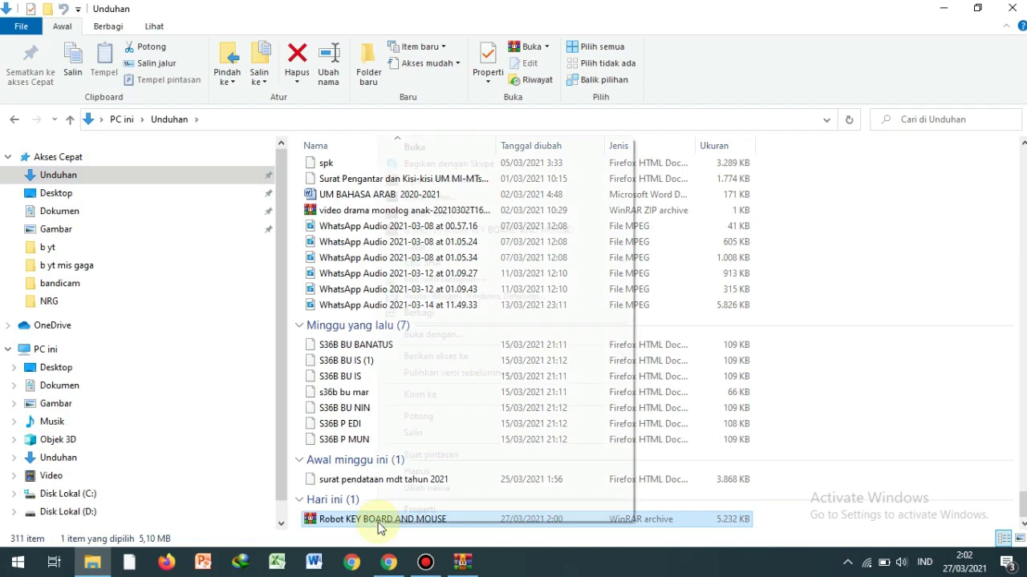
pyautogui.rightClick(377, 522)
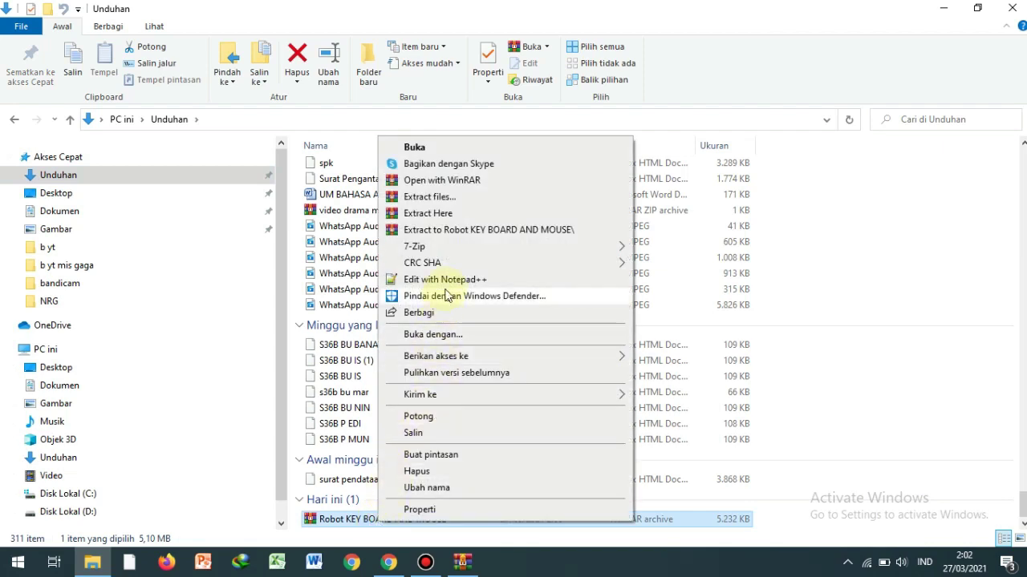
pyautogui.moveTo(468, 244)
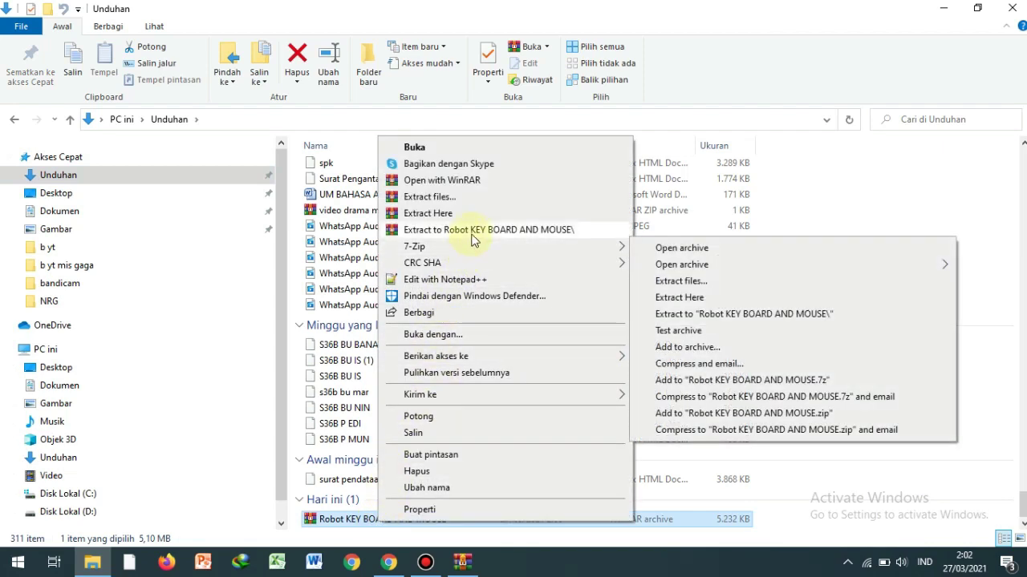
pyautogui.click(472, 231)
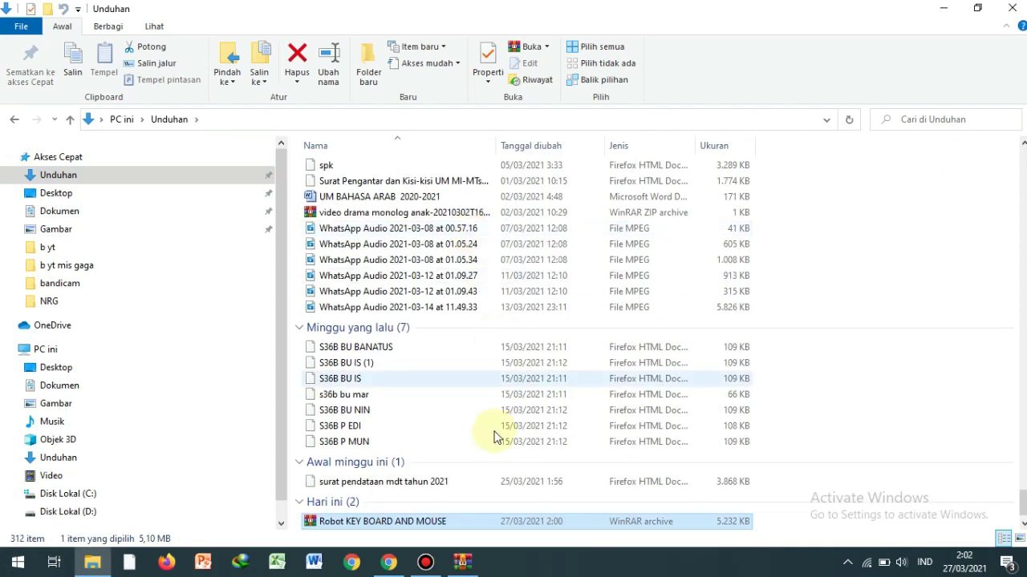
# Extract the Robot Dapodik folder from the open WinRAR archive onto the desktop and place it beneath the Screenshot shortcut.
pyautogui.click(473, 565)
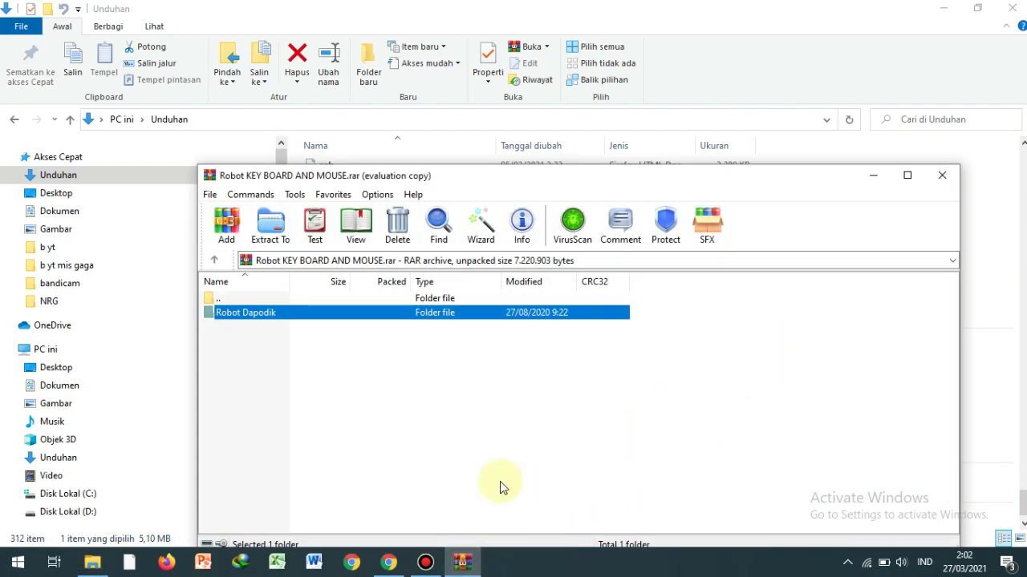
pyautogui.click(125, 457)
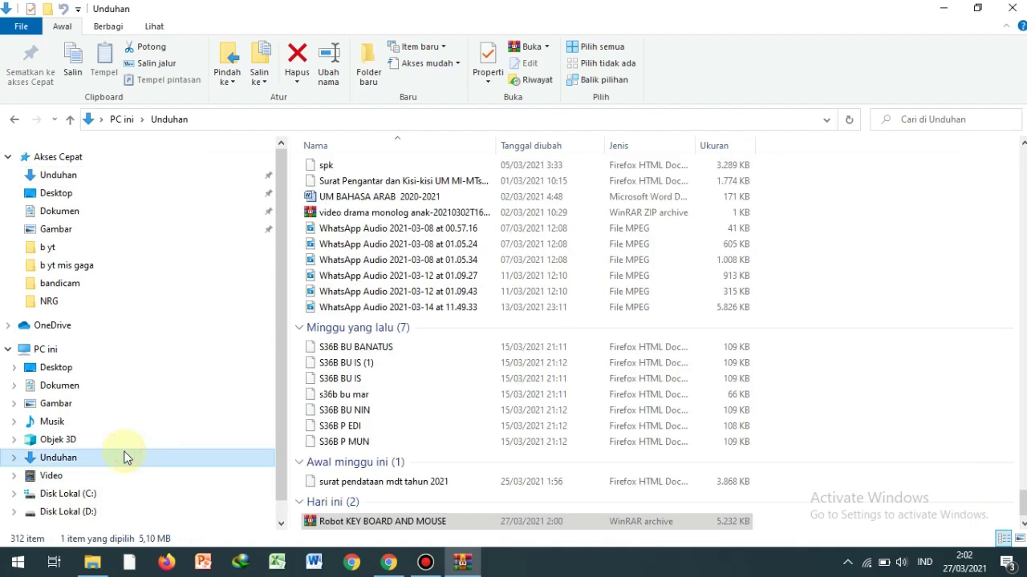
pyautogui.click(463, 564)
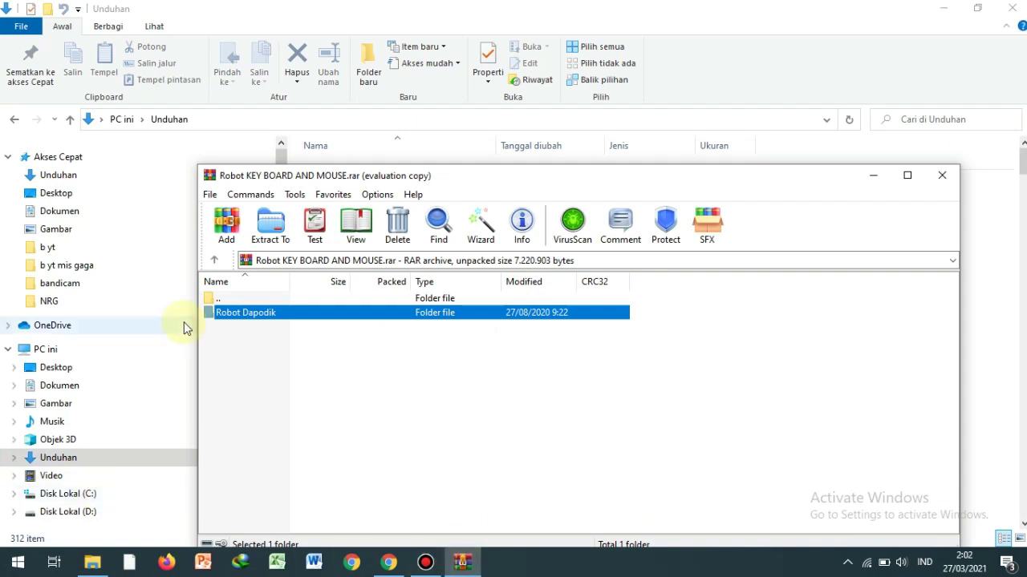
pyautogui.moveTo(367, 175); pyautogui.dragTo(584, 210)
pyautogui.click(455, 359)
pyautogui.doubleClick(454, 351)
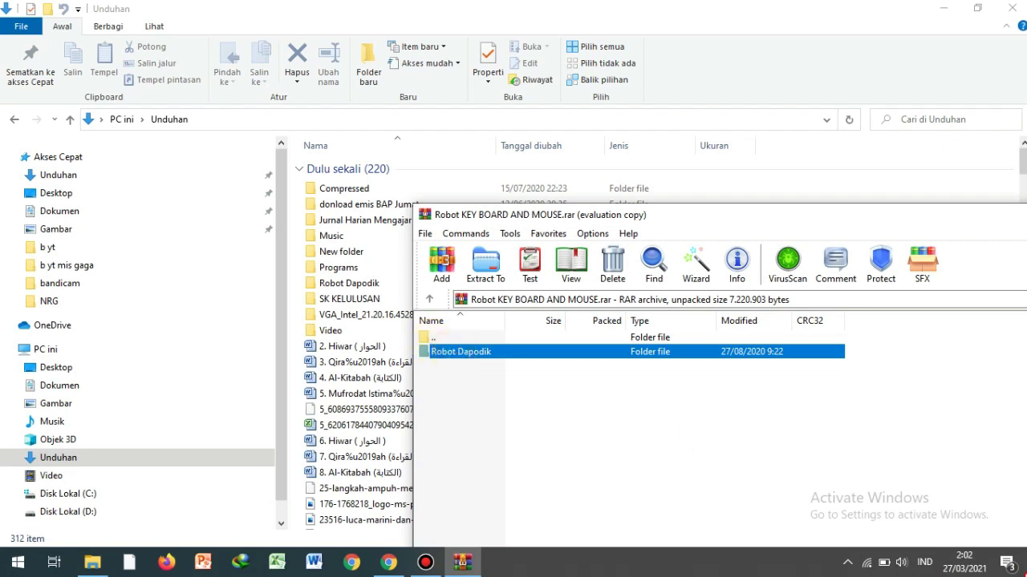
pyautogui.moveTo(455, 351); pyautogui.dragTo(588, 306)
pyautogui.press('super+d')
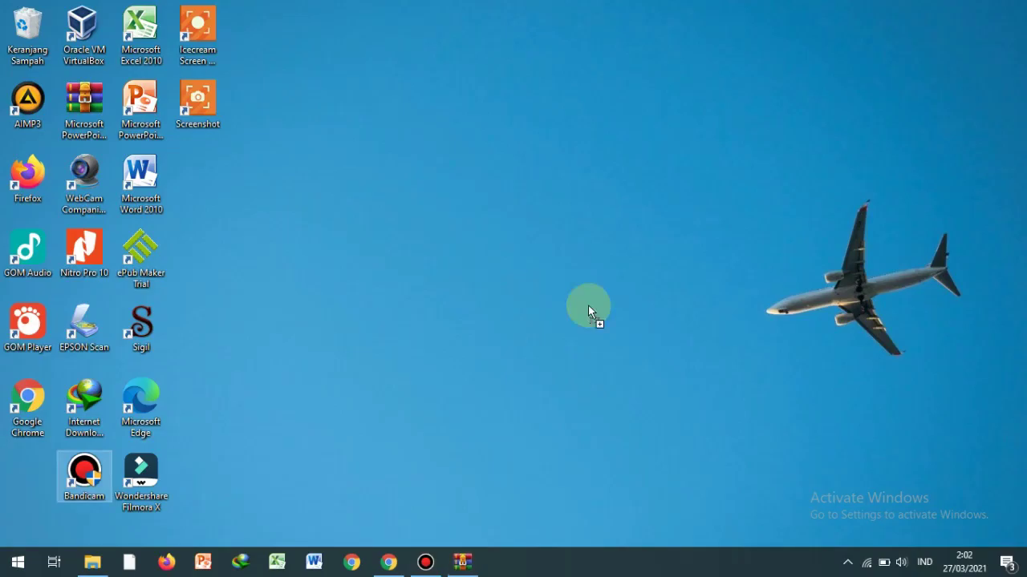
pyautogui.click(526, 286)
pyautogui.moveTo(544, 267); pyautogui.dragTo(202, 178)
# Open the Robot Dapodik folder from the desktop, check its Patch subfolder, and return to the parent folder.
pyautogui.doubleClick(201, 178)
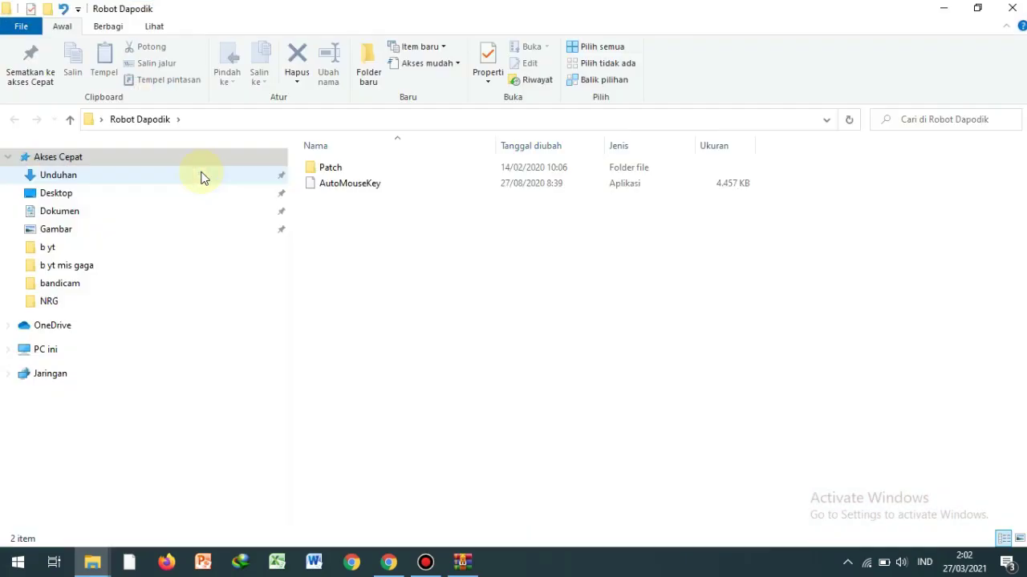
pyautogui.doubleClick(384, 168)
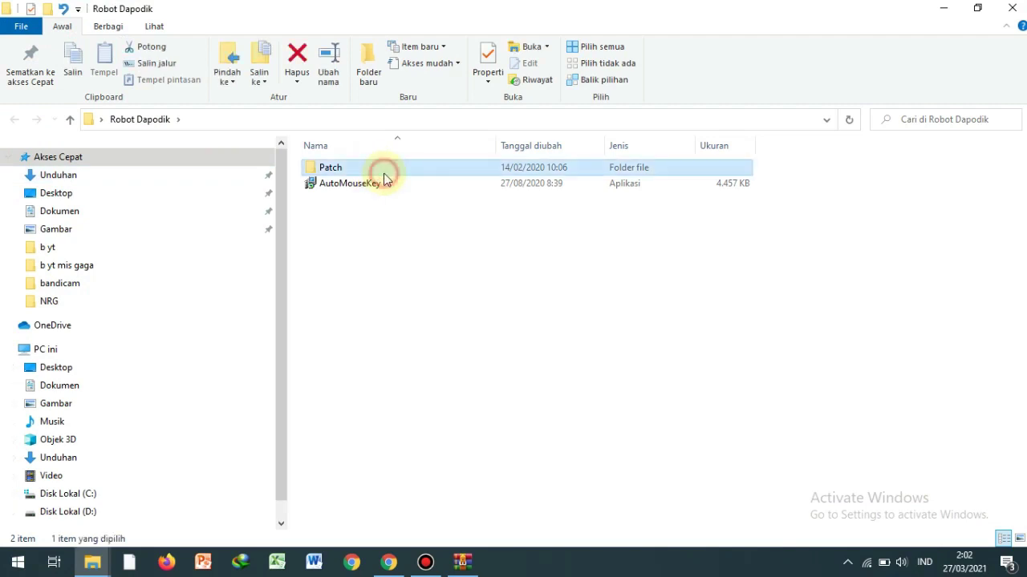
pyautogui.click(160, 126)
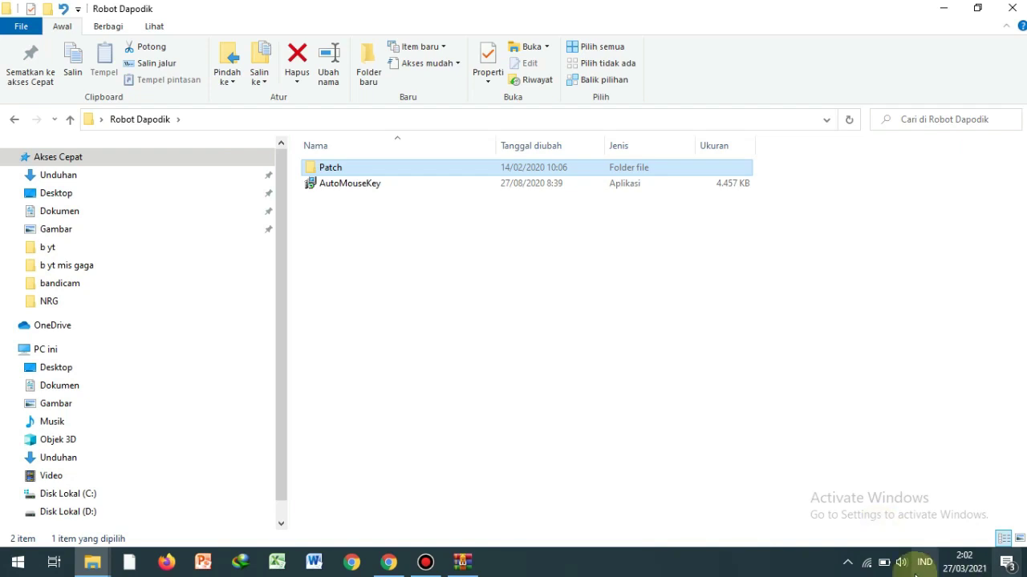
# Turn off the computer's Wi-Fi connection.
pyautogui.click(867, 571)
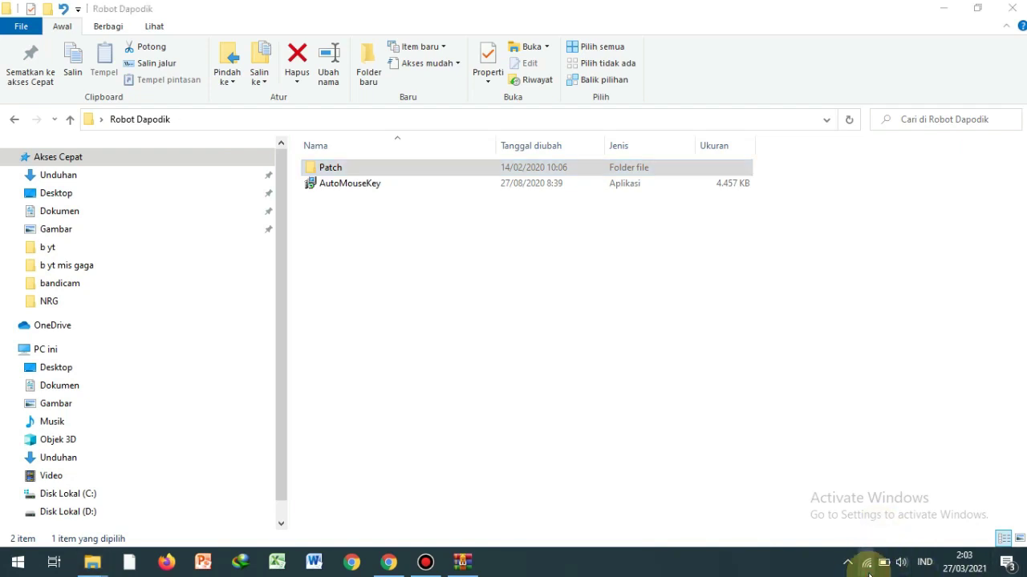
pyautogui.click(793, 528)
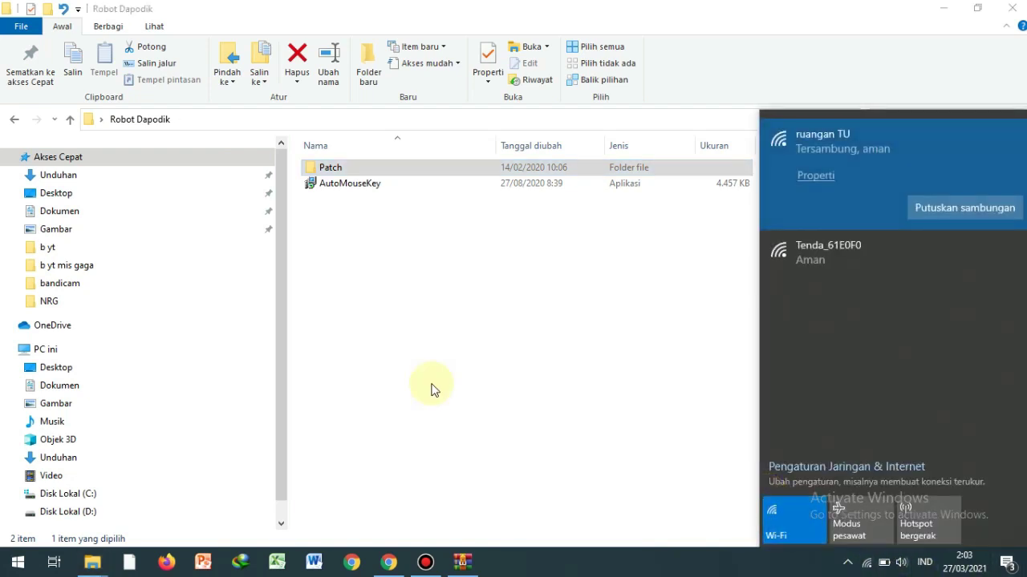
pyautogui.click(460, 239)
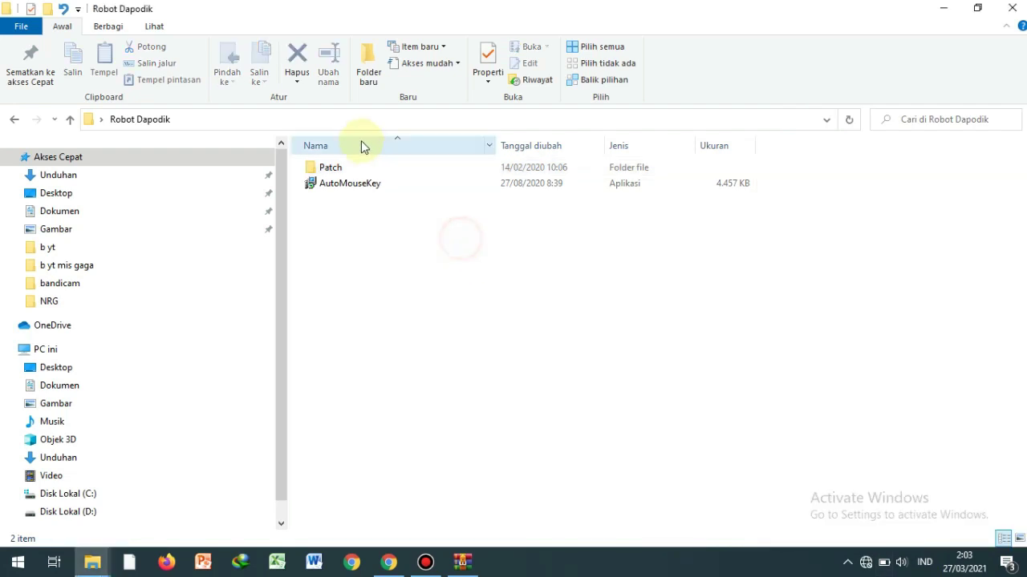
# Run the AutoMouseKey installer with its default settings and a desktop icon, and finish without viewing the help document.
pyautogui.click(372, 193)
pyautogui.doubleClick(371, 192)
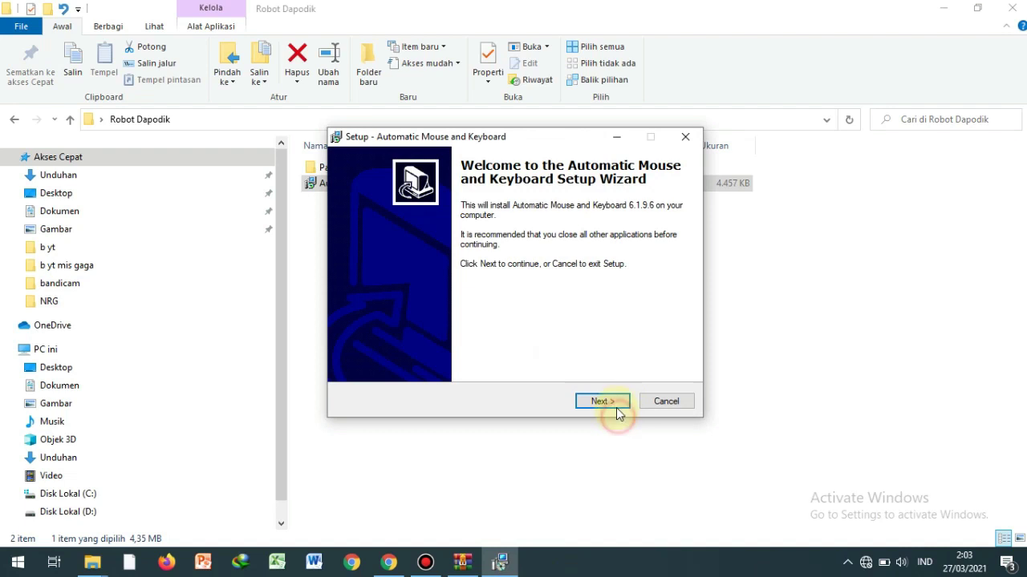
pyautogui.click(615, 408)
pyautogui.click(612, 404)
pyautogui.click(614, 404)
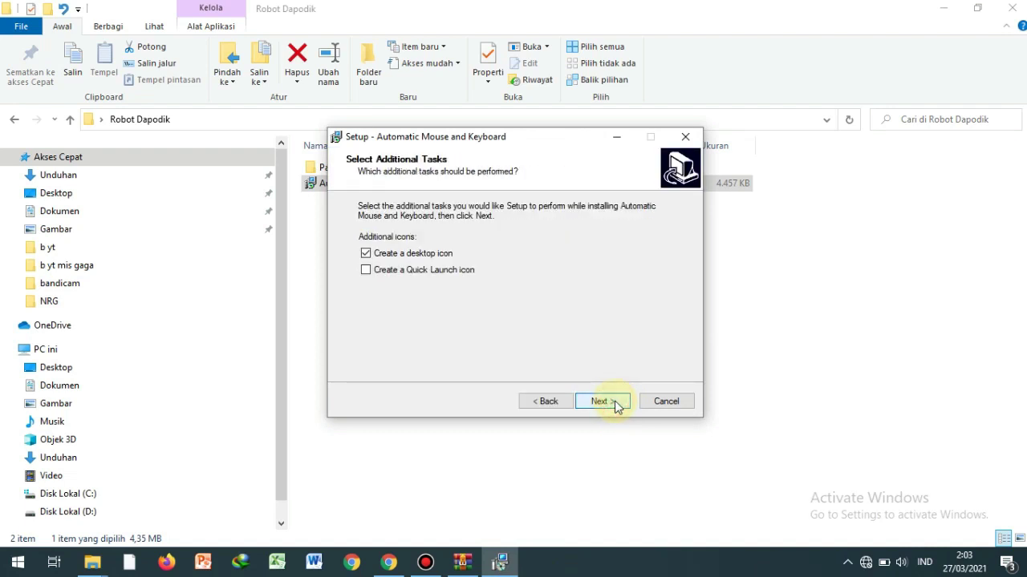
pyautogui.click(615, 405)
pyautogui.click(615, 404)
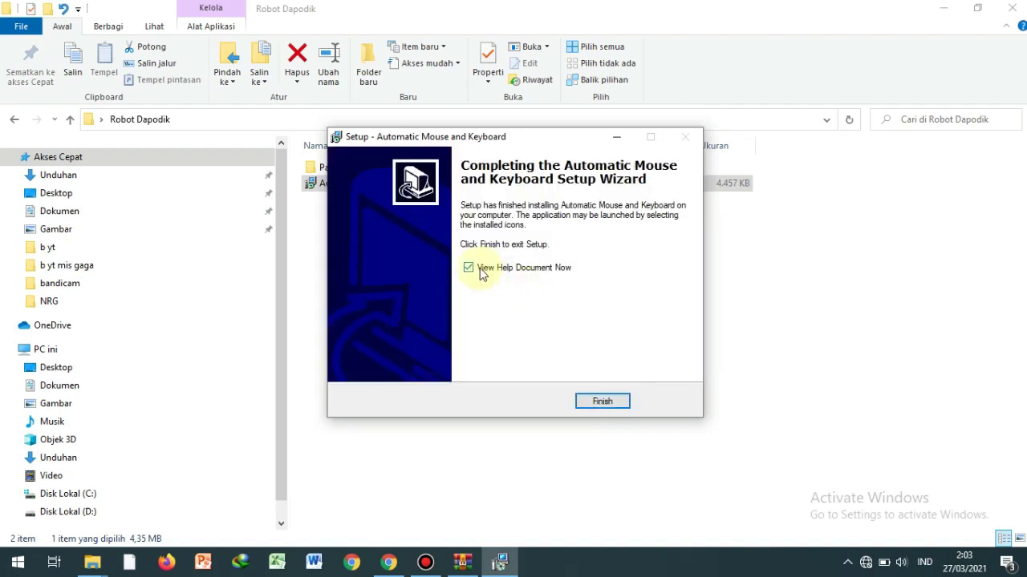
pyautogui.click(469, 270)
pyautogui.click(586, 403)
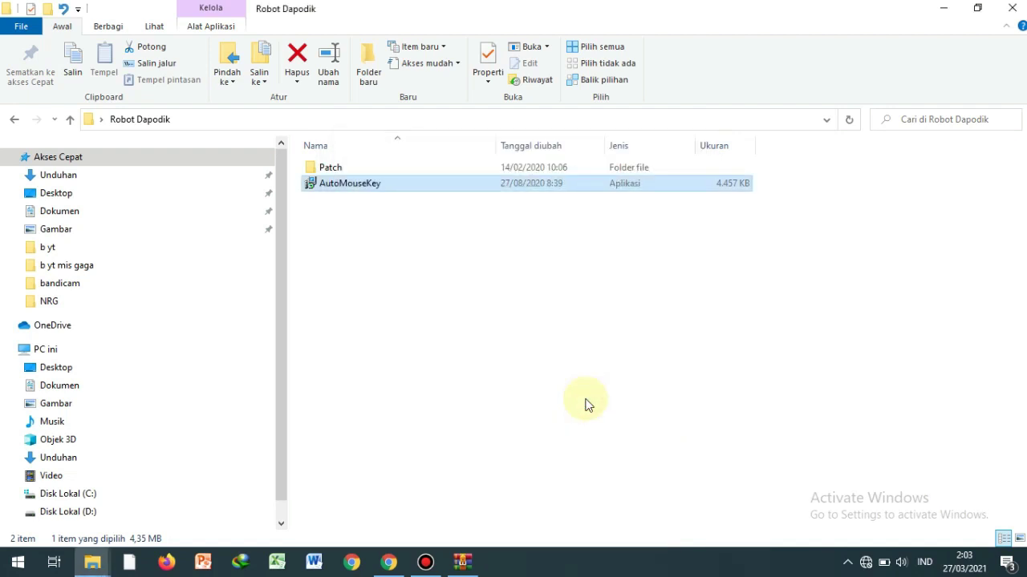
# Copy the AutoMouseKey application from the Patch folder.
pyautogui.click(359, 166)
pyautogui.doubleClick(359, 166)
pyautogui.click(368, 172)
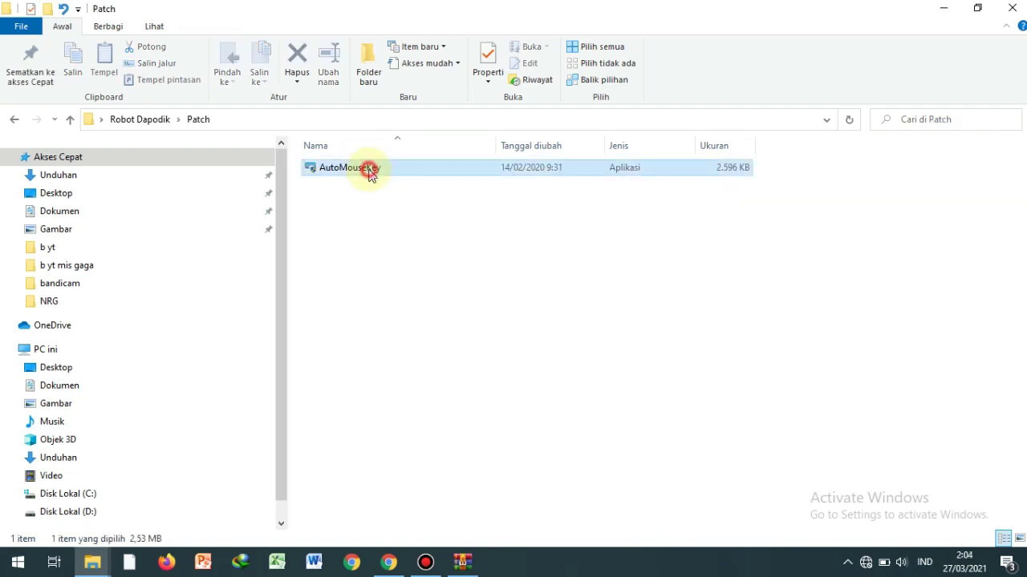
pyautogui.hotkey('ctrl', 'c')
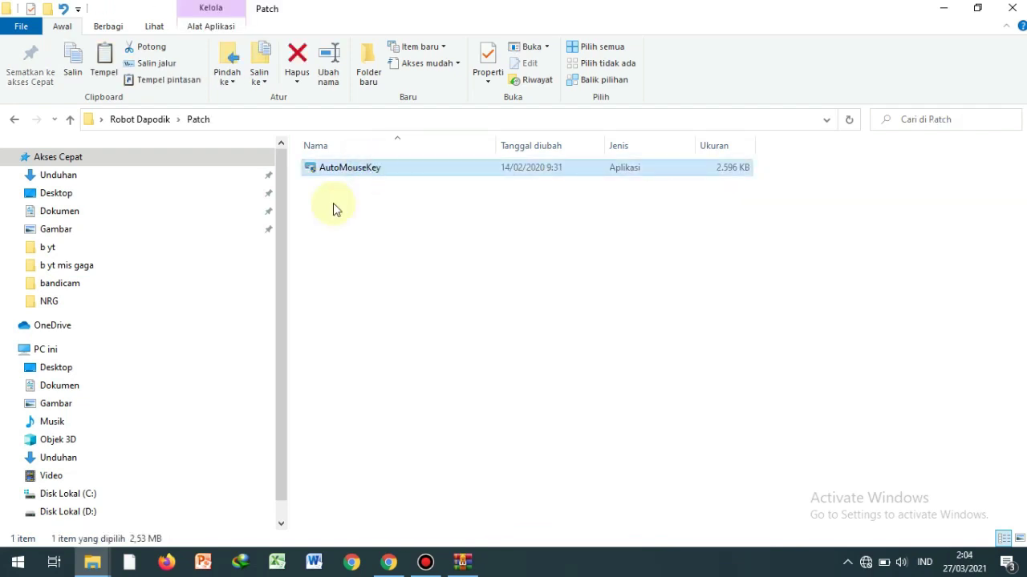
# Paste AutoMouseKey into the Automatic Mouse and Keyboard program folder, replacing the existing file with administrator permission.
pyautogui.click(90, 561)
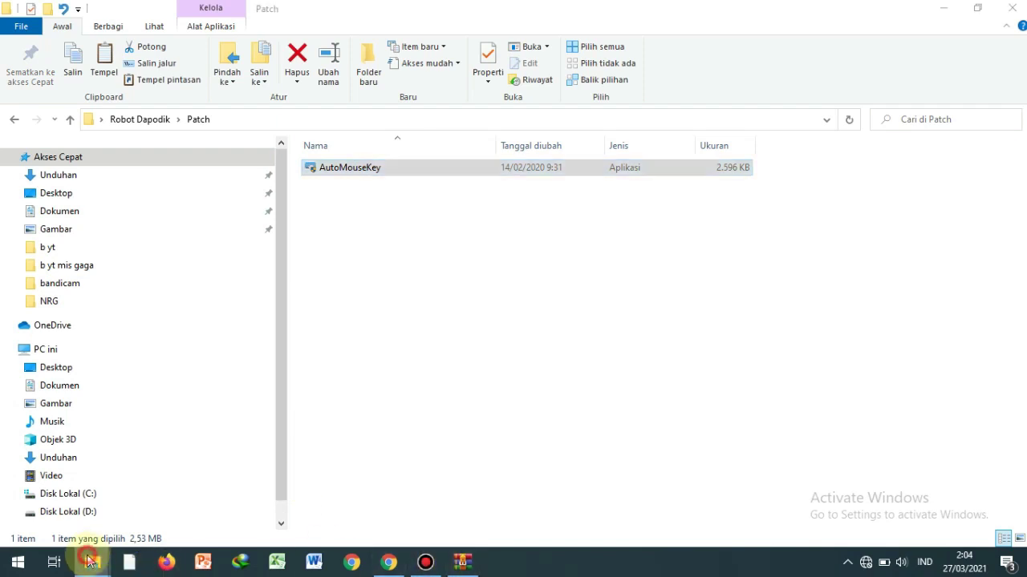
pyautogui.click(414, 499)
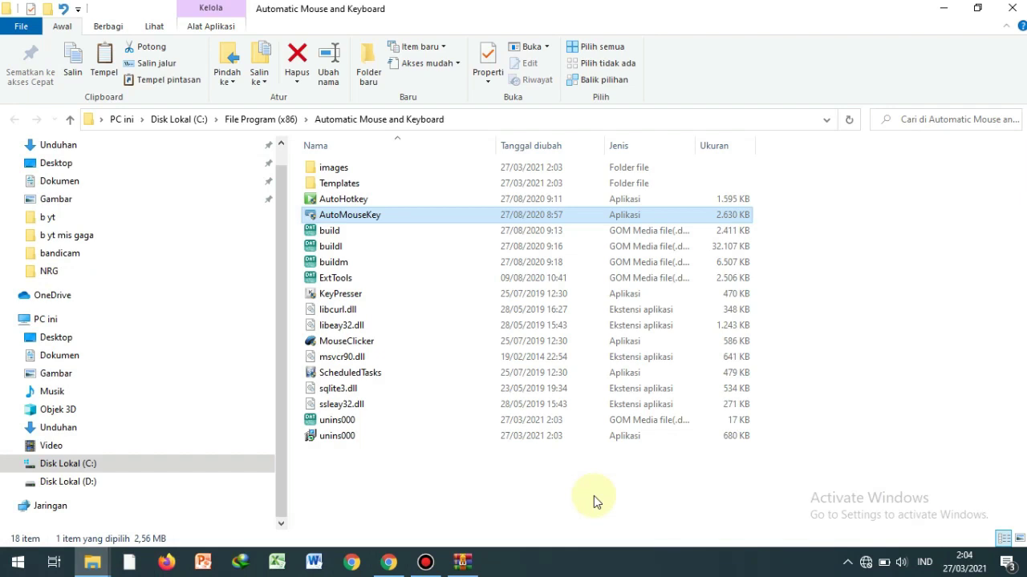
pyautogui.hotkey('ctrl', 'v')
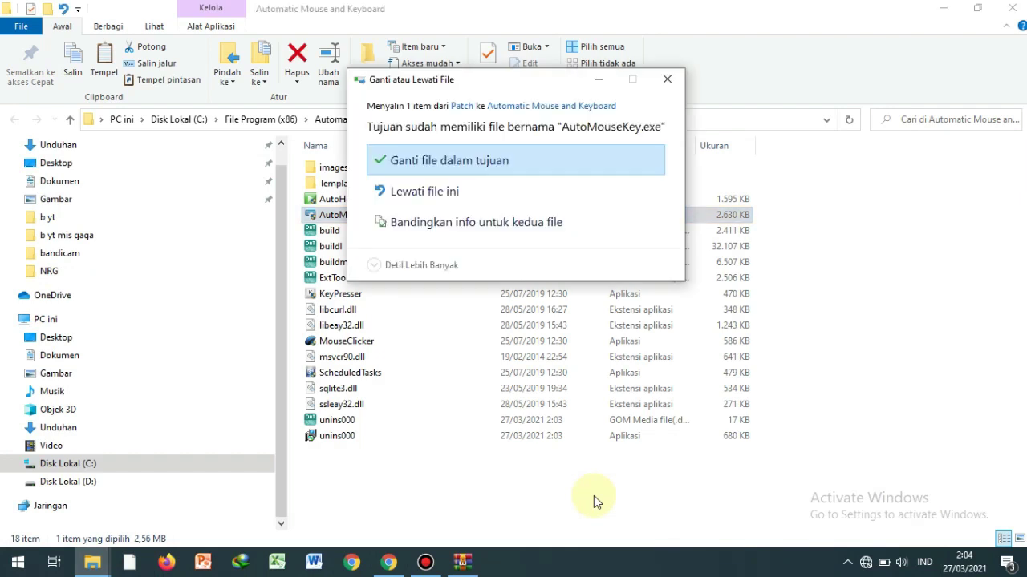
pyautogui.click(476, 164)
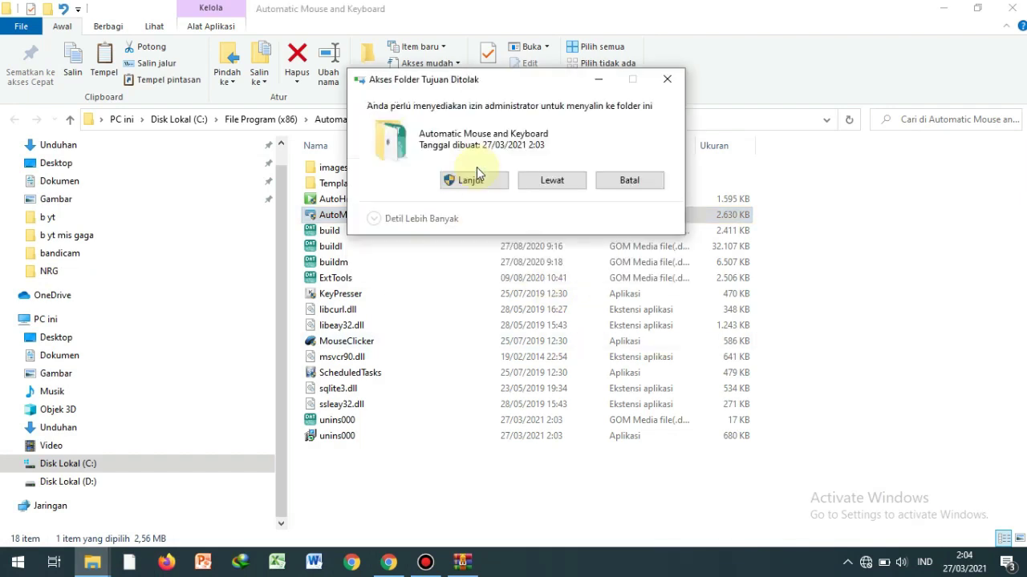
pyautogui.click(473, 181)
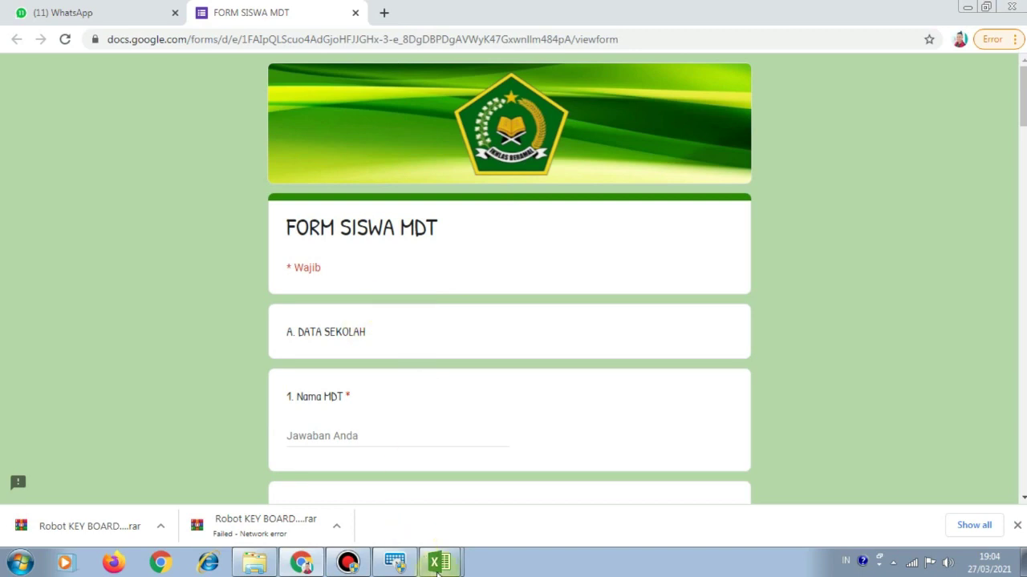
pyautogui.moveTo(439, 562)
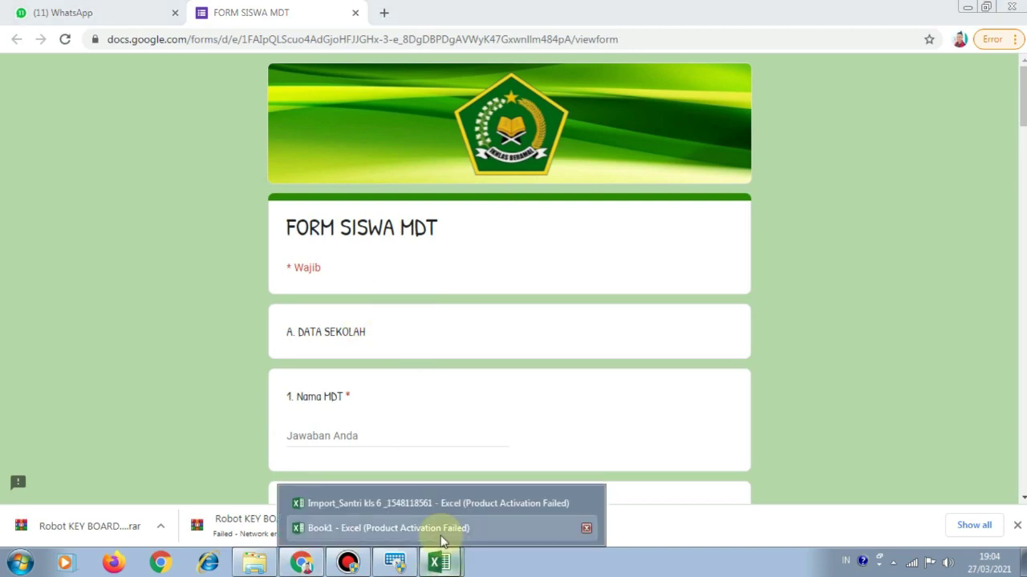
pyautogui.click(441, 530)
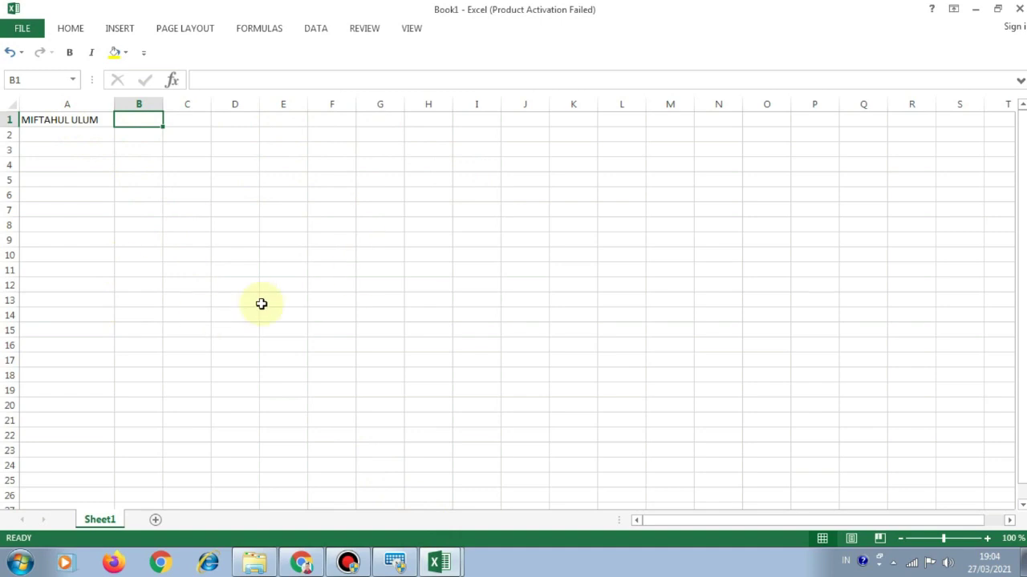
pyautogui.moveTo(438, 562)
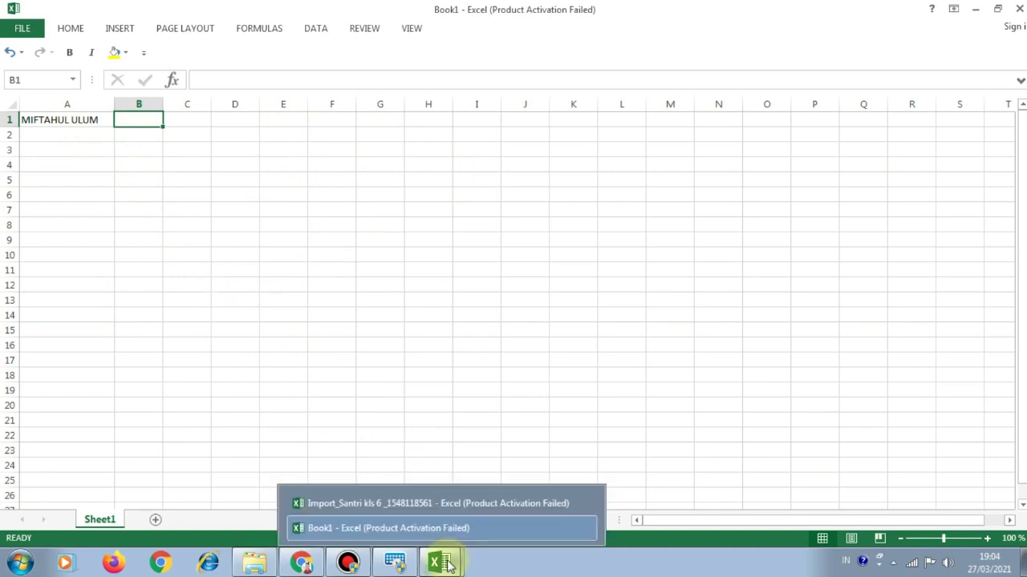
pyautogui.click(449, 504)
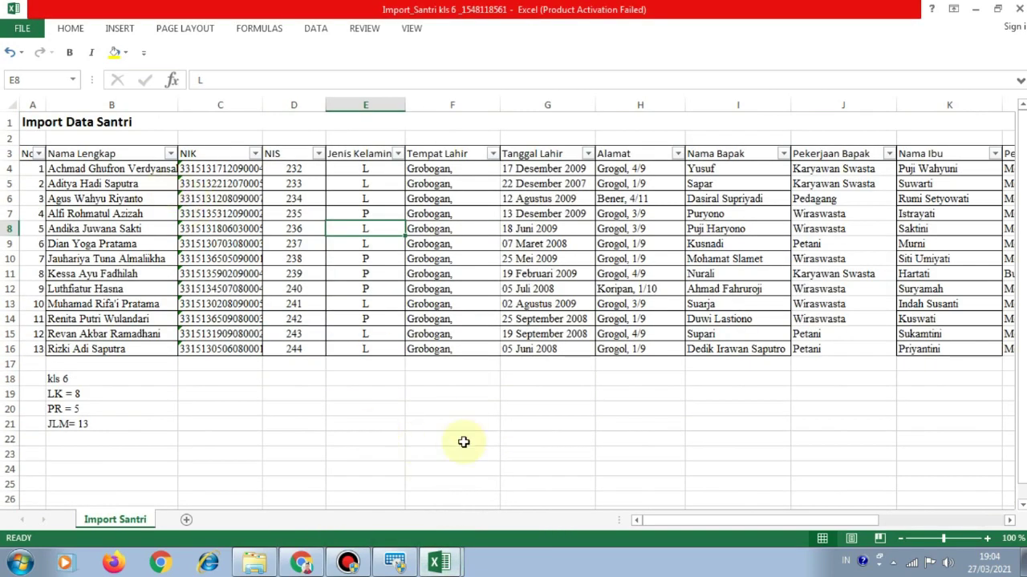
pyautogui.click(302, 562)
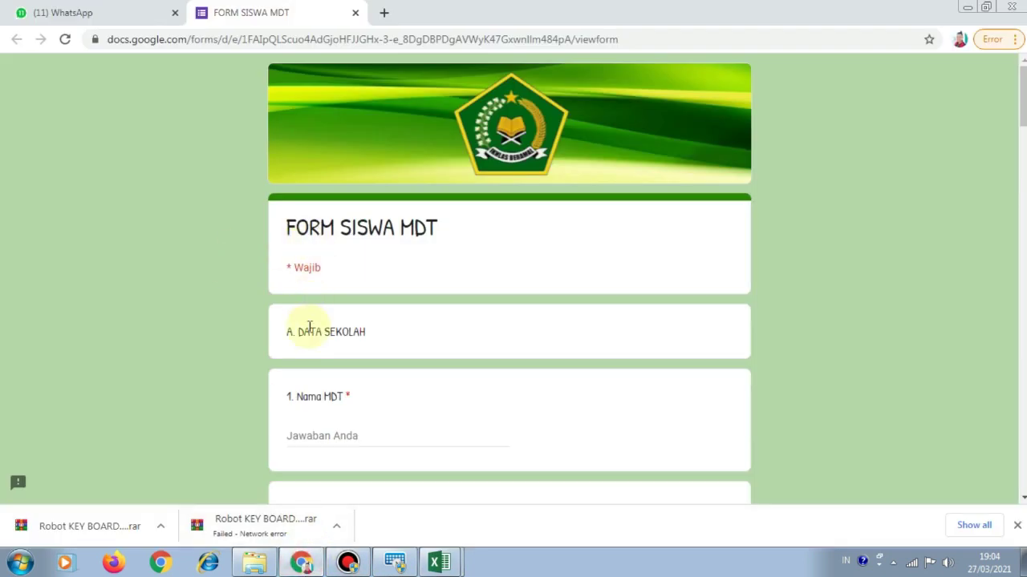
pyautogui.scroll(-2, 349, 422)
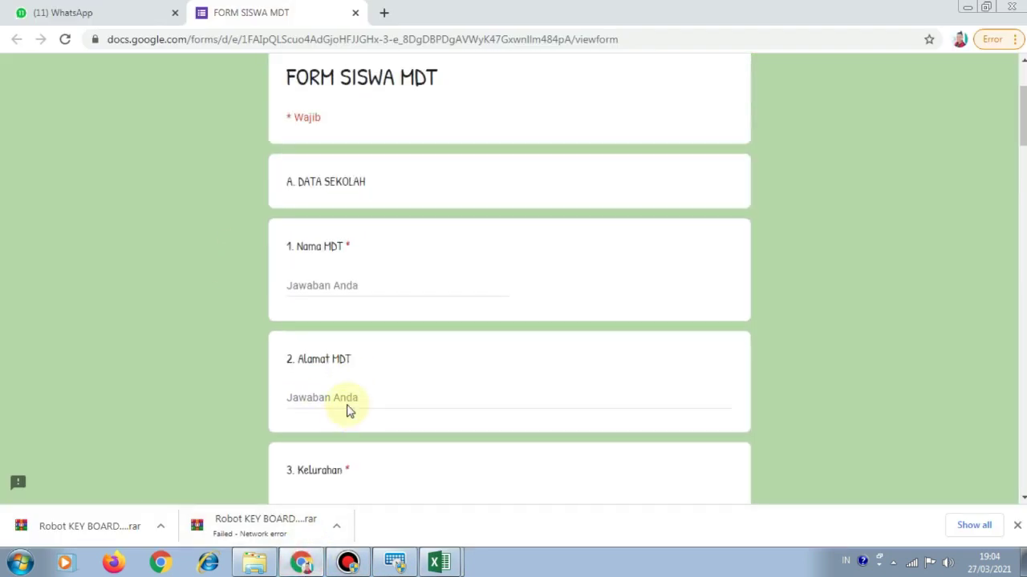
pyautogui.scroll(-1, 344, 360)
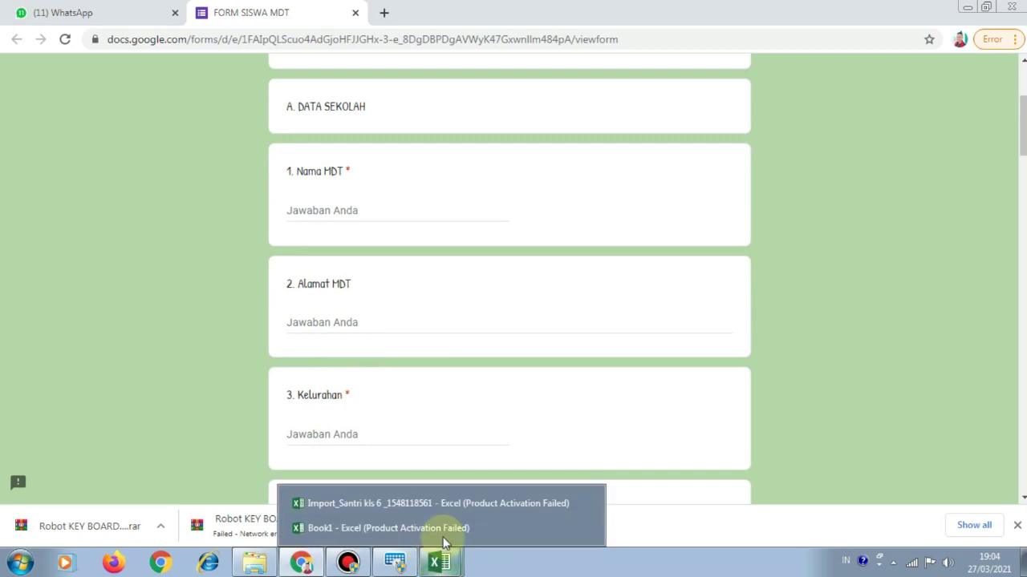
# In Excel's Book1, enter the school's street address in cell B1 and widen columns B and C.
pyautogui.click(442, 539)
pyautogui.write('GROGOL RT 02 RW 09')
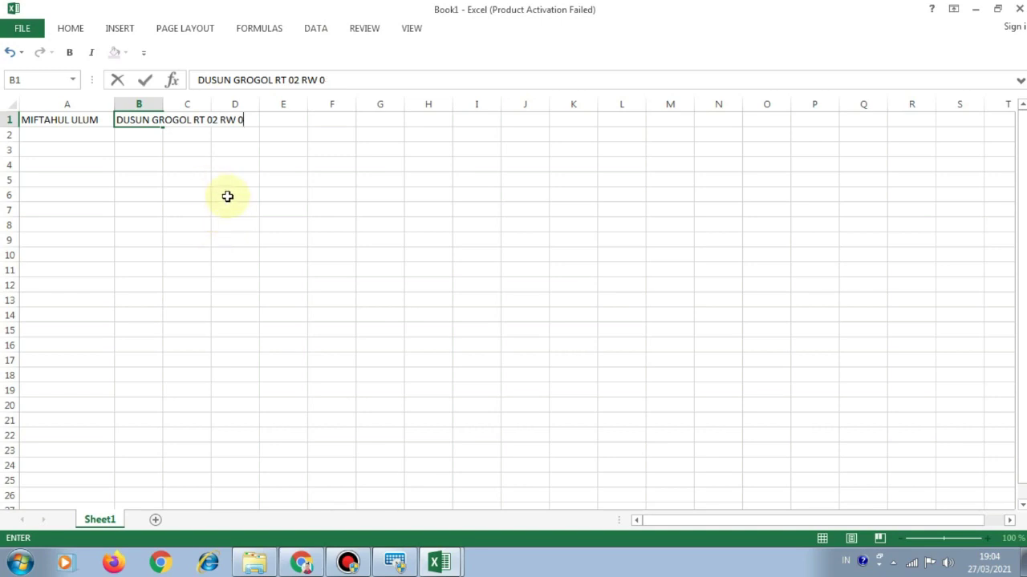
pyautogui.click(158, 104)
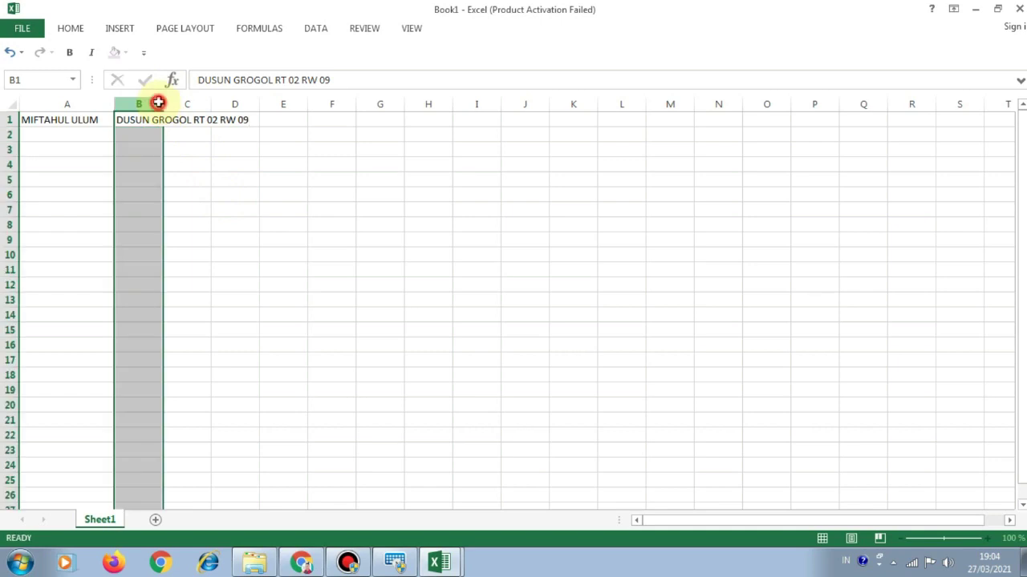
pyautogui.moveTo(162, 107); pyautogui.dragTo(384, 108)
pyautogui.click(286, 121)
# Check the Kelurahan question on the form in Chrome and enter the school's village in cell C1 of Book1 in Excel.
pyautogui.click(302, 563)
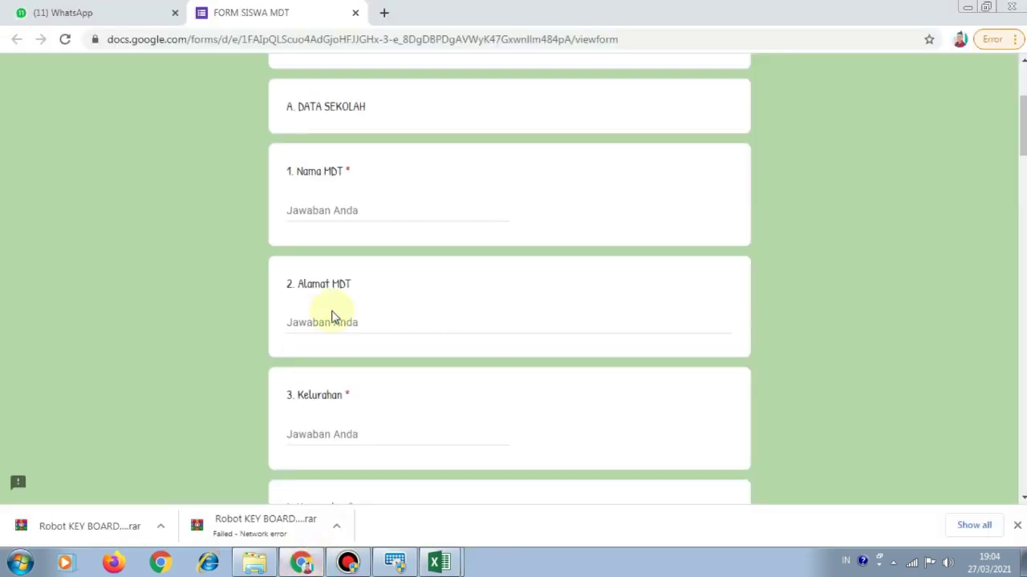
pyautogui.scroll(-2, 317, 377)
pyautogui.click(314, 282)
pyautogui.moveTo(286, 242); pyautogui.dragTo(370, 253)
pyautogui.click(370, 252)
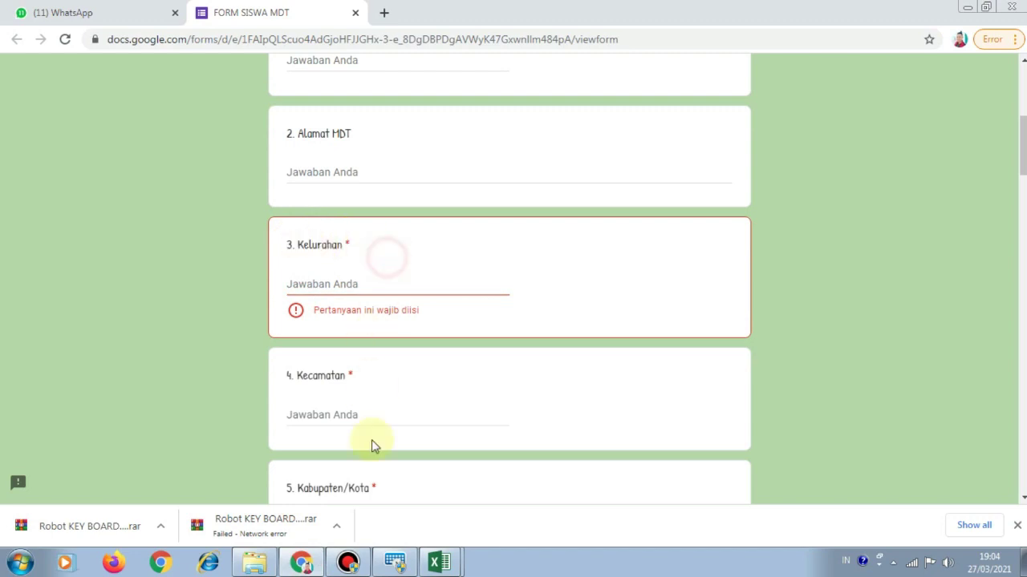
pyautogui.click(437, 564)
pyautogui.click(385, 526)
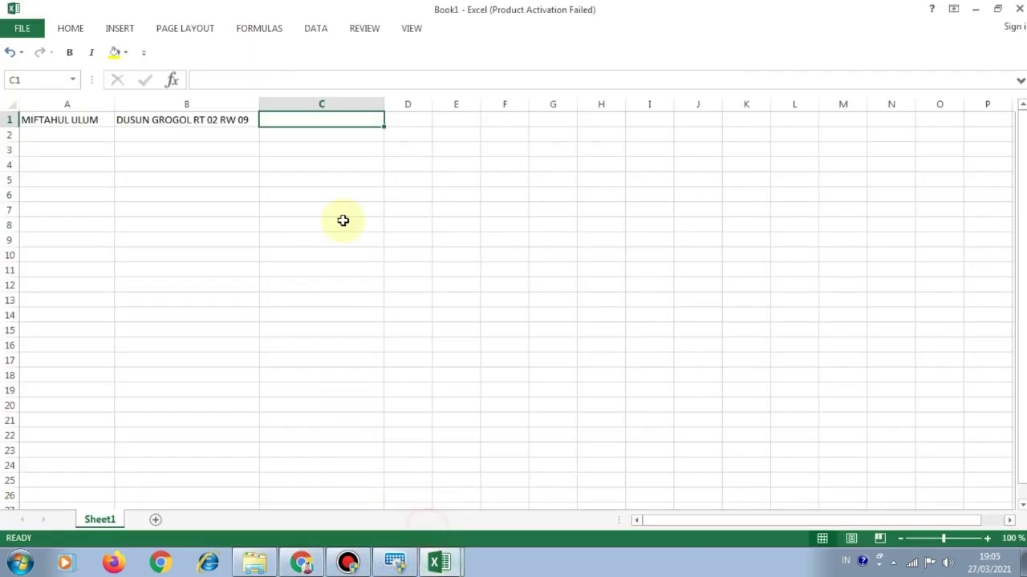
pyautogui.write('NAMBUHAN')
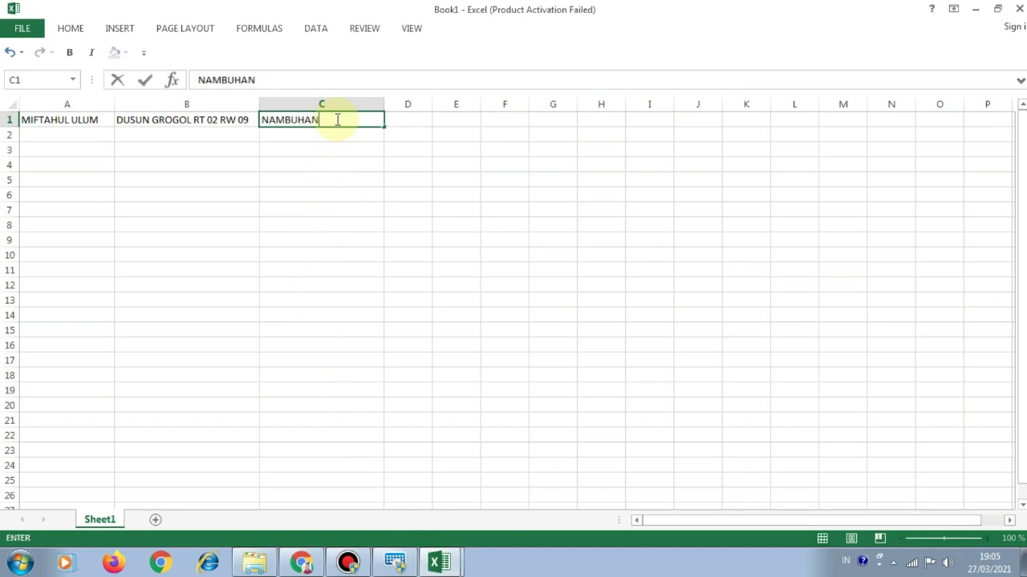
# Complete the C1 entry, widen column D and narrow column C to fit its text.
pyautogui.click(422, 124)
pyautogui.moveTo(434, 103); pyautogui.dragTo(495, 104)
pyautogui.moveTo(382, 104); pyautogui.dragTo(327, 104)
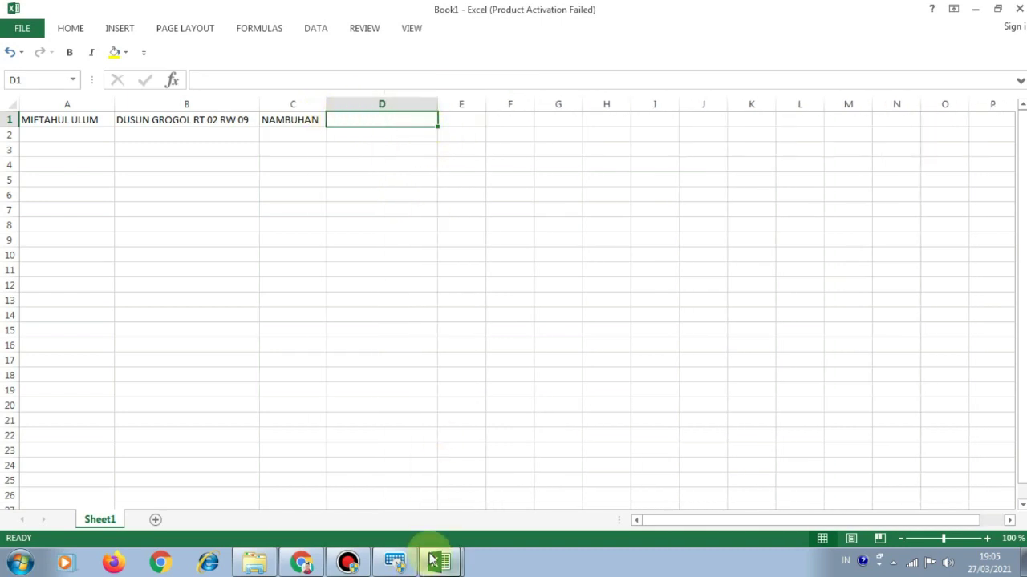
# Check the Kecamatan question on the form in Chrome, enter the school's subdistrict in cell D1 of Book1, and widen column E.
pyautogui.click(302, 563)
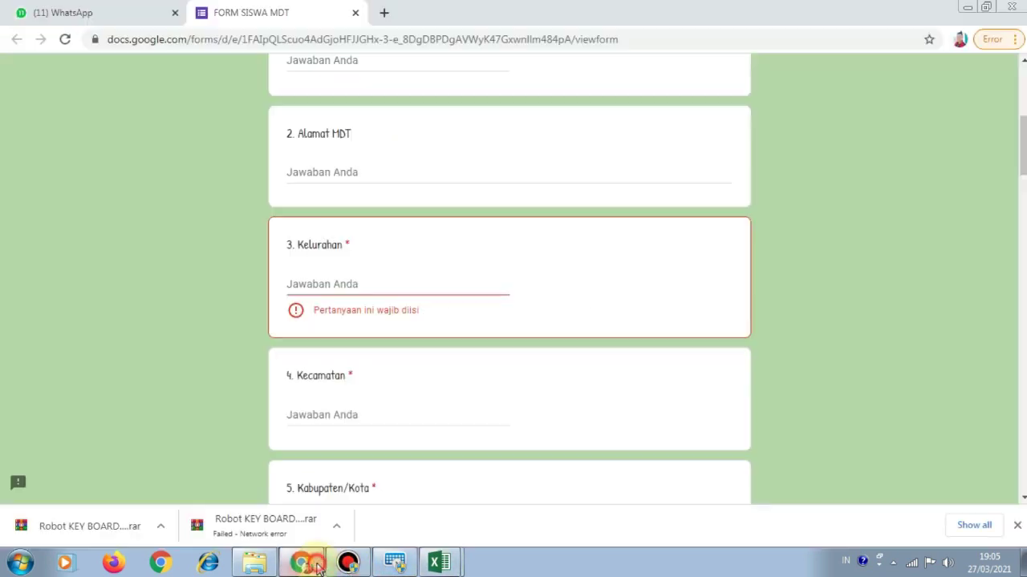
pyautogui.click(323, 417)
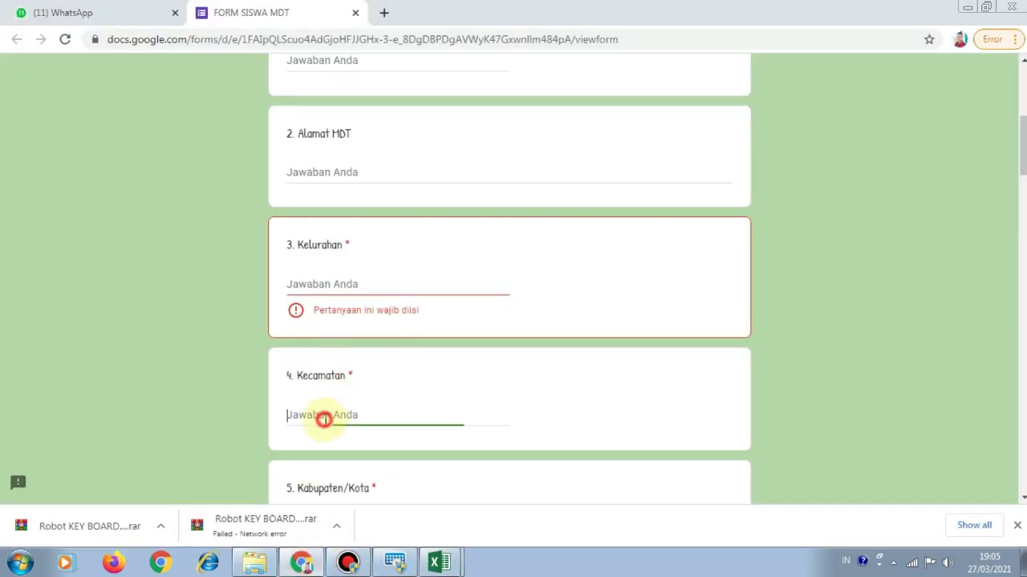
pyautogui.click(295, 377)
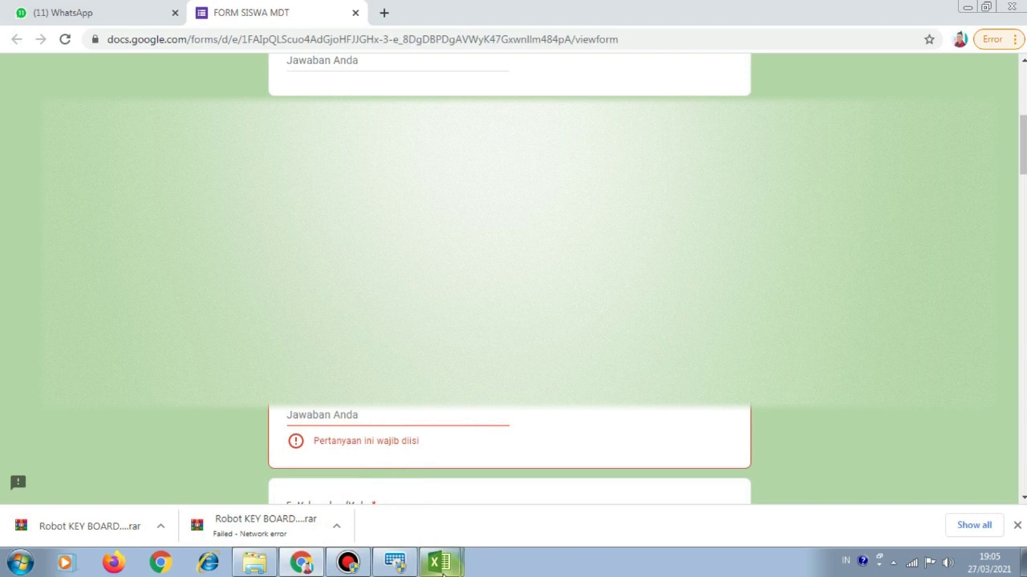
pyautogui.moveTo(439, 561)
pyautogui.click(442, 530)
pyautogui.write('PURWODADI')
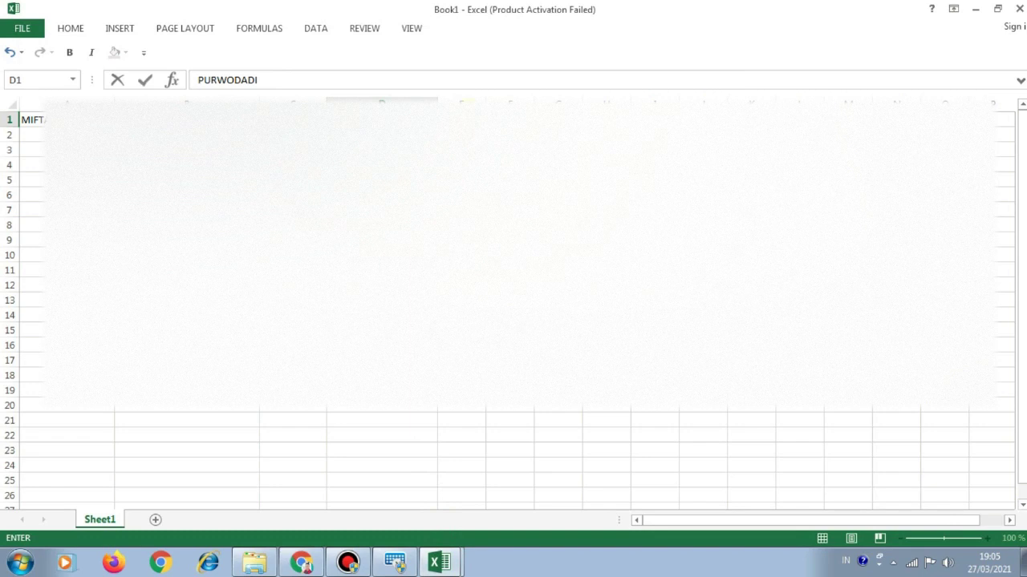
pyautogui.press('Tab')
pyautogui.moveTo(487, 101); pyautogui.dragTo(540, 99)
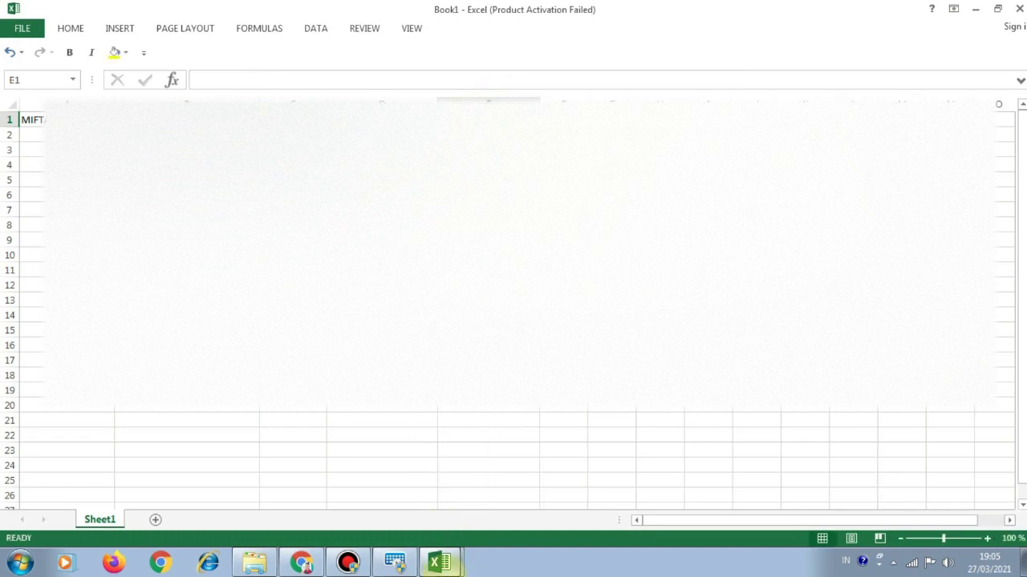
# Check the next school data question in Chrome, enter the school's regency in cell E1 of Book1, and widen column F.
pyautogui.click(302, 563)
pyautogui.scroll(10, 389, 409)
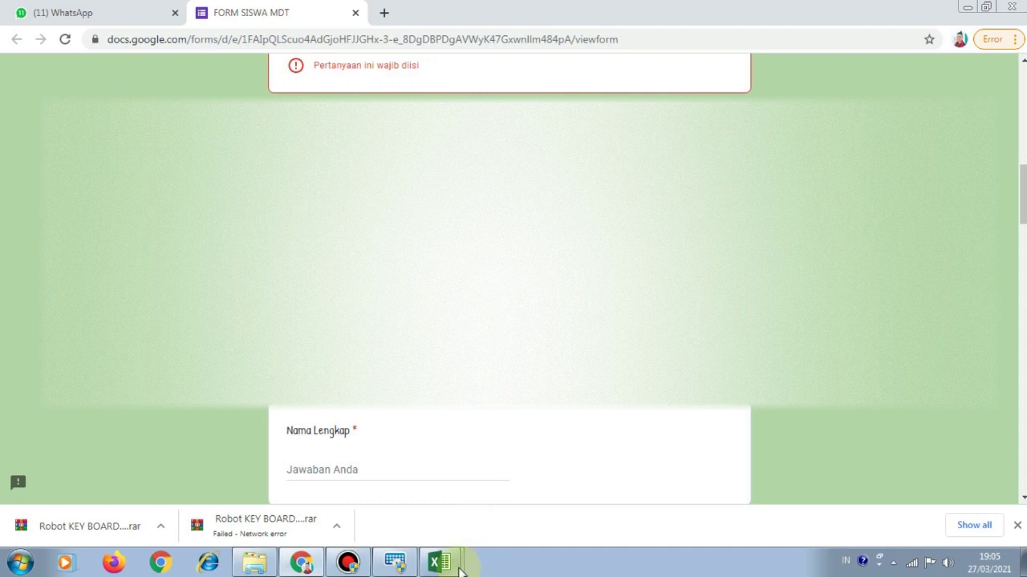
pyautogui.moveTo(439, 563)
pyautogui.click(455, 529)
pyautogui.write('PURWODA')
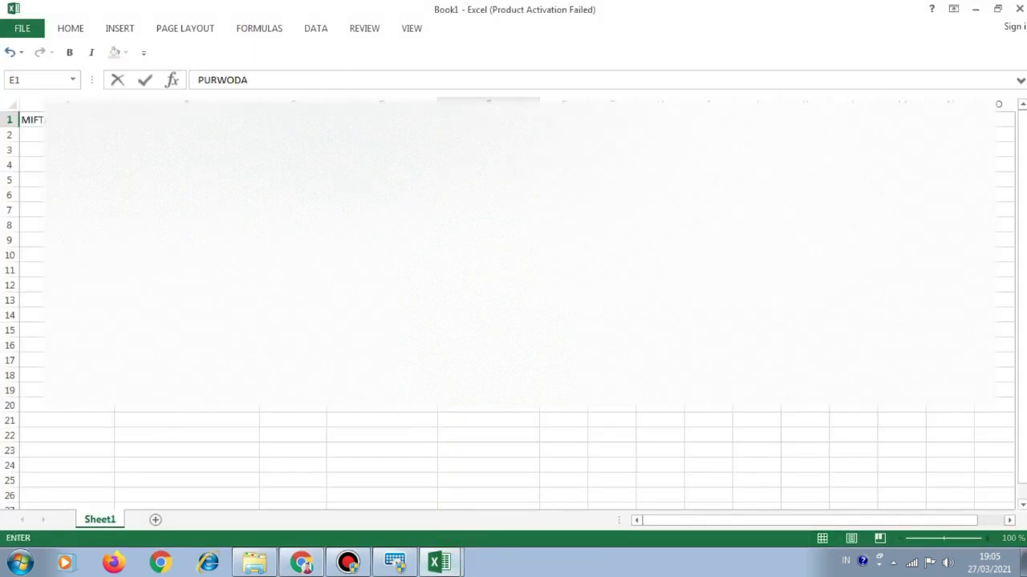
pyautogui.write('DI')
pyautogui.press('Tab')
pyautogui.write('GRO')
pyautogui.press('Tab')
pyautogui.moveTo(590, 103); pyautogui.dragTo(642, 103)
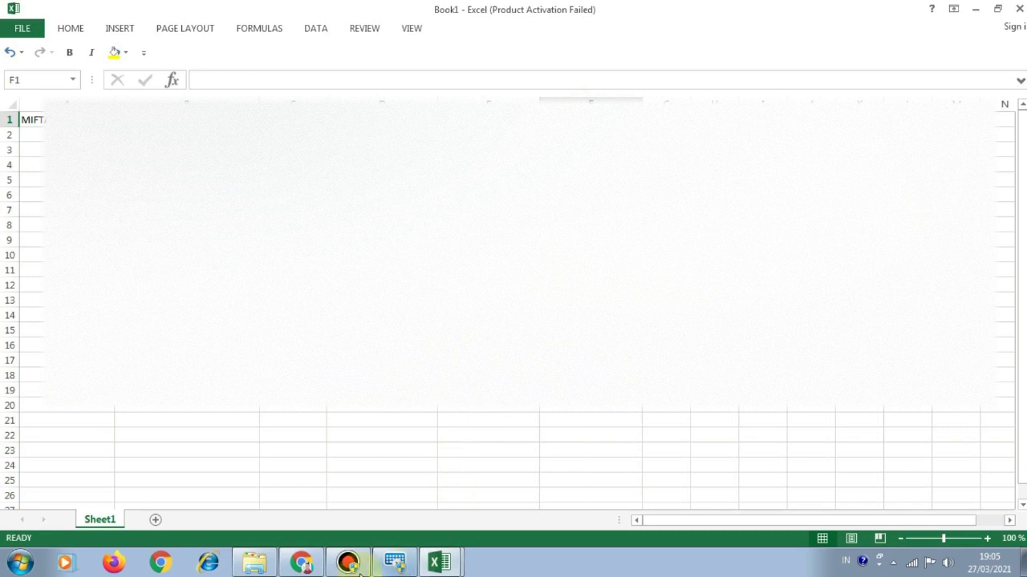
# Check the form in Chrome from the PROPINSI question down to the student's Nama Lengkap and NIK questions.
pyautogui.click(309, 563)
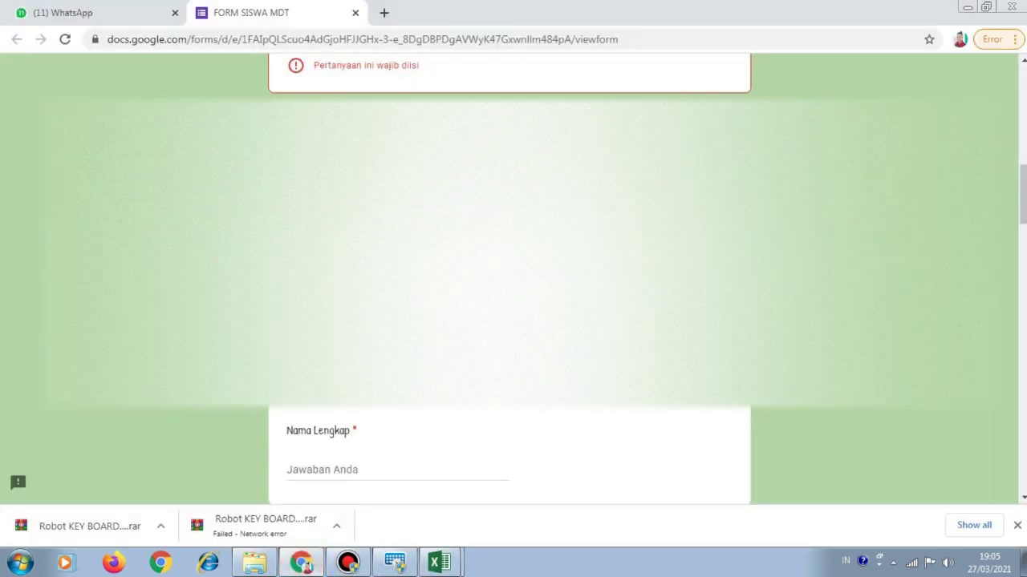
pyautogui.press('space')
pyautogui.press('Escape')
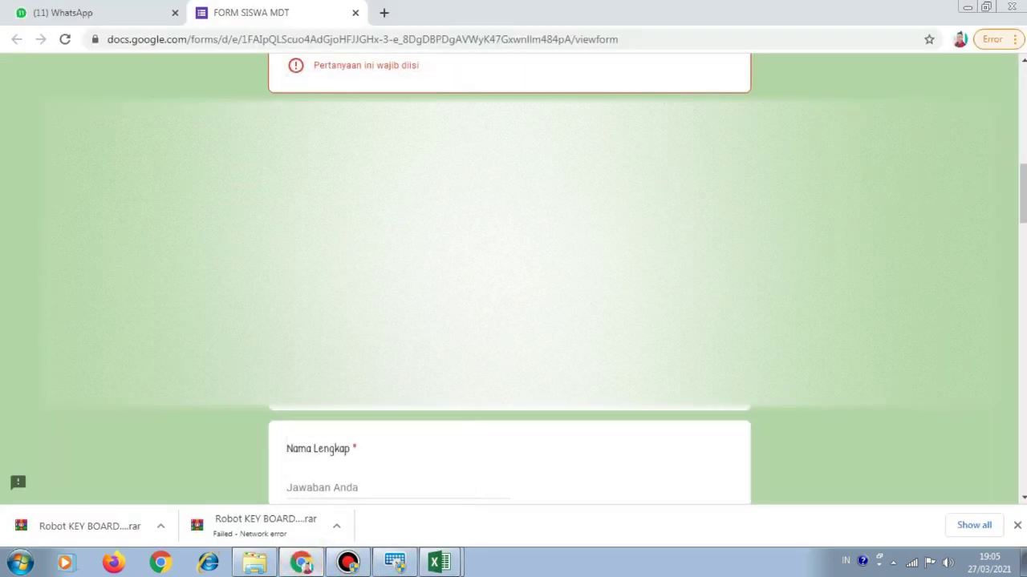
pyautogui.scroll(-3, 509, 278)
pyautogui.scroll(1, 510, 280)
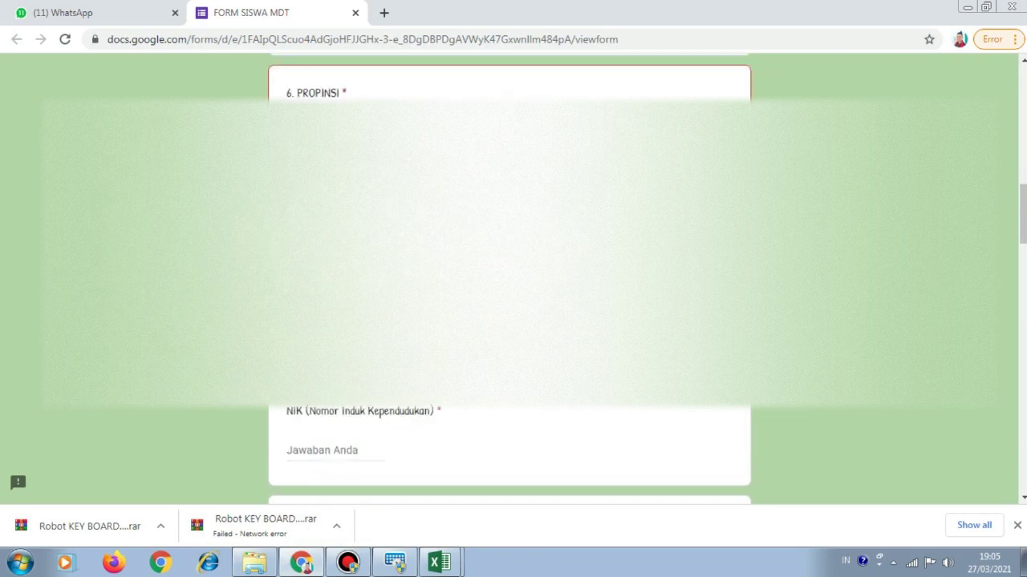
# Copy the student names in B6:B16 of the Import_Santri kls 6 workbook into Book1 starting at cell F1.
pyautogui.click(438, 561)
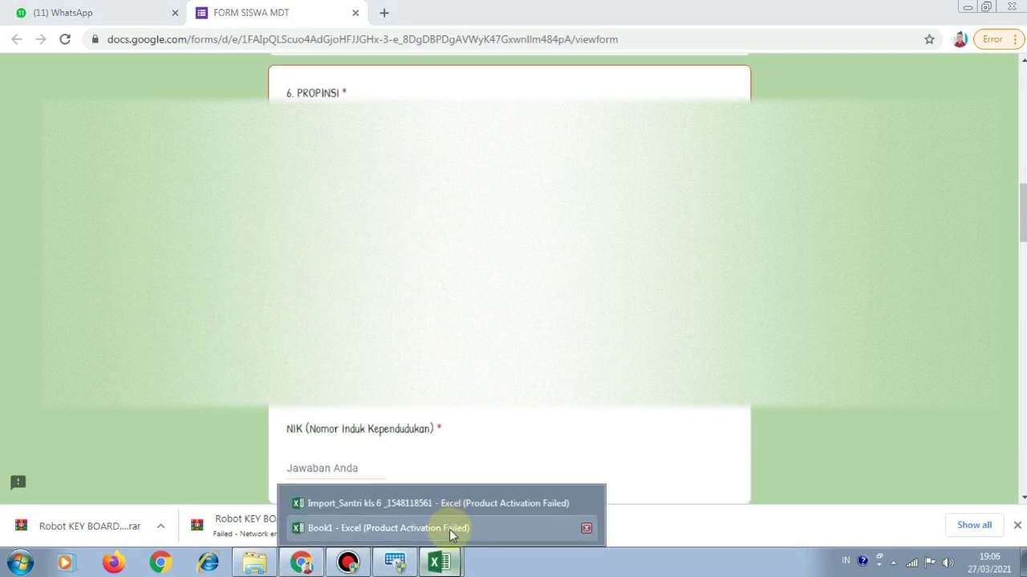
pyautogui.click(455, 504)
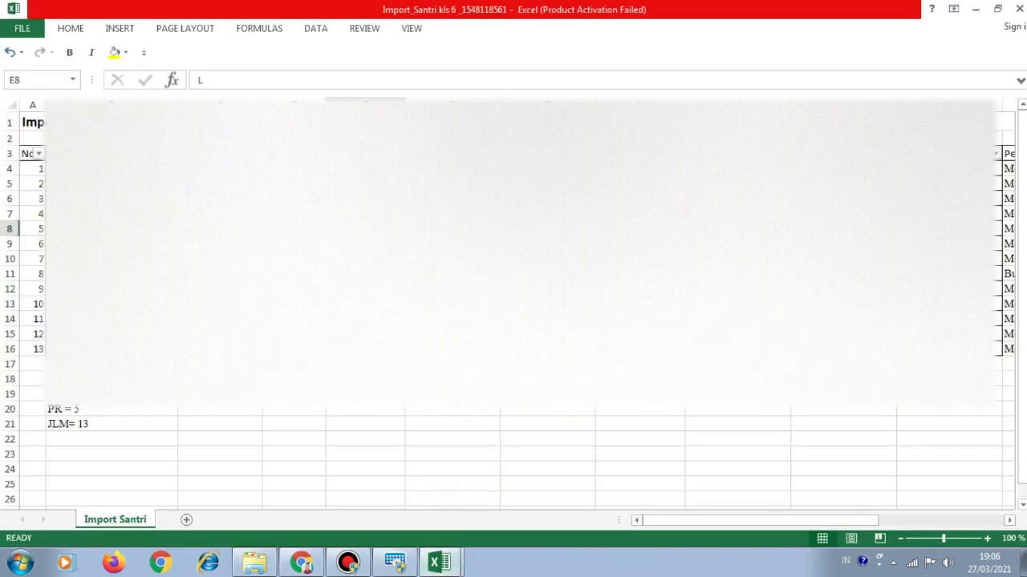
pyautogui.moveTo(112, 198); pyautogui.dragTo(112, 349)
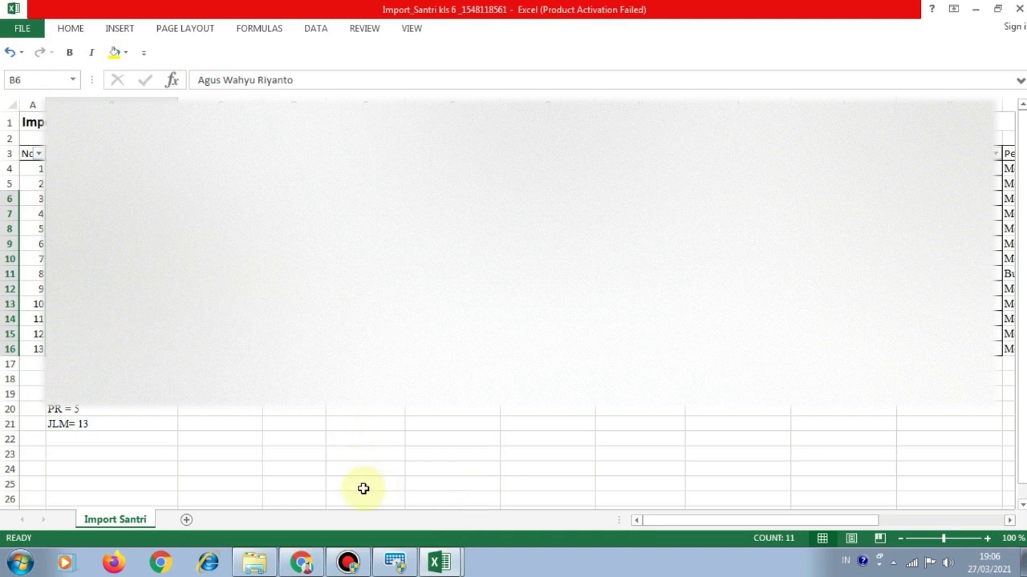
pyautogui.hotkey('ctrl', 'c')
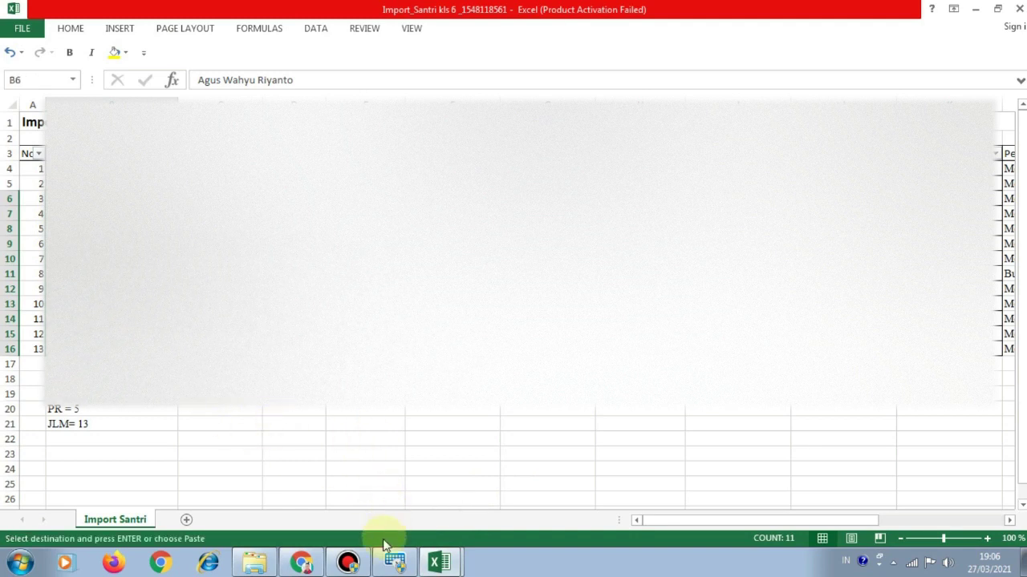
pyautogui.moveTo(439, 562)
pyautogui.click(435, 528)
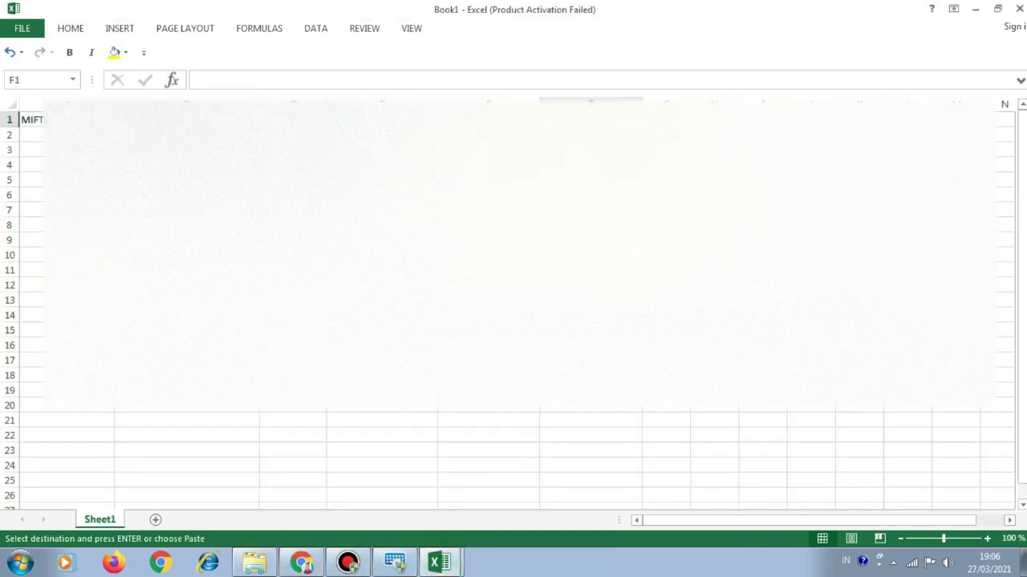
pyautogui.hotkey('ctrl', 'v')
pyautogui.press('Right')
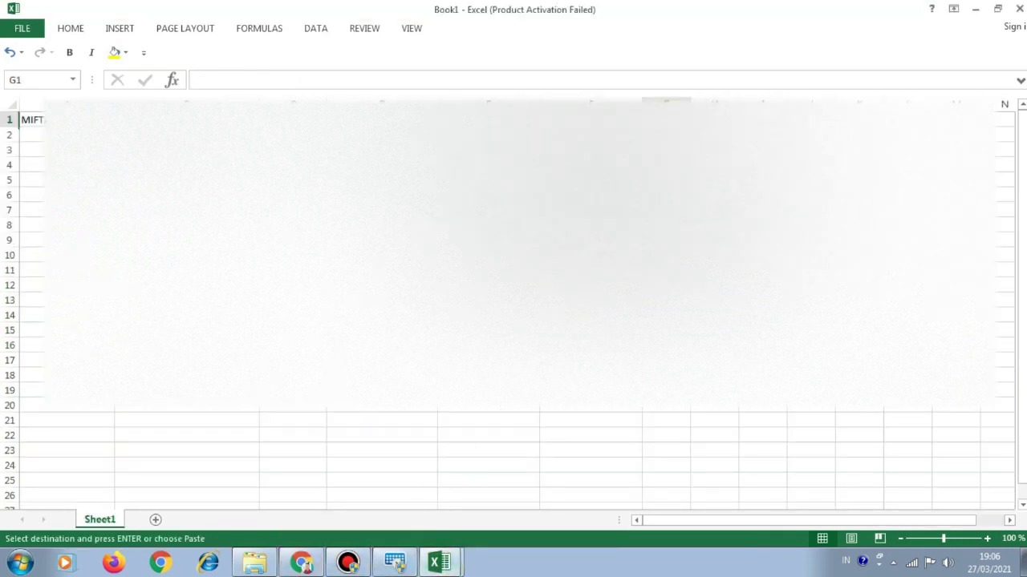
# Widen columns F and G of Book1 for the student names and NIK numbers.
pyautogui.moveTo(688, 96); pyautogui.dragTo(737, 97)
pyautogui.moveTo(644, 99); pyautogui.dragTo(660, 101)
pyautogui.moveTo(756, 98); pyautogui.dragTo(763, 98)
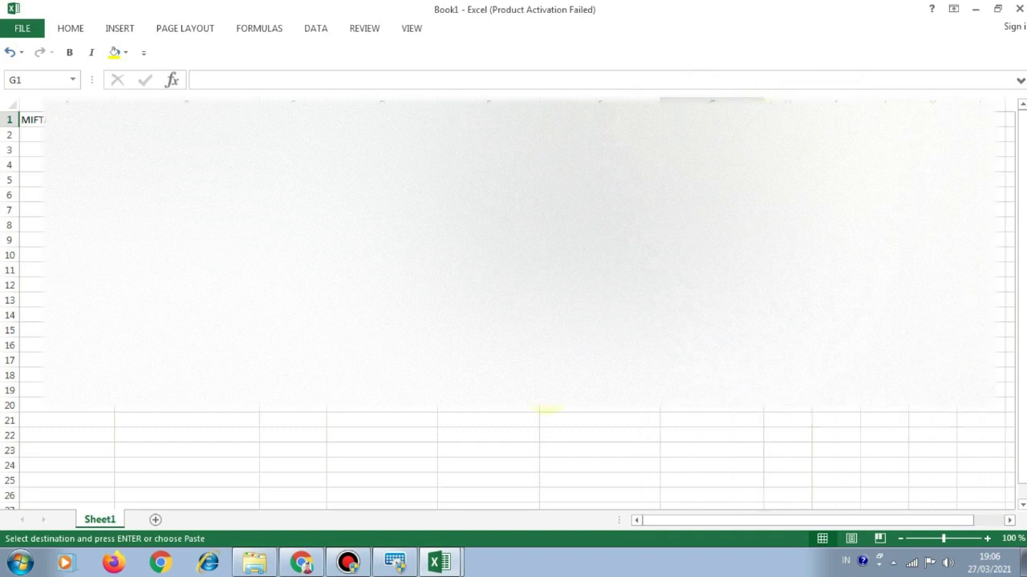
# Check the order of the student questions under B. DATA SANTRI on the form in Chrome, and return to Book1.
pyautogui.click(434, 563)
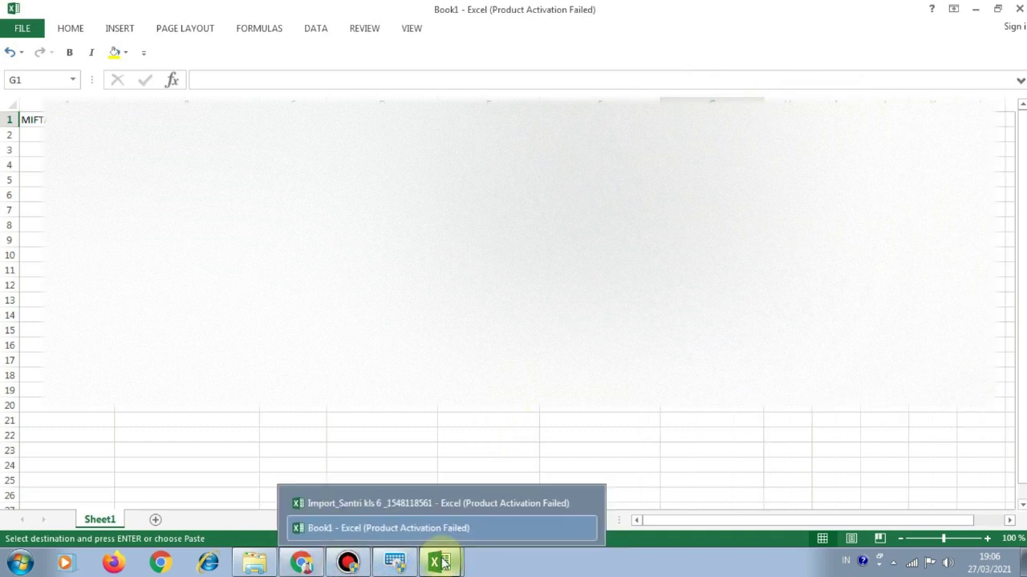
pyautogui.click(313, 566)
pyautogui.scroll(-5, 509, 281)
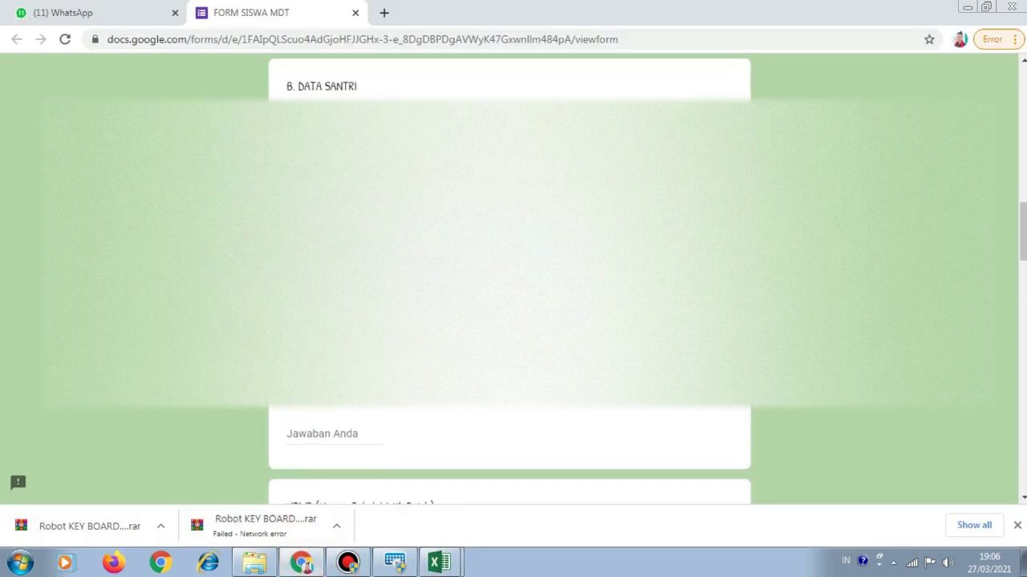
pyautogui.click(445, 563)
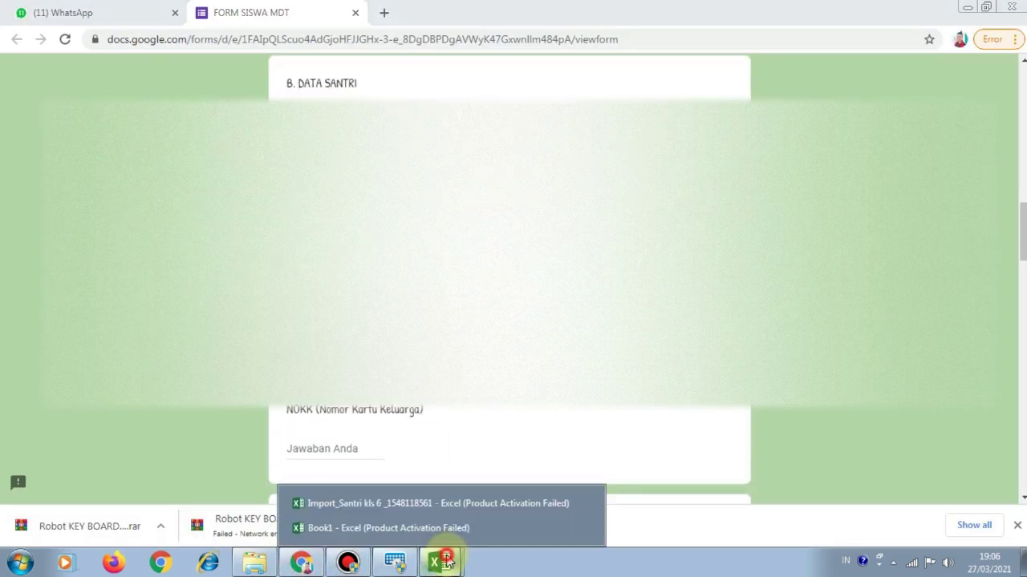
pyautogui.click(439, 525)
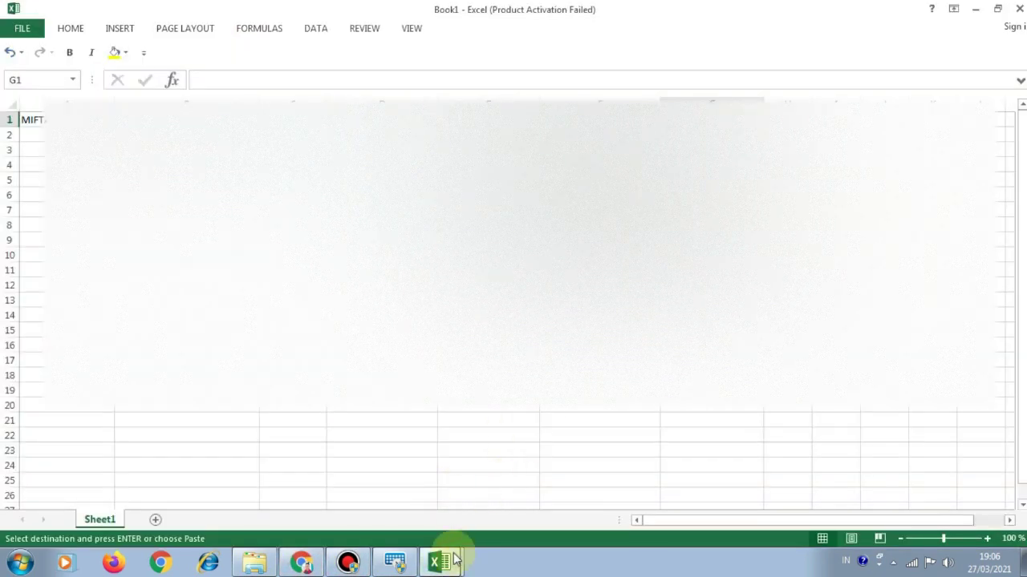
# Copy the students' NIK numbers in C6:C16 of the Import_Santri kls 6 workbook into Book1 starting at cell G1.
pyautogui.moveTo(437, 558)
pyautogui.click(450, 504)
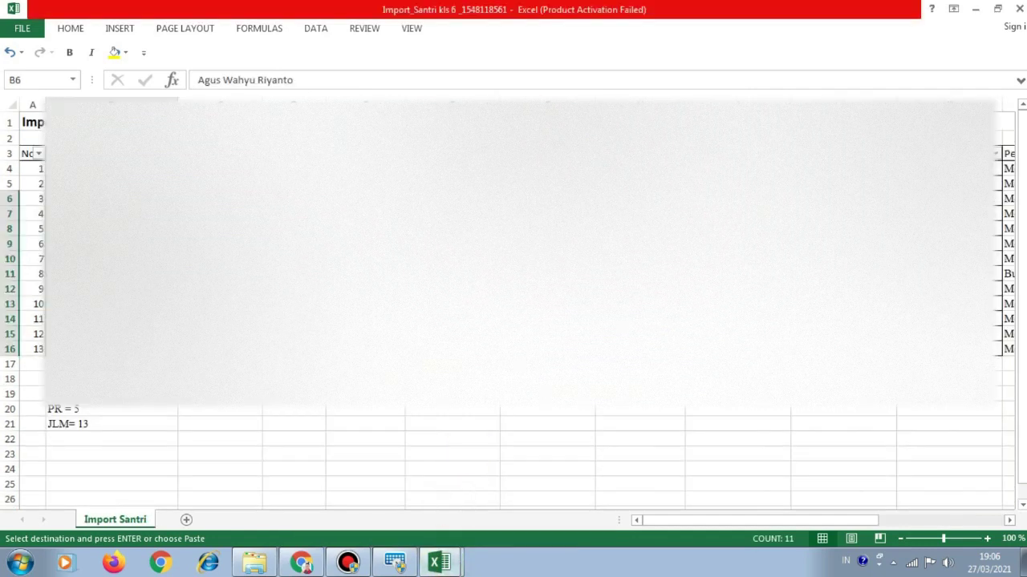
pyautogui.moveTo(221, 199); pyautogui.dragTo(221, 349)
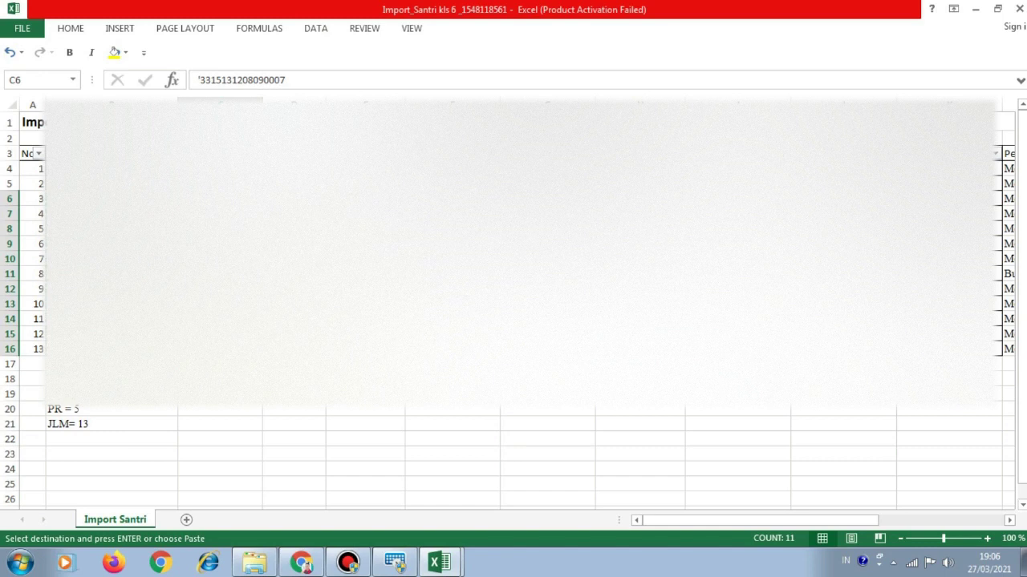
pyautogui.moveTo(440, 559)
pyautogui.click(440, 527)
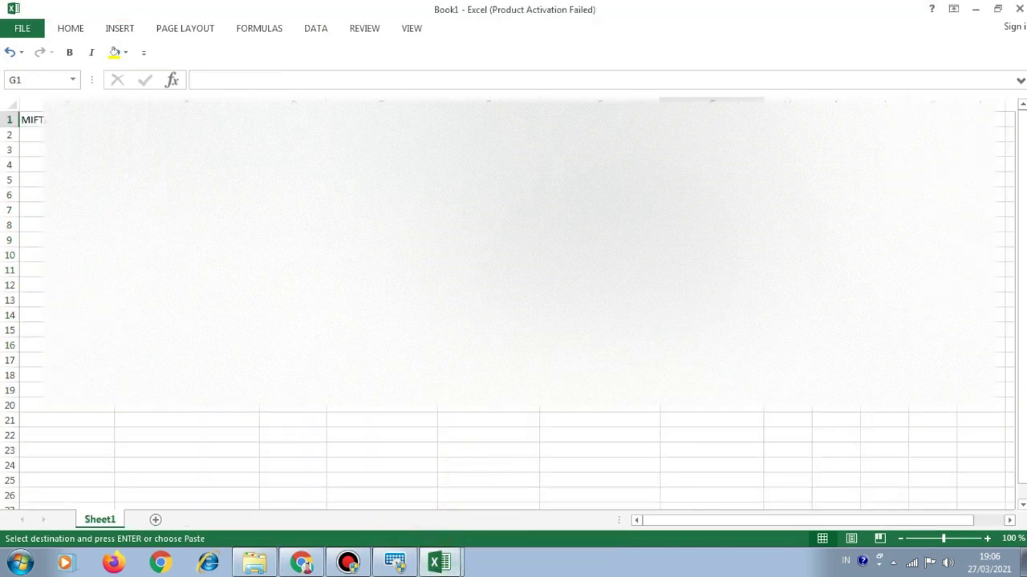
pyautogui.hotkey('ctrl', 'v')
pyautogui.click(835, 195)
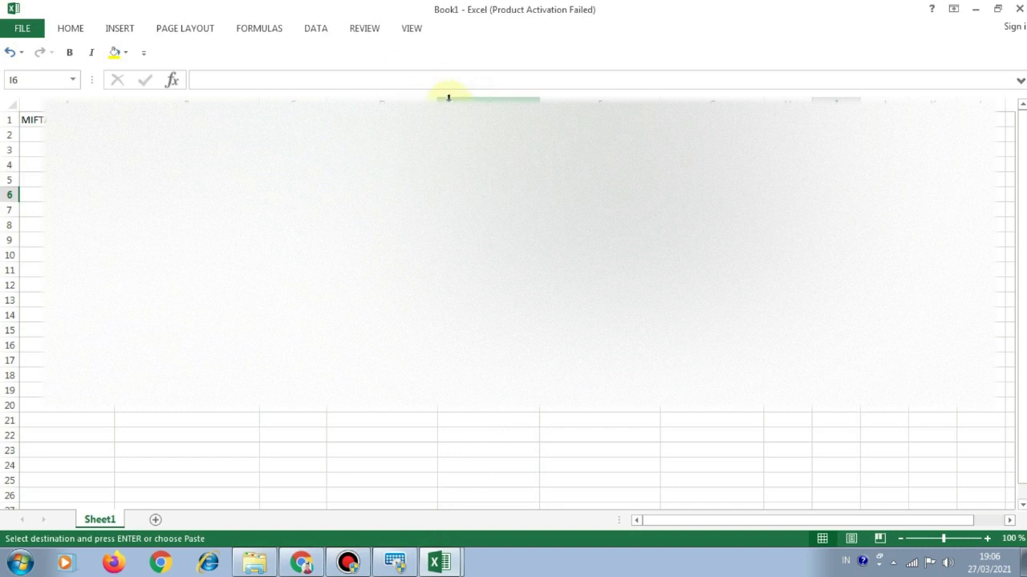
# Narrow columns D and E, and copy the school data in A1:E1 into rows 2 to 11.
pyautogui.moveTo(436, 97); pyautogui.dragTo(394, 96)
pyautogui.moveTo(497, 96); pyautogui.dragTo(458, 96)
pyautogui.moveTo(35, 119); pyautogui.dragTo(437, 121)
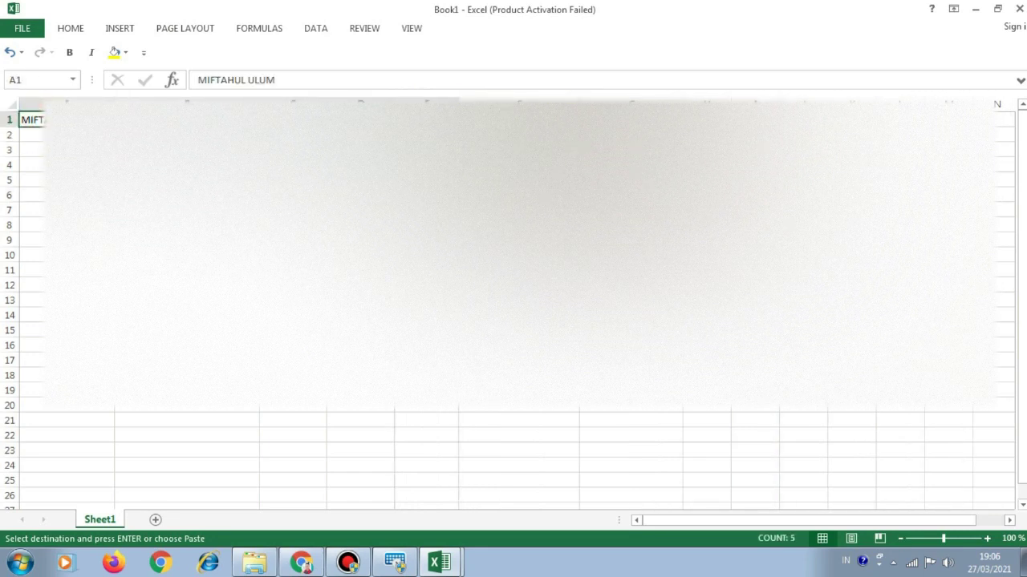
pyautogui.moveTo(33, 134); pyautogui.dragTo(425, 270)
pyautogui.hotkey('ctrl', 'v')
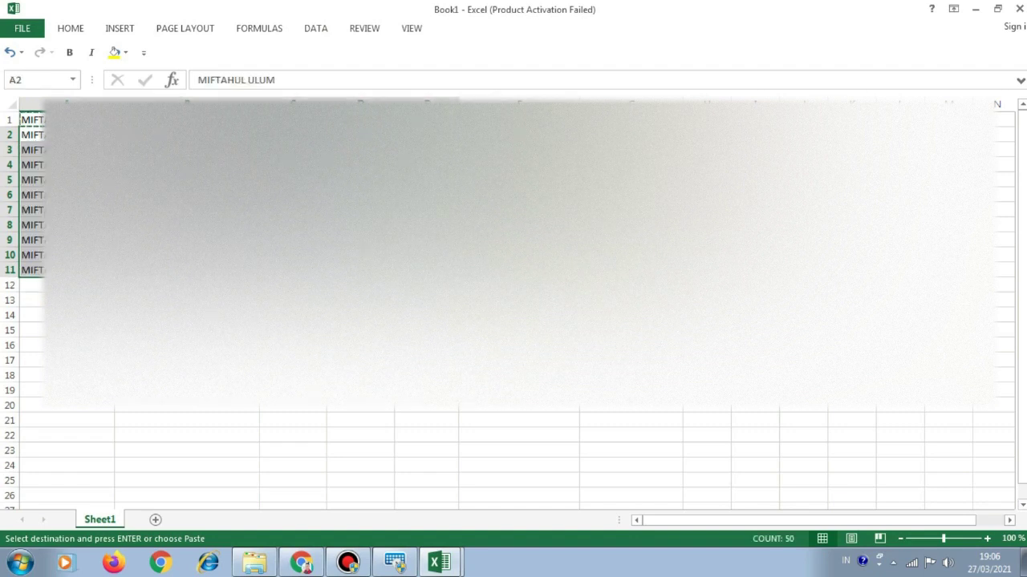
pyautogui.click(605, 408)
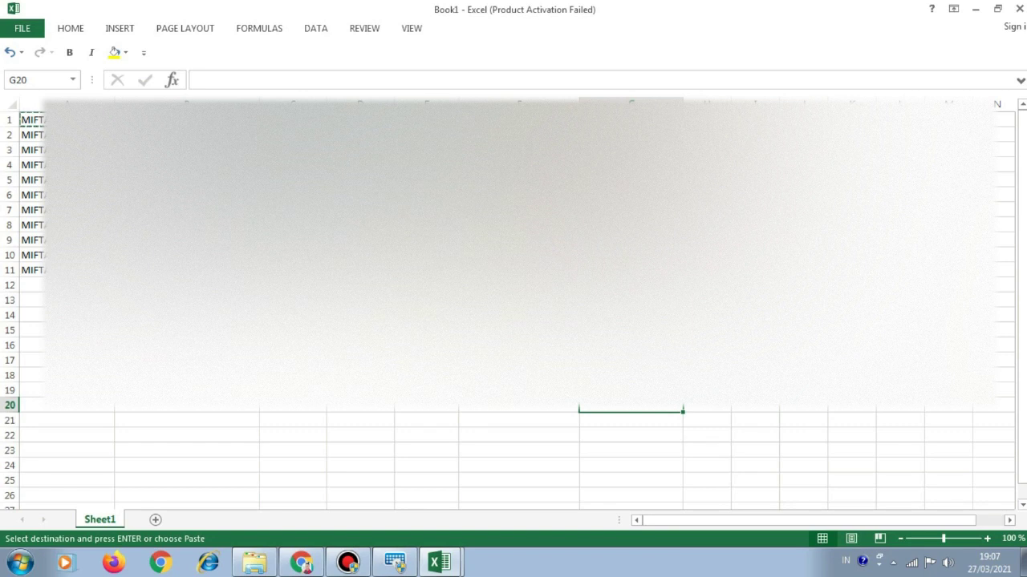
# Close the Import_Santri kls 6 workbook, keeping Book1 open.
pyautogui.click(439, 562)
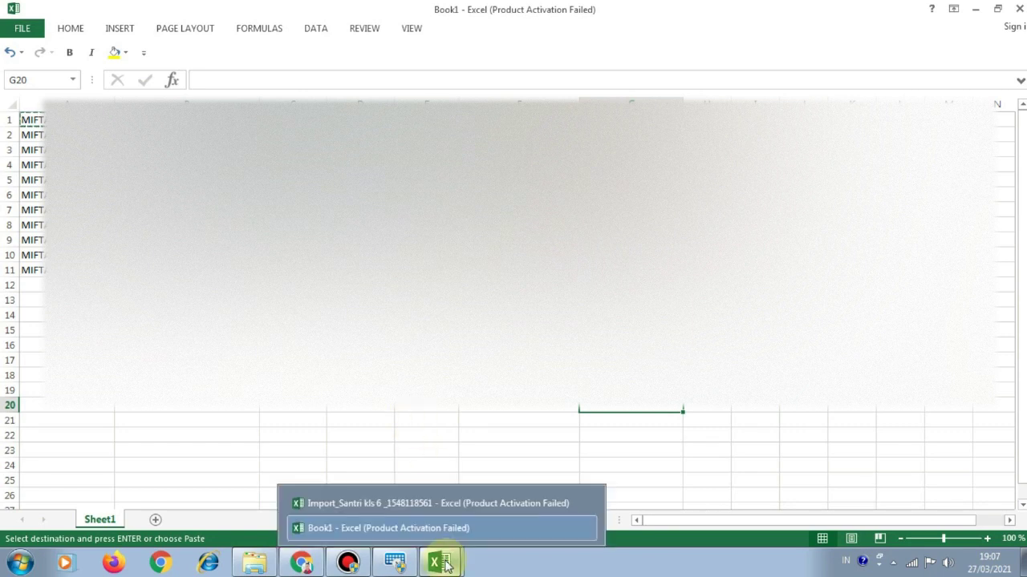
pyautogui.click(454, 503)
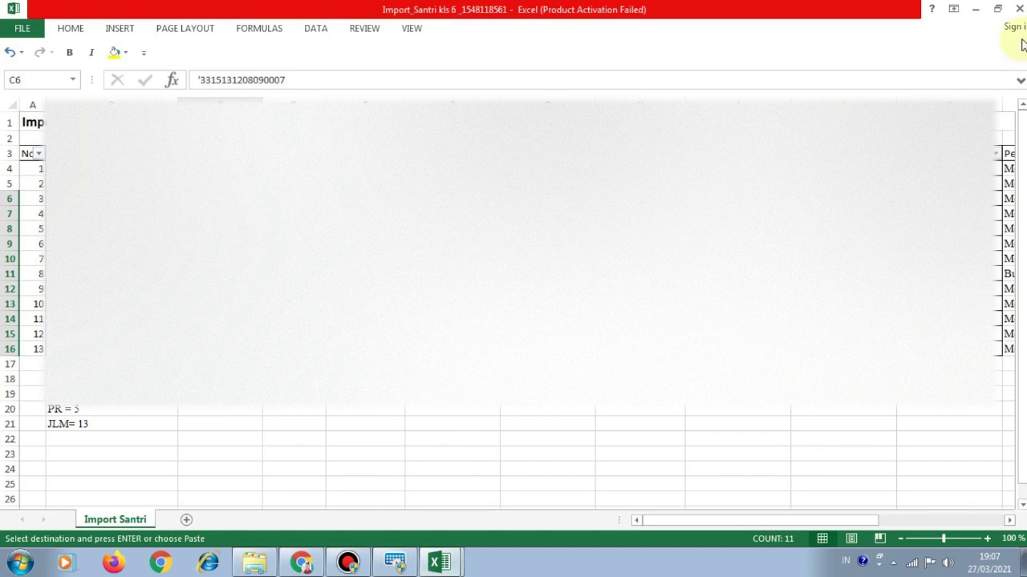
pyautogui.click(1018, 9)
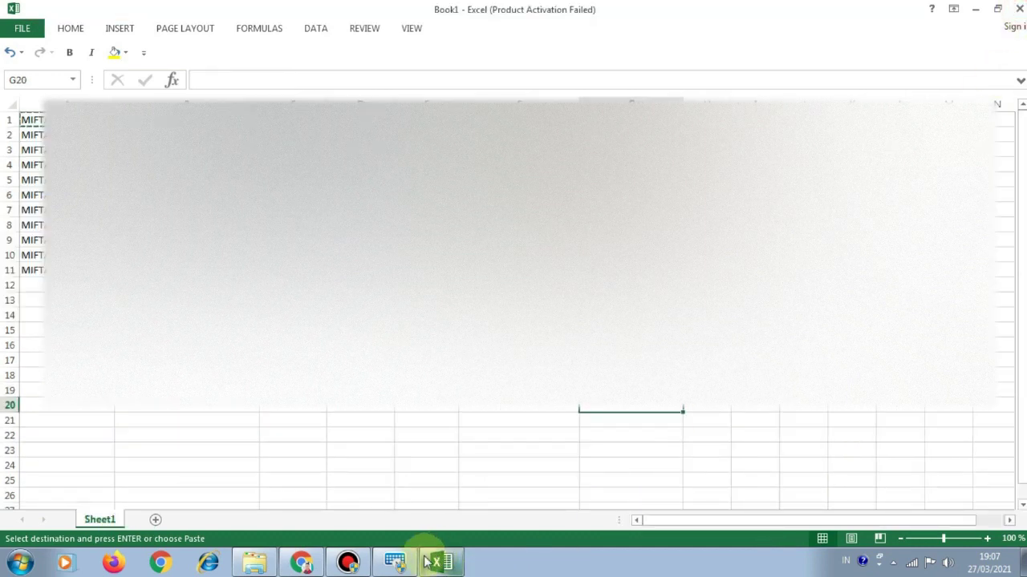
# Return to the start of the form in Chrome, take its window out of full screen, and narrow and reposition it.
pyautogui.click(299, 564)
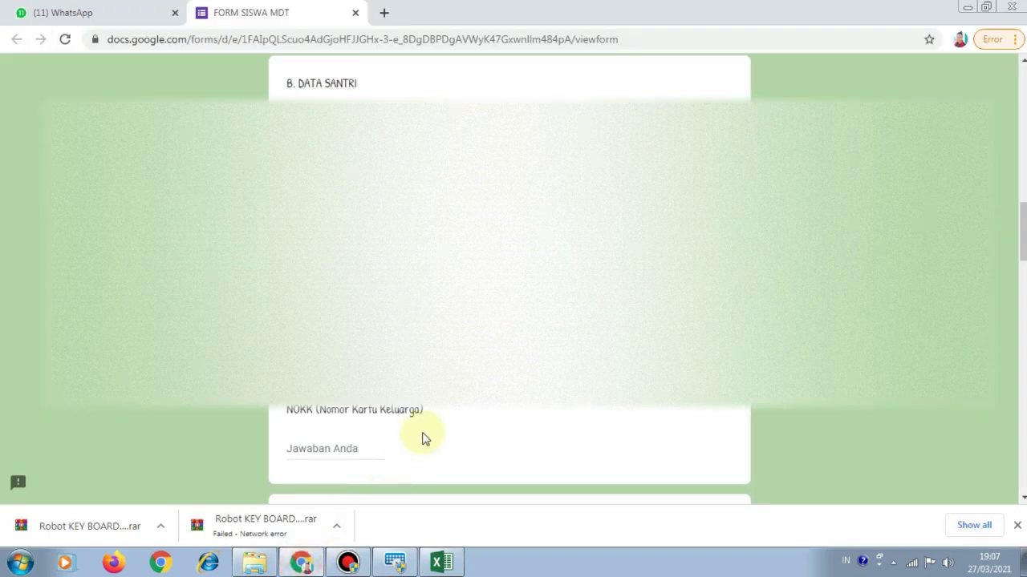
pyautogui.scroll(15, 417, 445)
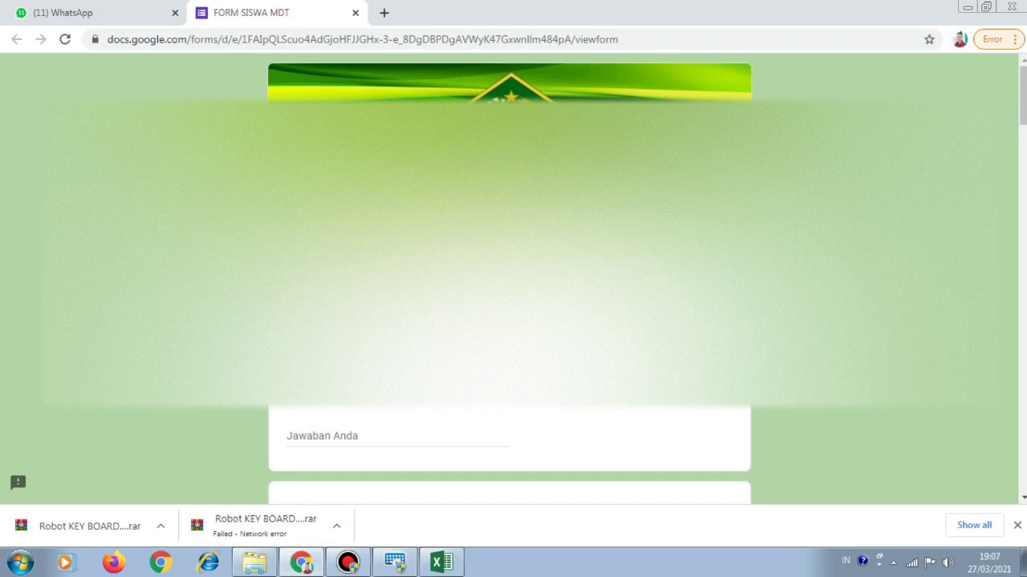
pyautogui.moveTo(445, 564)
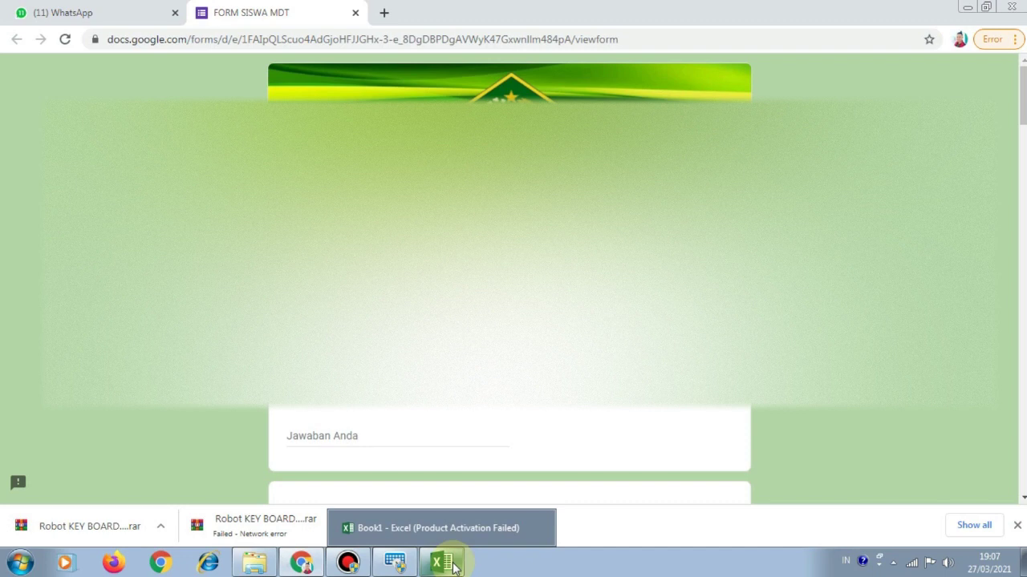
pyautogui.moveTo(399, 564)
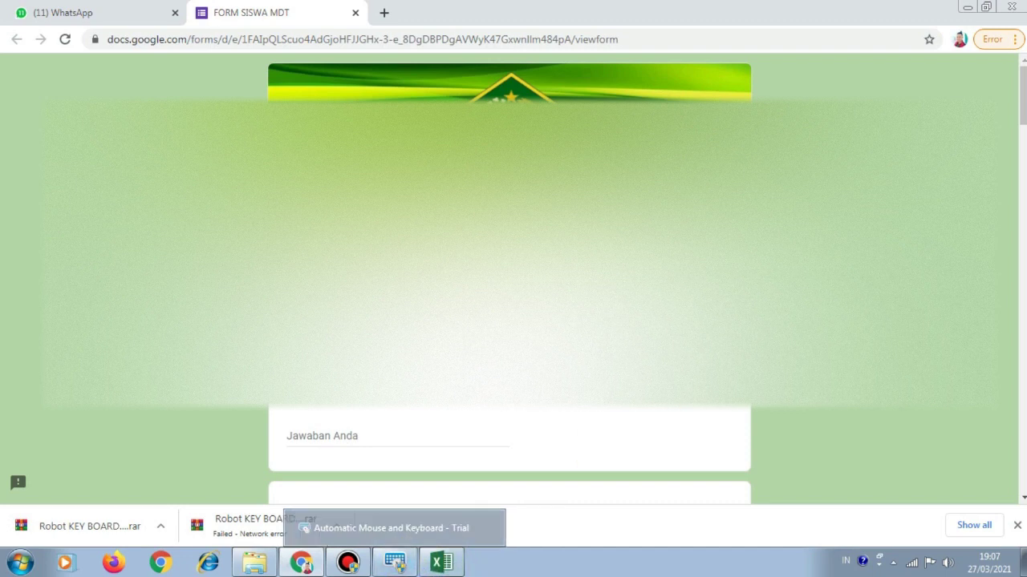
pyautogui.click(986, 6)
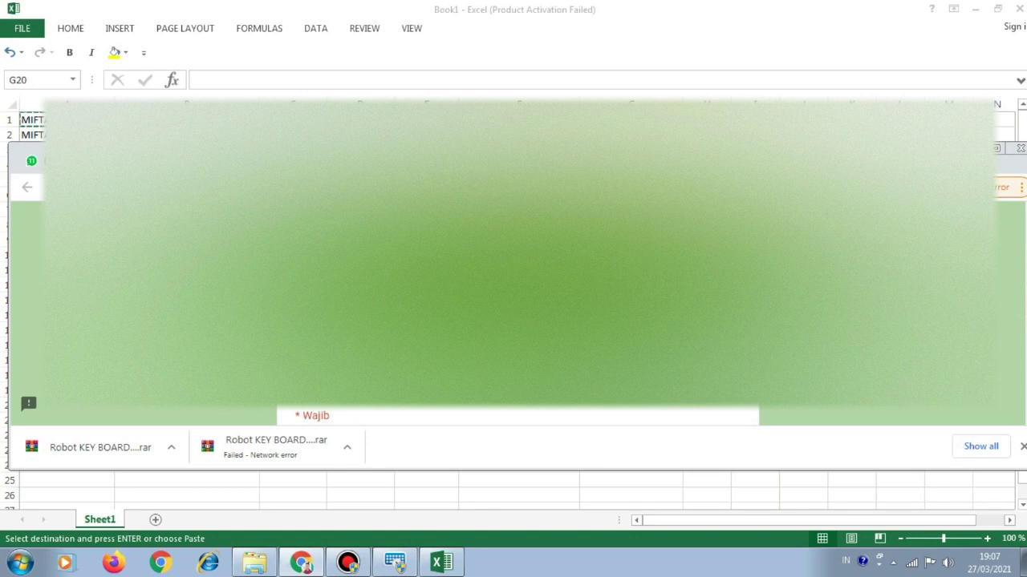
pyautogui.moveTo(8, 328); pyautogui.dragTo(620, 329)
pyautogui.moveTo(802, 149); pyautogui.dragTo(492, 176)
# Take the Book1 window out of full screen, enlarge it to a readable size and move it beside the form.
pyautogui.click(998, 11)
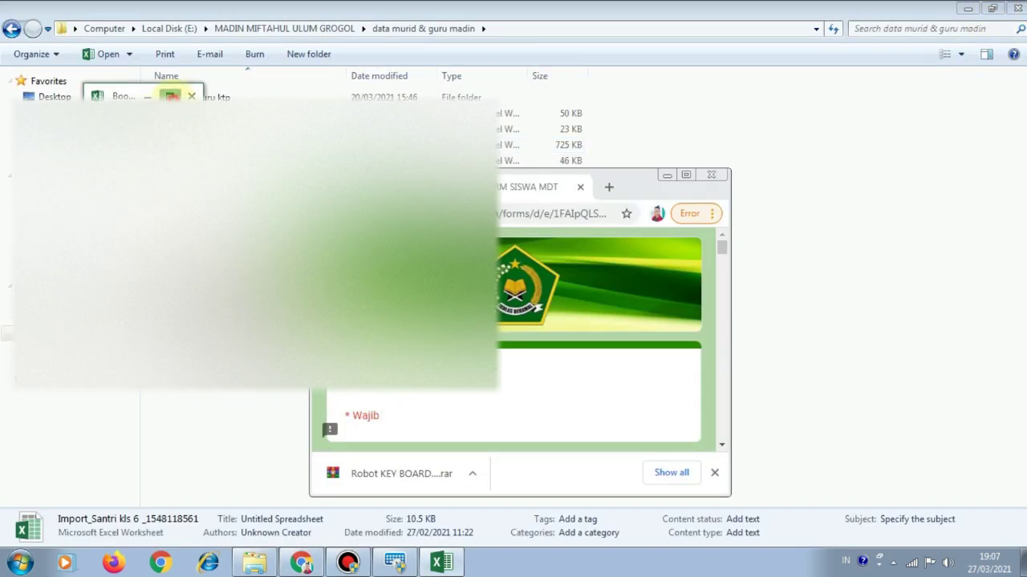
pyautogui.click(169, 97)
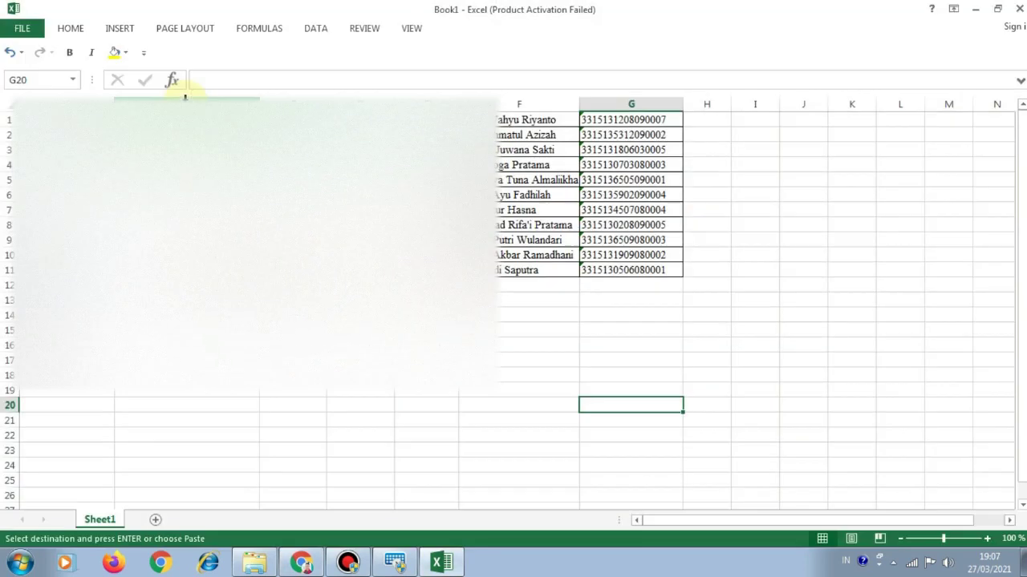
pyautogui.click(997, 9)
pyautogui.moveTo(204, 107); pyautogui.dragTo(693, 380)
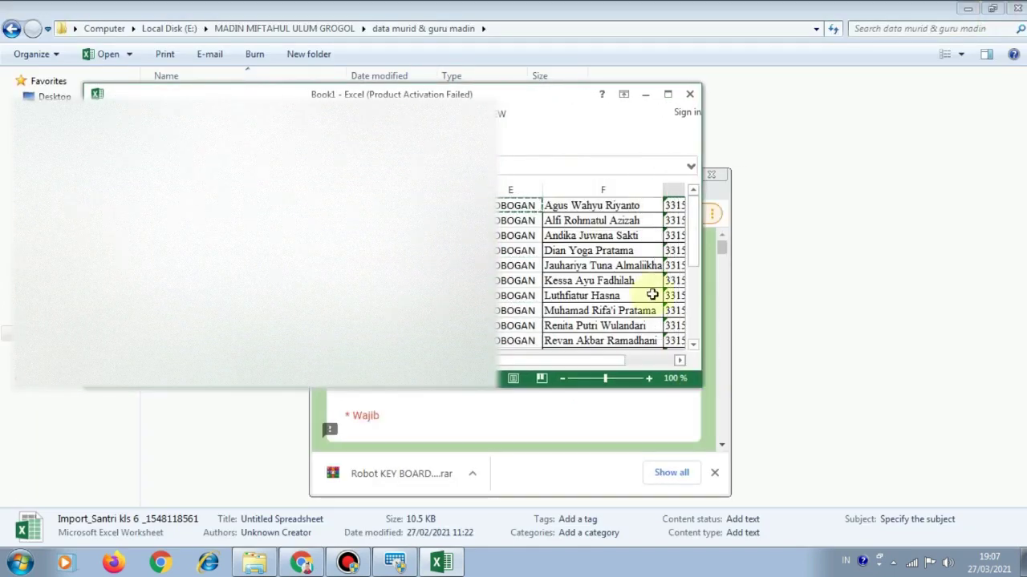
pyautogui.click(505, 120)
pyautogui.moveTo(561, 94); pyautogui.dragTo(916, 74)
# Move the Chrome form window to the free side of the desktop and shift the Book1 window clear of it.
pyautogui.moveTo(314, 198); pyautogui.dragTo(7, 80)
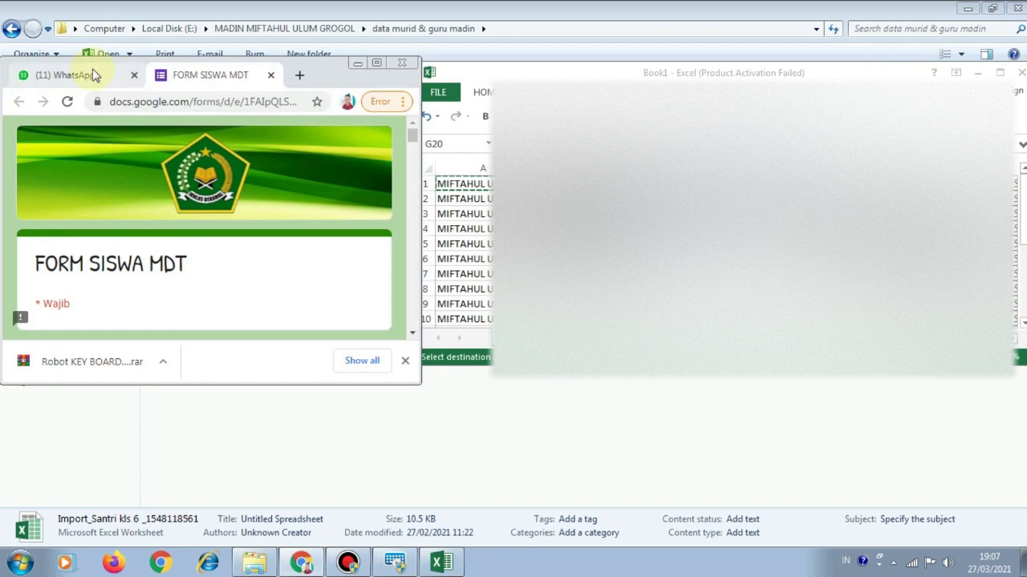
pyautogui.click(599, 73)
pyautogui.moveTo(598, 73); pyautogui.dragTo(618, 73)
pyautogui.click(280, 270)
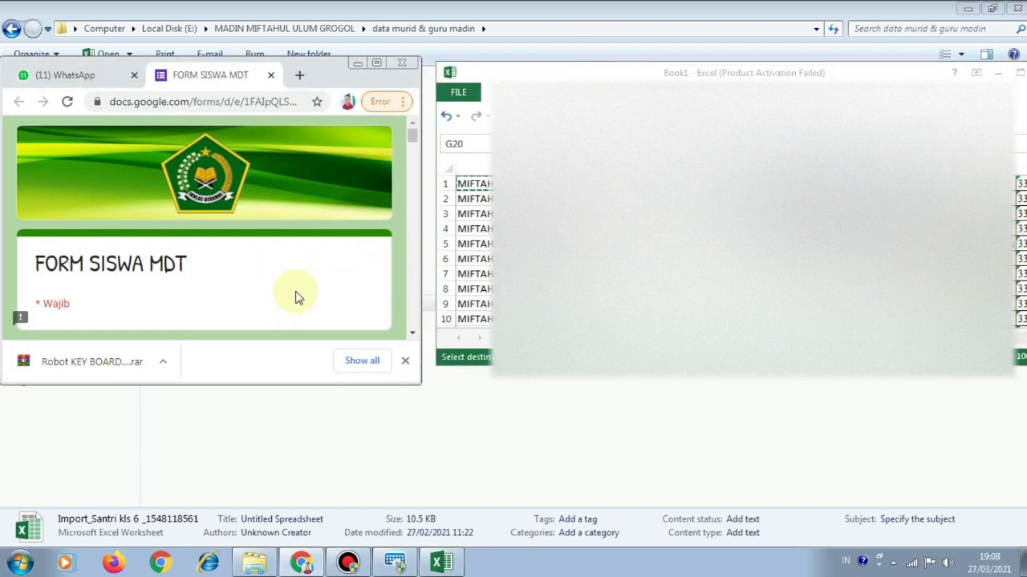
pyautogui.scroll(-3, 305, 277)
pyautogui.scroll(2, 307, 273)
pyautogui.scroll(1, 303, 271)
# Resize the Book1 window to fit the space beside the form, and lengthen it to show all eleven student rows.
pyautogui.moveTo(433, 178); pyautogui.dragTo(588, 179)
pyautogui.moveTo(671, 71); pyautogui.dragTo(513, 75)
pyautogui.moveTo(894, 115); pyautogui.dragTo(1021, 115)
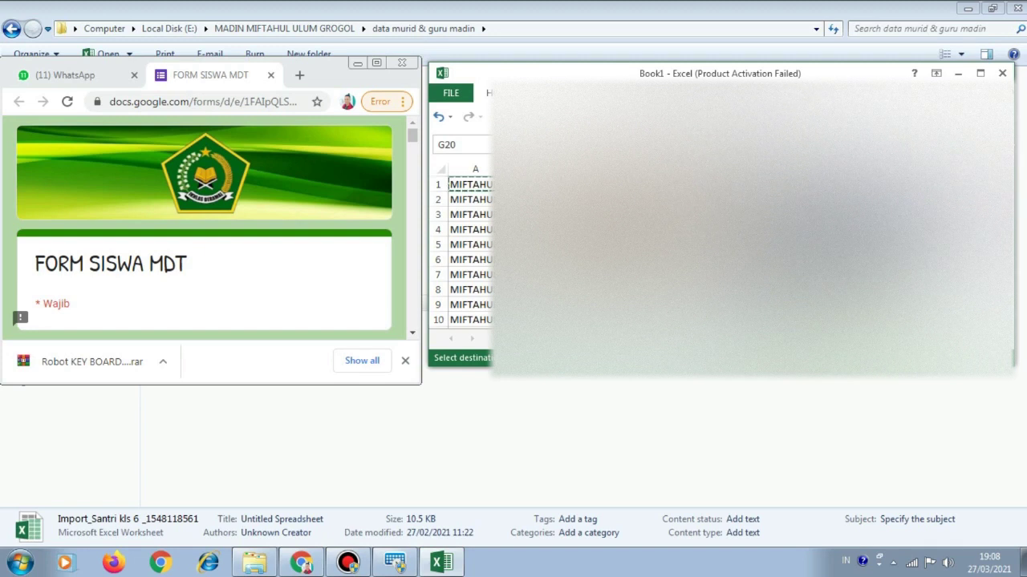
pyautogui.moveTo(769, 374); pyautogui.dragTo(777, 469)
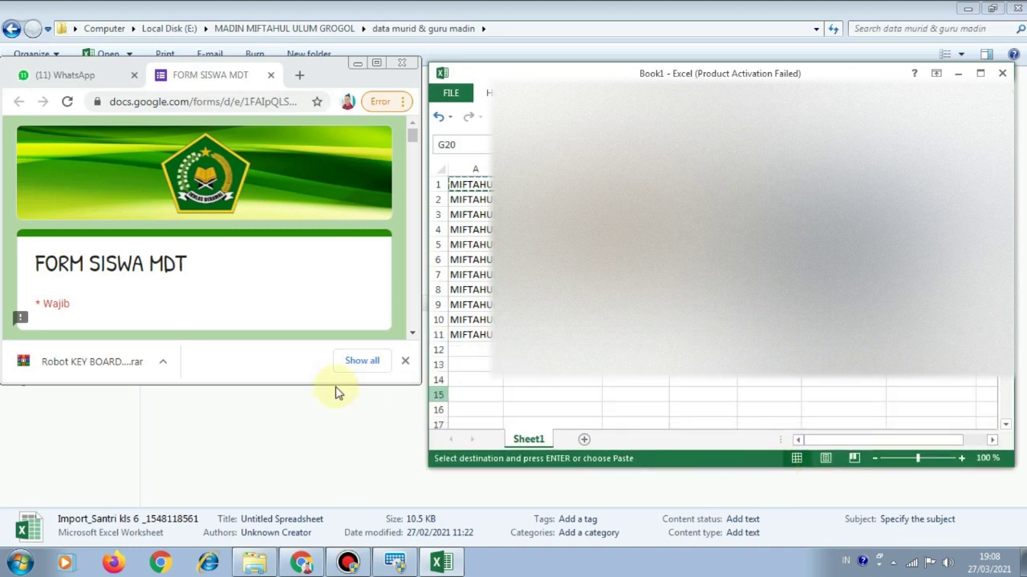
# Lengthen the Chrome form window, and move both the Book1 and form windows up to the desktop's upper edge.
pyautogui.moveTo(336, 386); pyautogui.dragTo(335, 498)
pyautogui.moveTo(517, 77); pyautogui.dragTo(522, 42)
pyautogui.moveTo(525, 22); pyautogui.dragTo(534, 17)
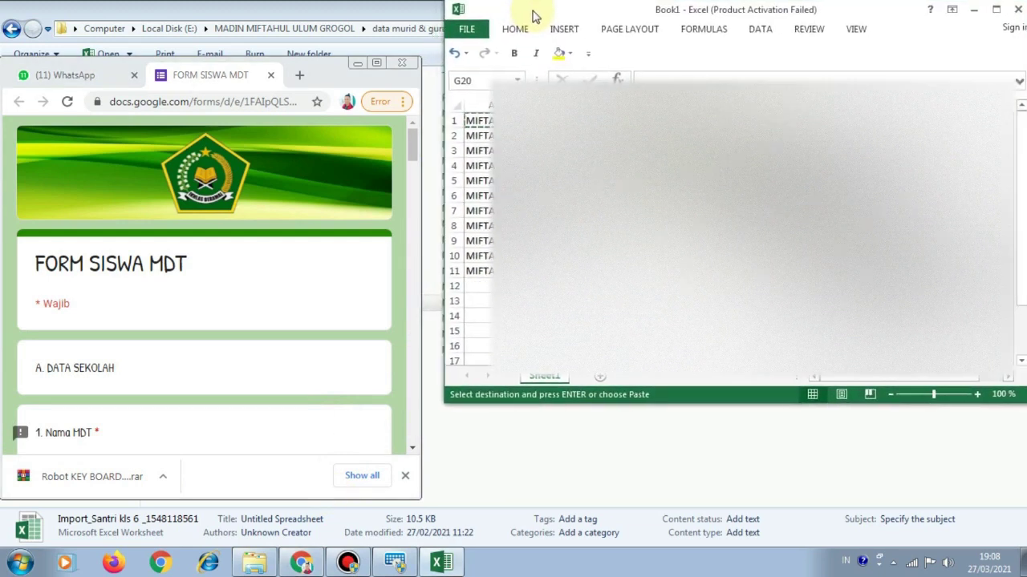
pyautogui.click(329, 81)
pyautogui.moveTo(330, 81); pyautogui.dragTo(350, 25)
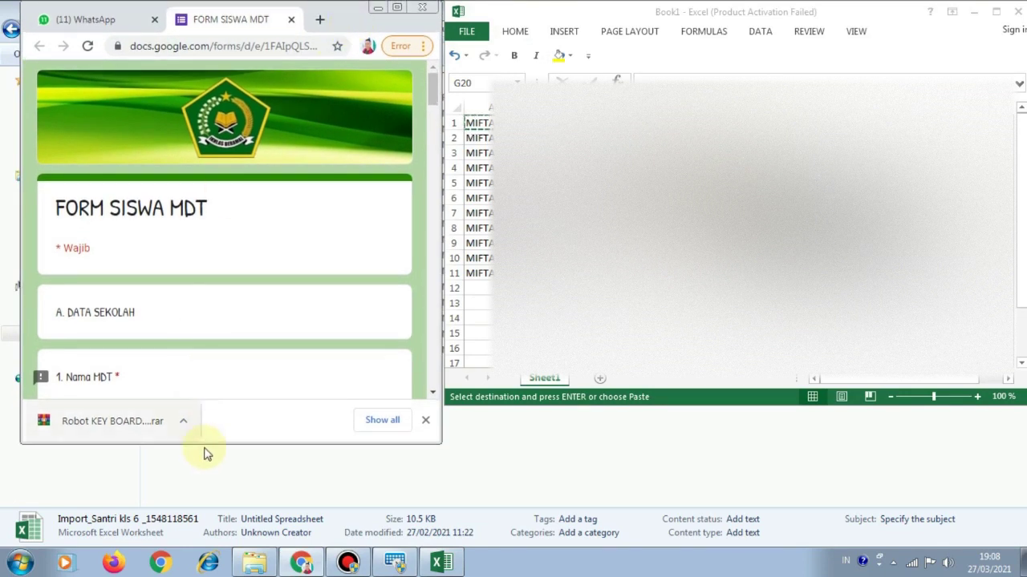
# Lengthen the Chrome form window and the Book1 window down to the taskbar.
pyautogui.moveTo(218, 444); pyautogui.dragTo(217, 550)
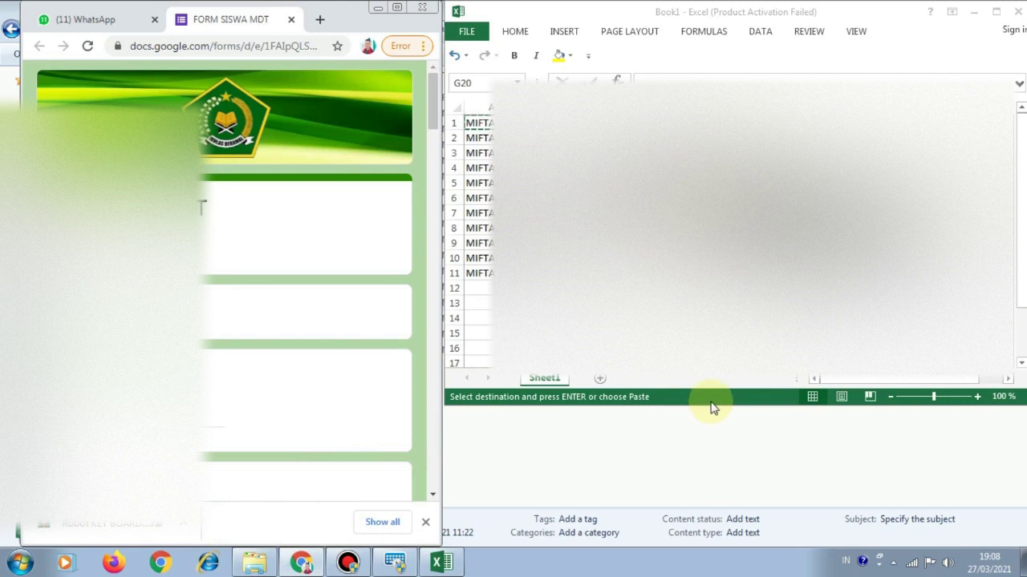
pyautogui.moveTo(710, 406); pyautogui.dragTo(710, 551)
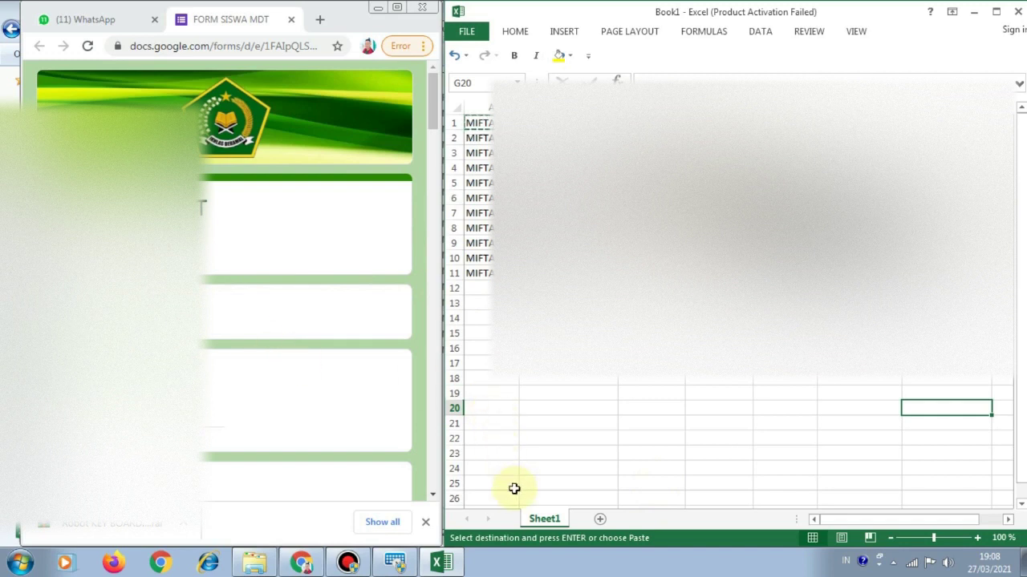
# Switch to Automatic Mouse and Keyboard, start recording a script and bring the FORM SISWA MDT page into focus.
pyautogui.moveTo(400, 566)
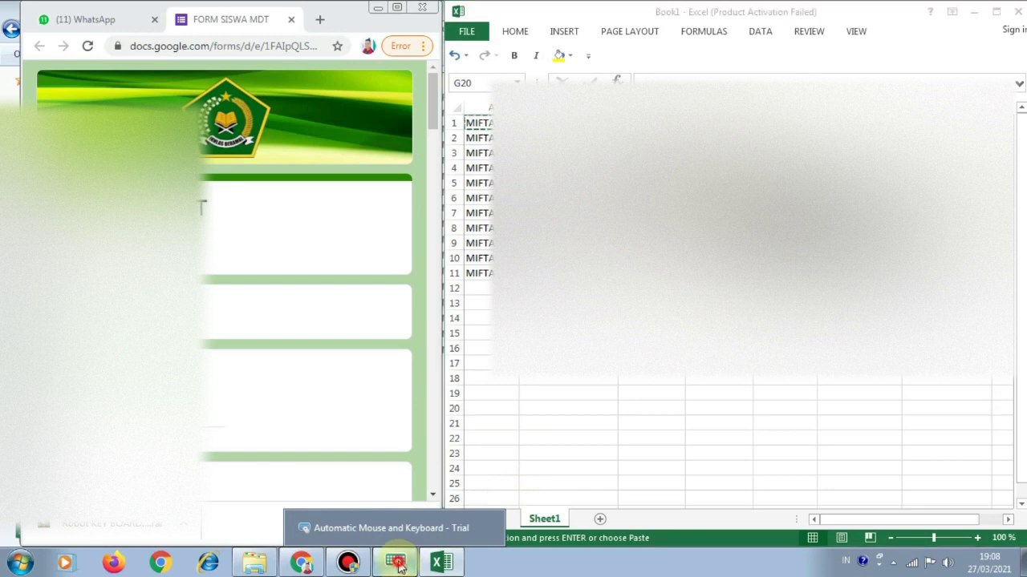
pyautogui.click(399, 566)
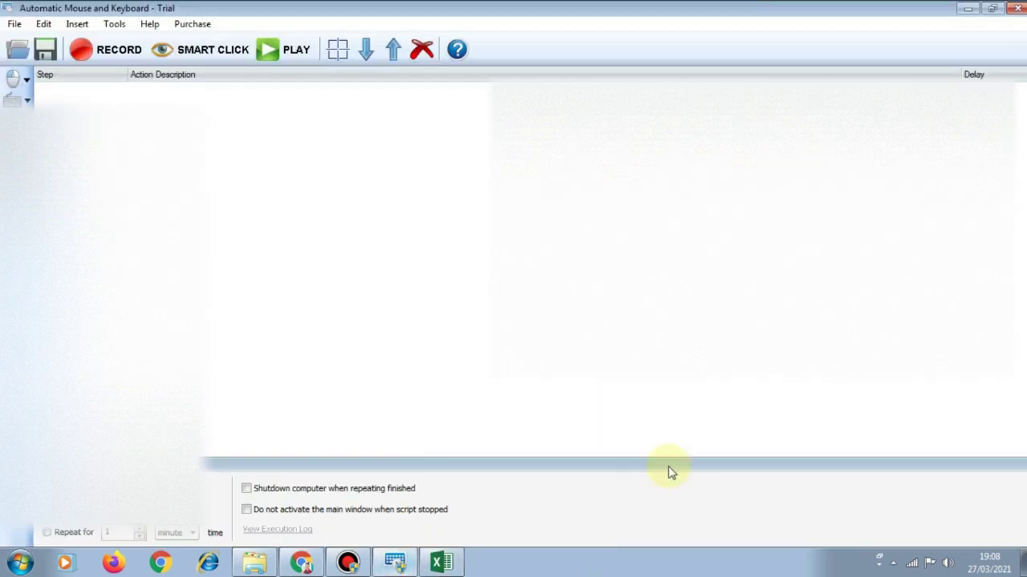
pyautogui.click(84, 55)
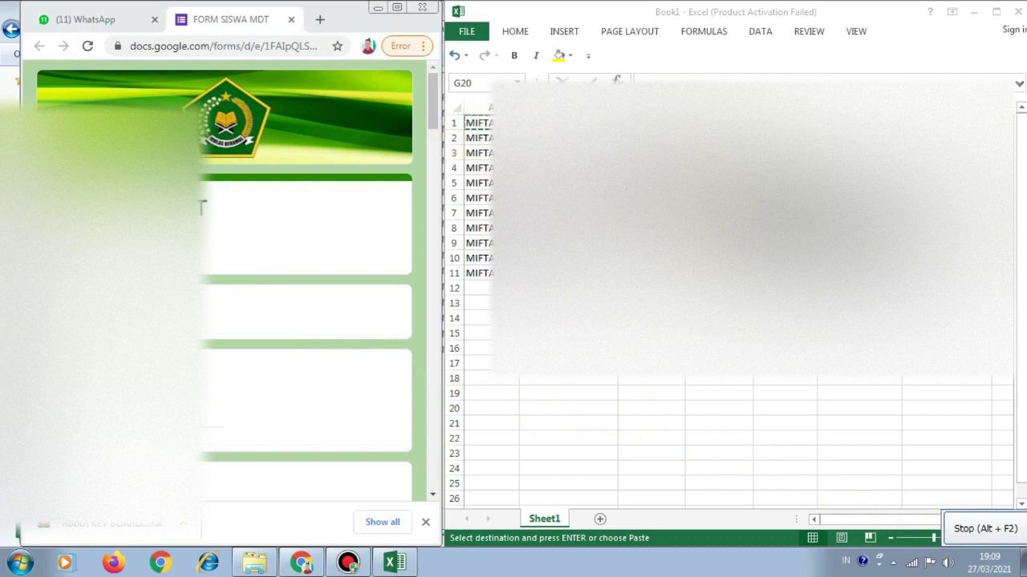
pyautogui.click(236, 23)
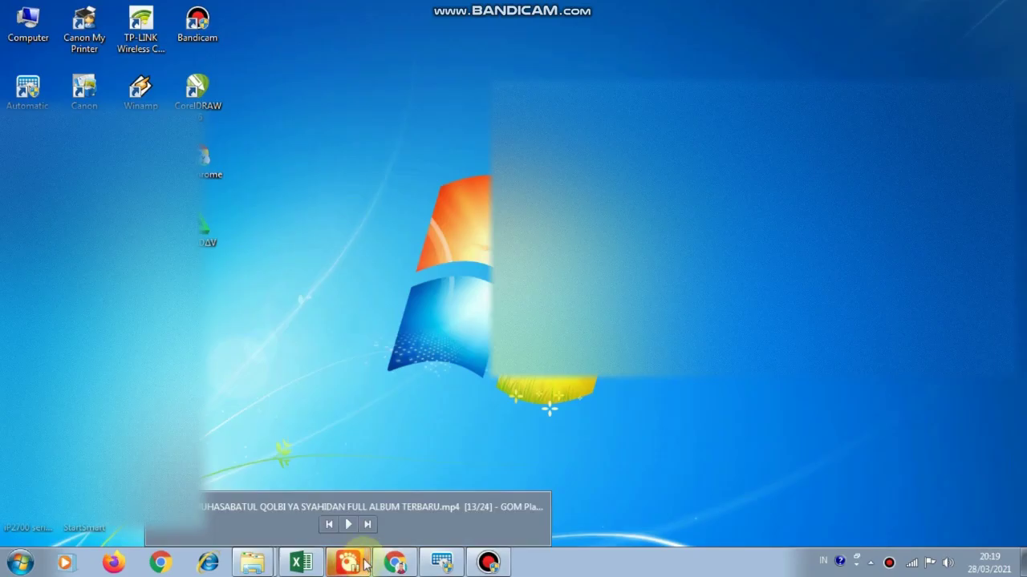
# Bring up the BOOT LK workbook beside FORM SISWA MDT and start a new recording in Automatic Mouse and Keyboard.
pyautogui.click(304, 563)
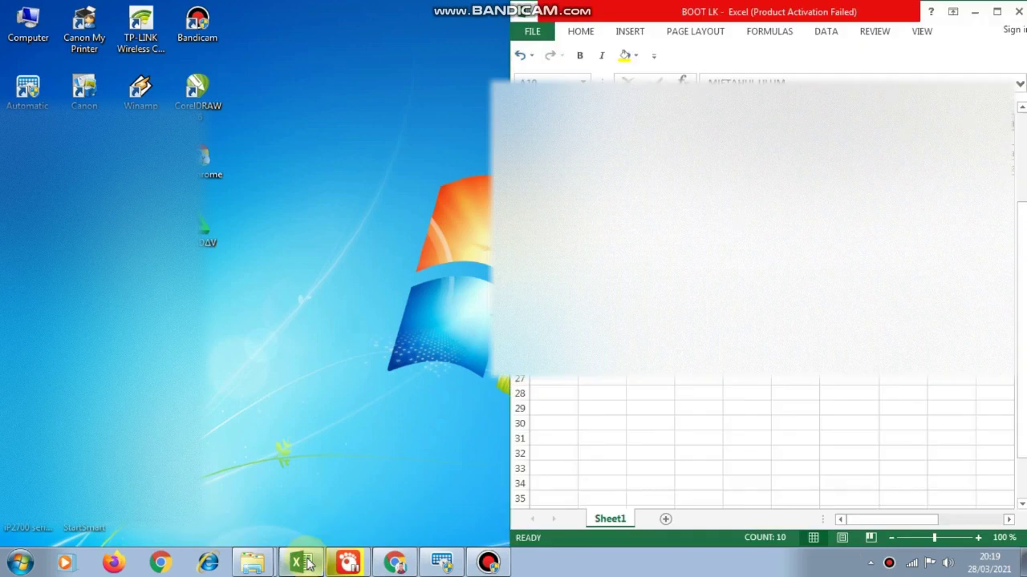
pyautogui.click(406, 567)
pyautogui.moveTo(439, 566)
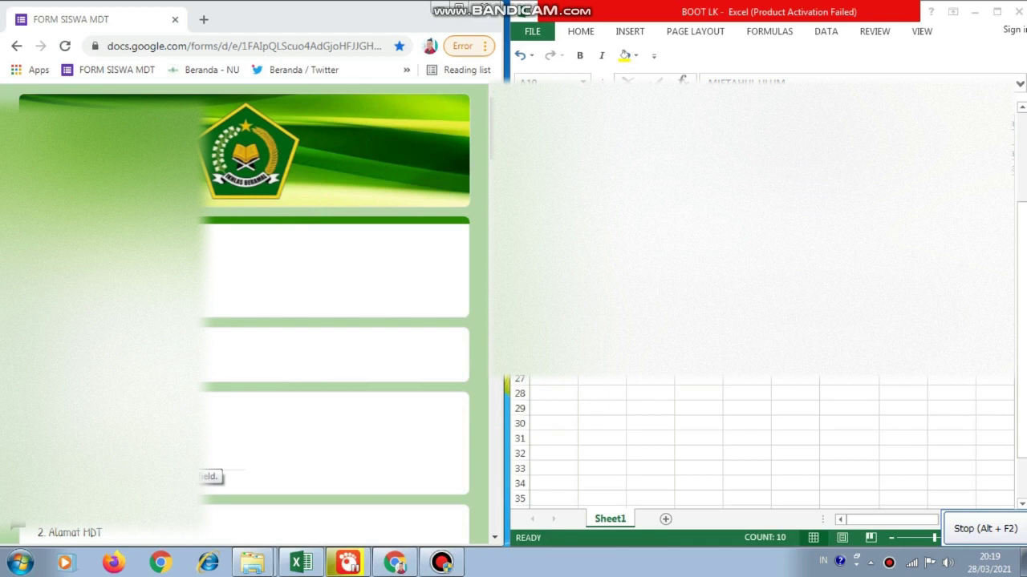
# Copy the school name from cell A10 of BOOT LK into the form's Nama MDT answer.
pyautogui.click(112, 459)
pyautogui.click(554, 126)
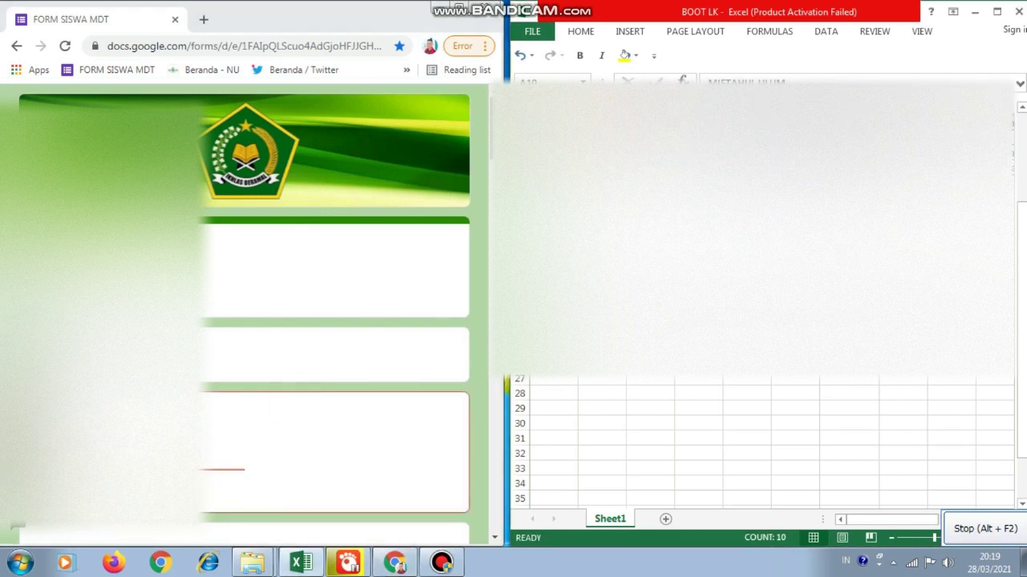
pyautogui.click(553, 126)
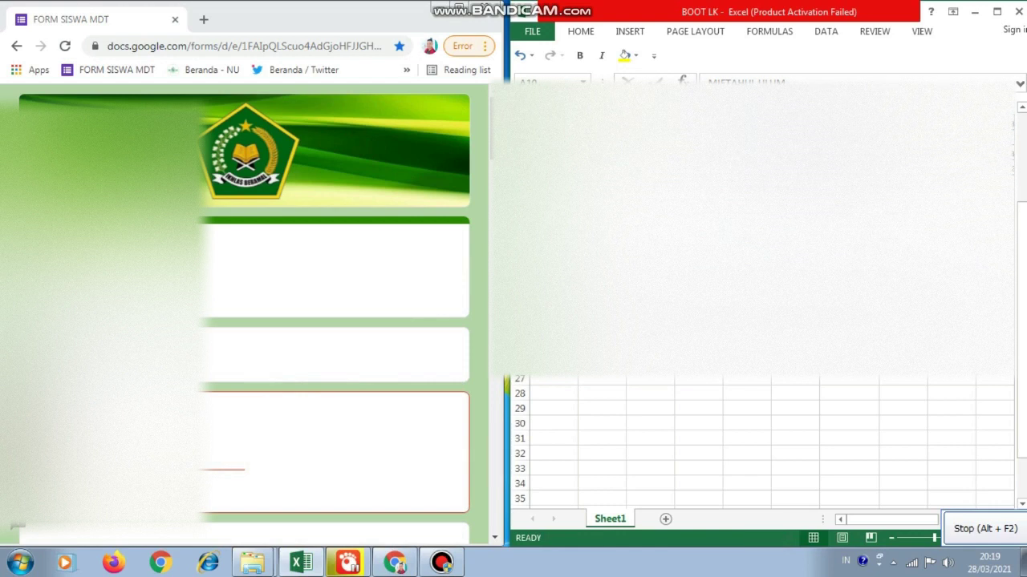
pyautogui.hotkey('ctrl', 'c')
pyautogui.click(204, 465)
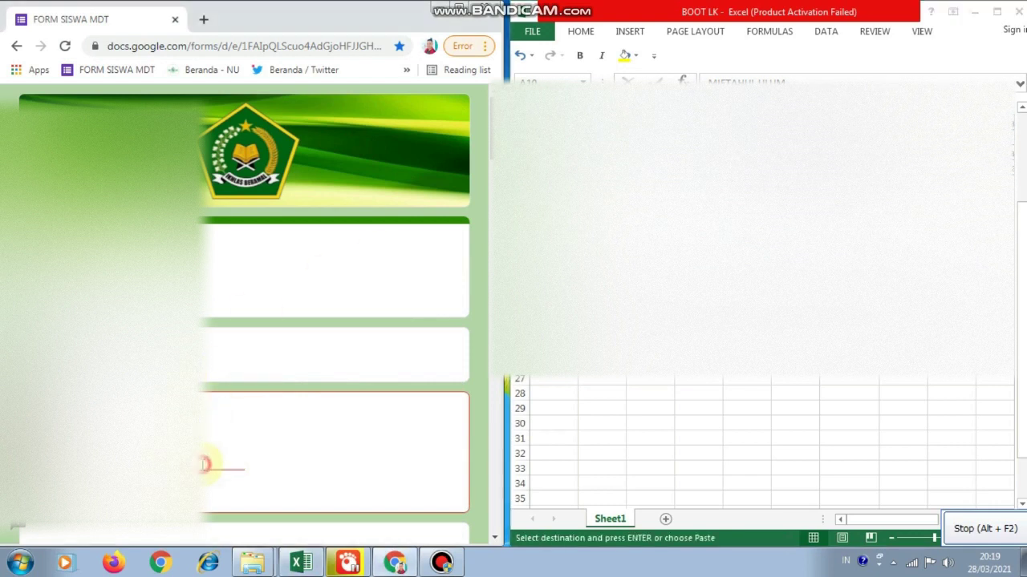
pyautogui.hotkey('ctrl', 'v')
# Copy the school address from cell B10 into the form's Alamat MDT answer.
pyautogui.scroll(-3, 316, 470)
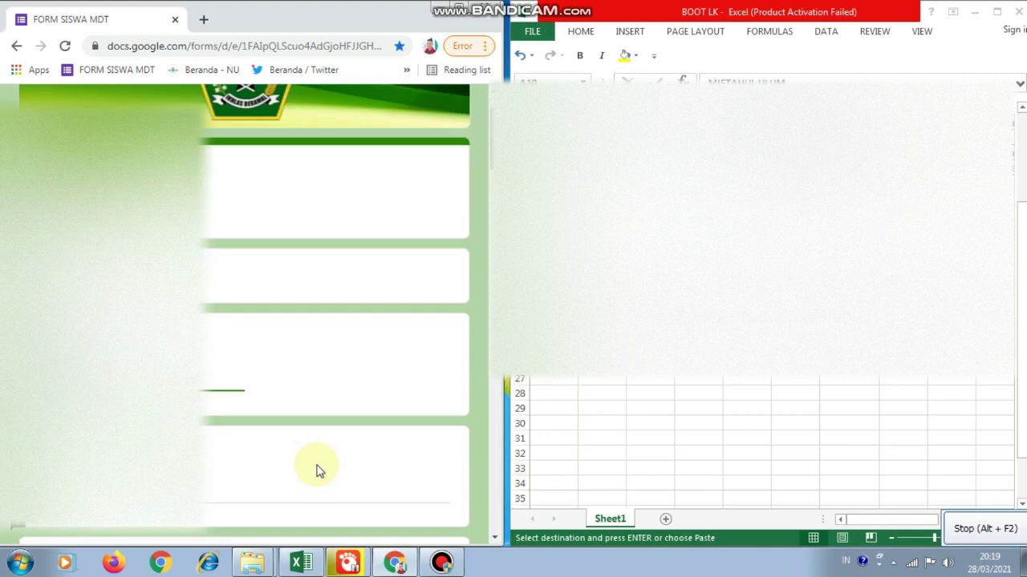
pyautogui.click(242, 353)
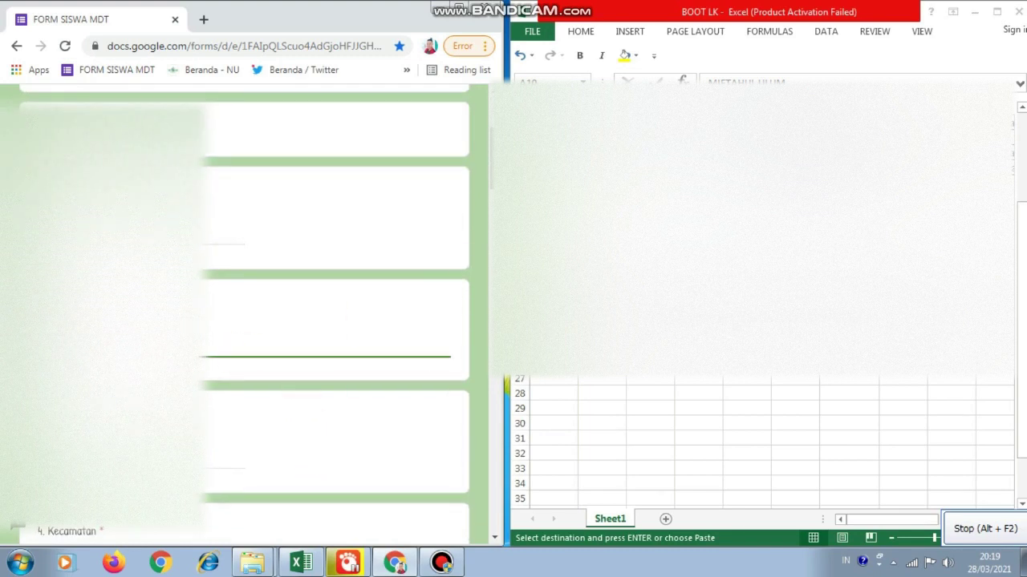
pyautogui.click(602, 124)
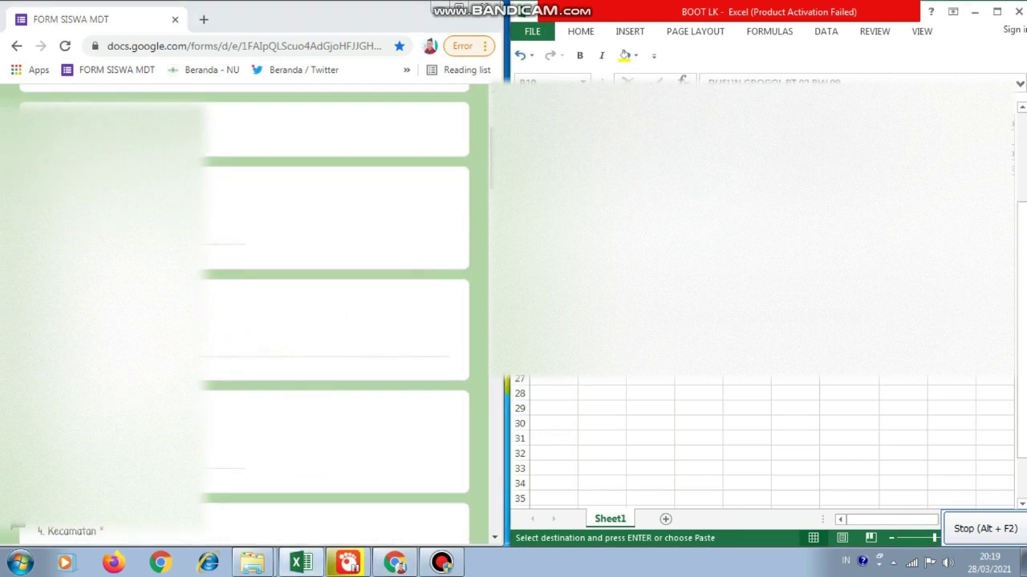
pyautogui.hotkey('alt', 'Tab')
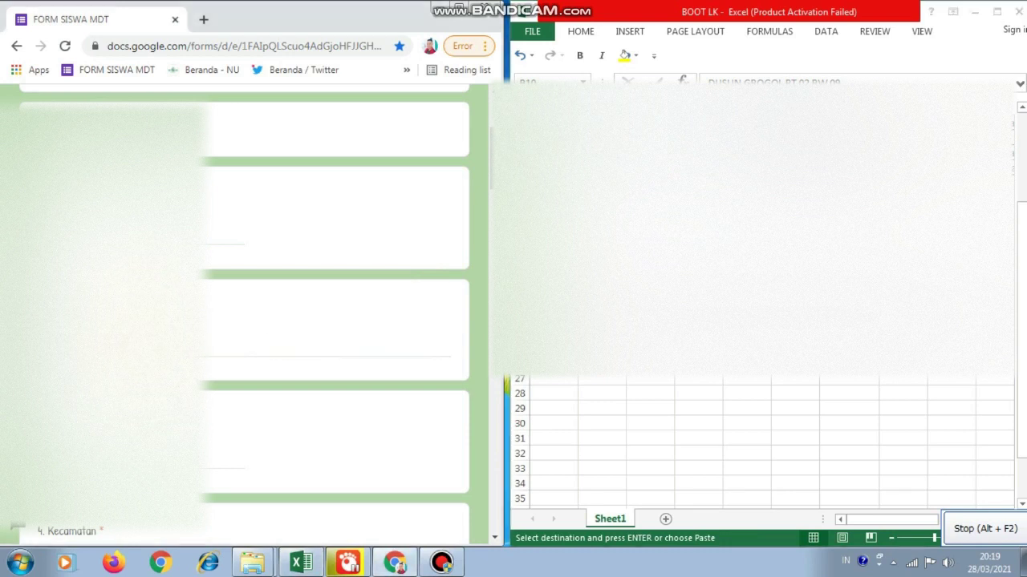
pyautogui.click(121, 350)
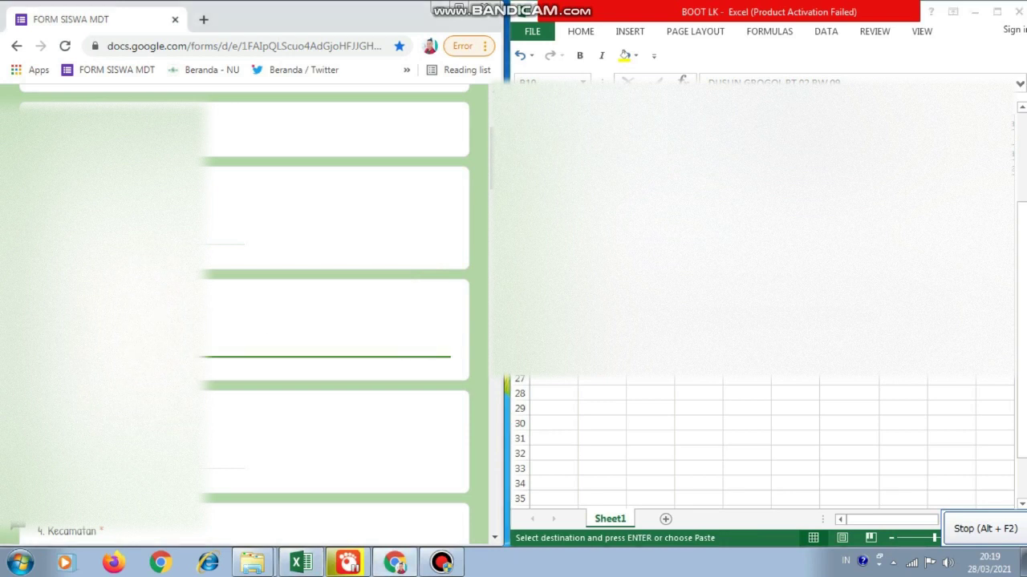
pyautogui.hotkey('ctrl', 'v')
pyautogui.click(208, 393)
# Copy cell C10 into the form's third question, between Alamat MDT and Kecamatan.
pyautogui.scroll(-1, 209, 401)
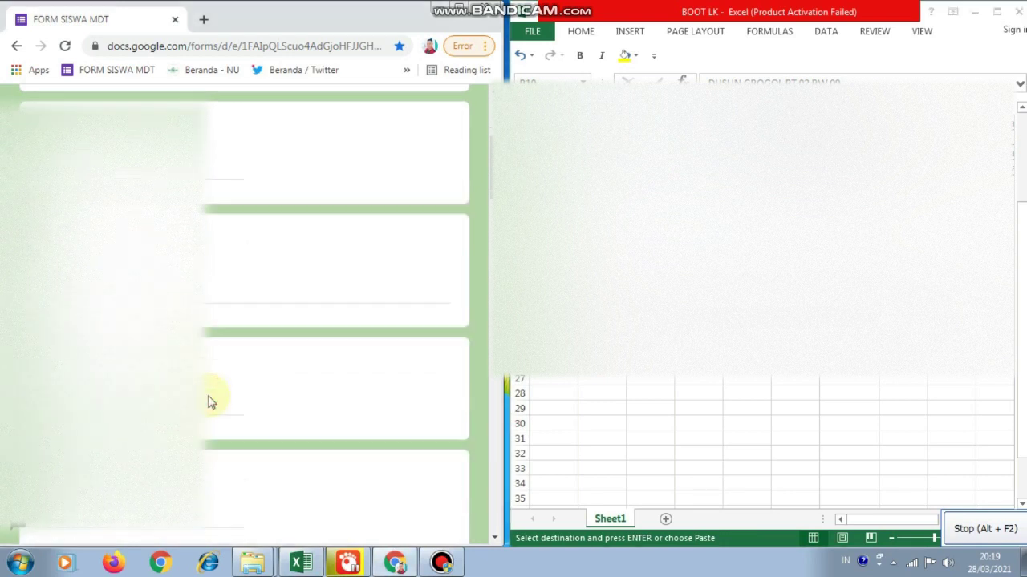
pyautogui.scroll(-3, 331, 229)
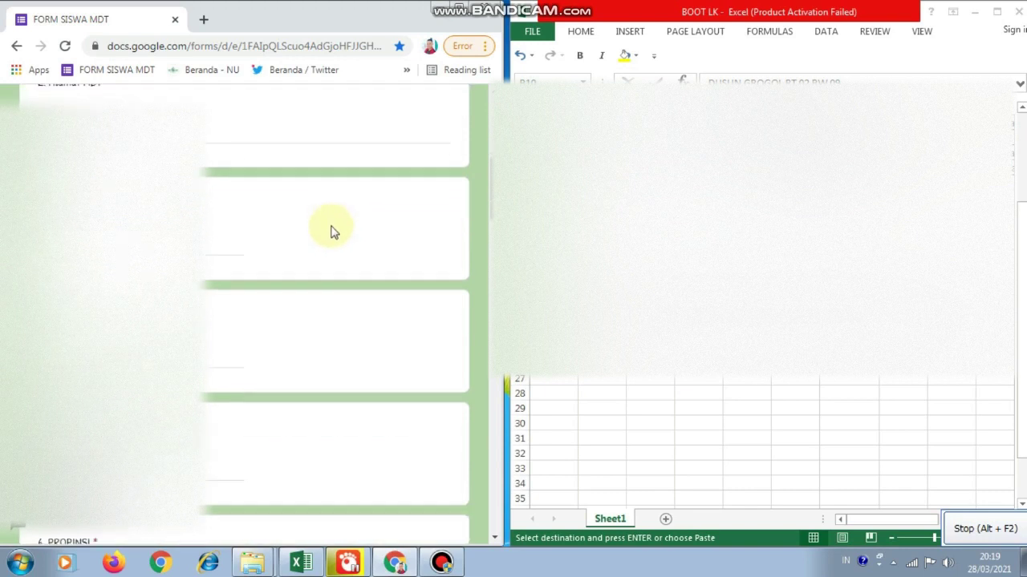
pyautogui.click(650, 124)
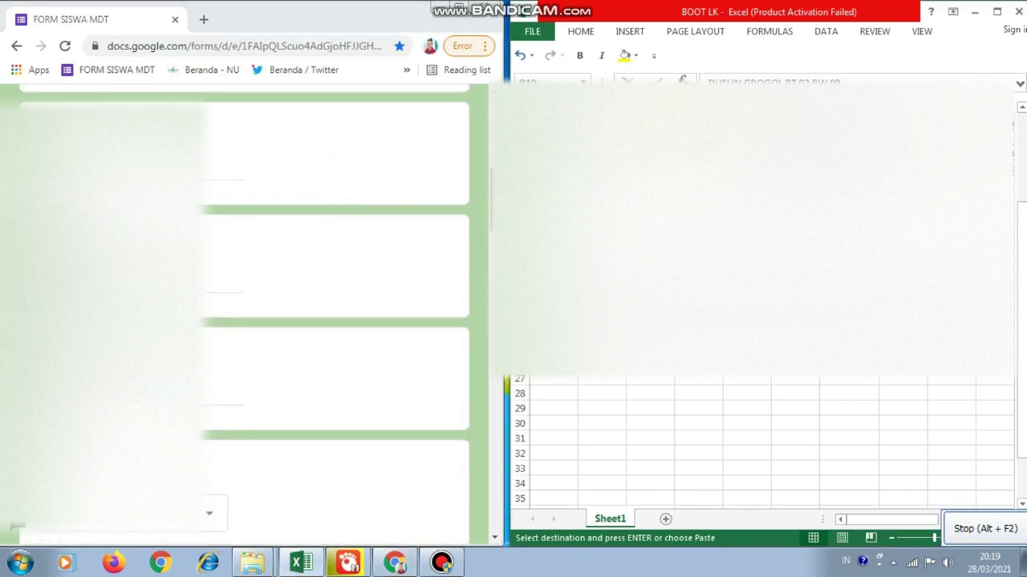
pyautogui.click(326, 281)
pyautogui.click(223, 171)
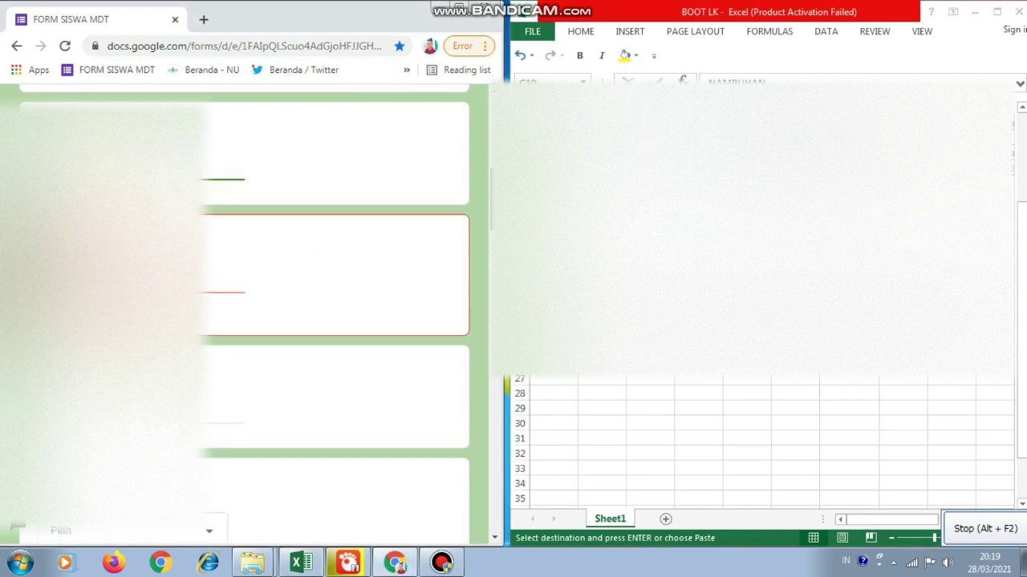
# Copy the district from cell D10 into the form's Kecamatan answer.
pyautogui.click(211, 284)
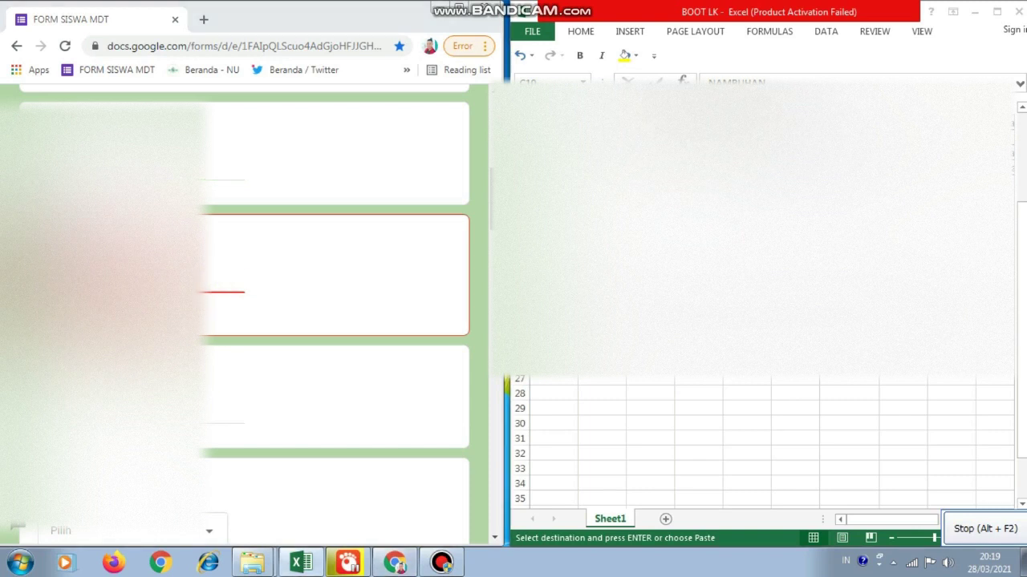
pyautogui.hotkey('alt', 'Tab')
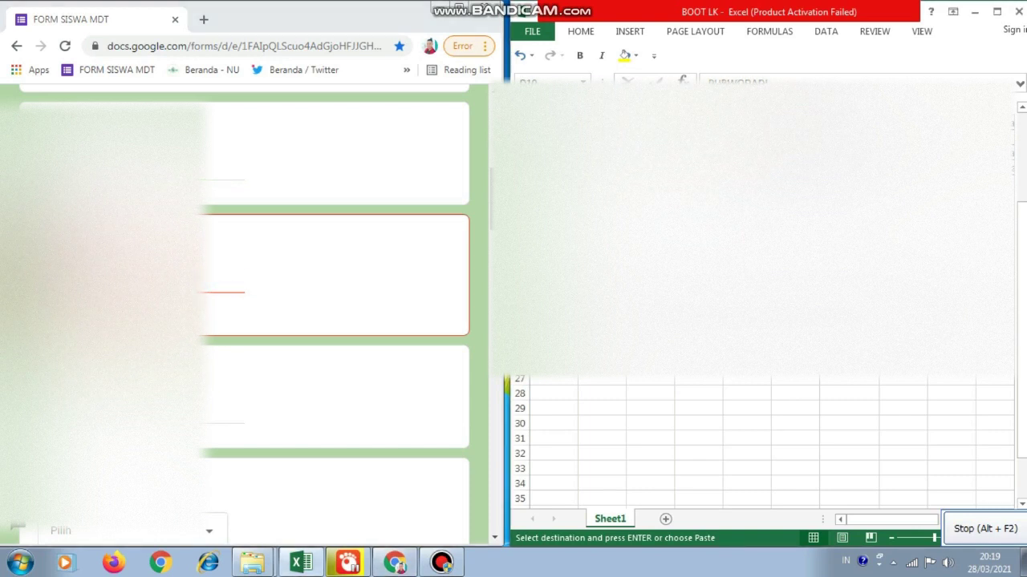
pyautogui.click(207, 291)
pyautogui.click(219, 360)
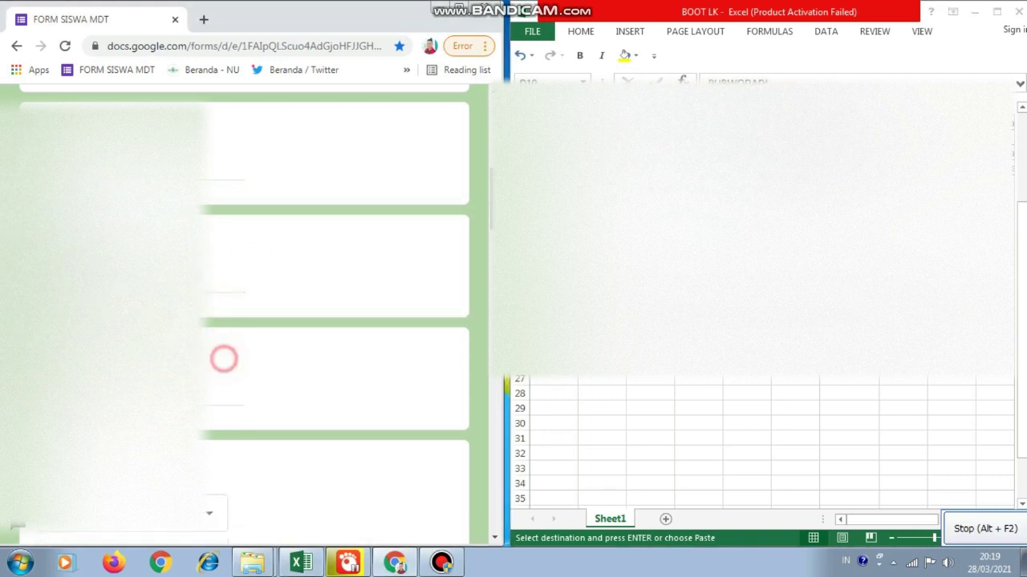
# Copy cell E10 into the form's fifth question, between Kecamatan and PROPINSI.
pyautogui.click(269, 393)
pyautogui.hotkey('alt', 'Tab')
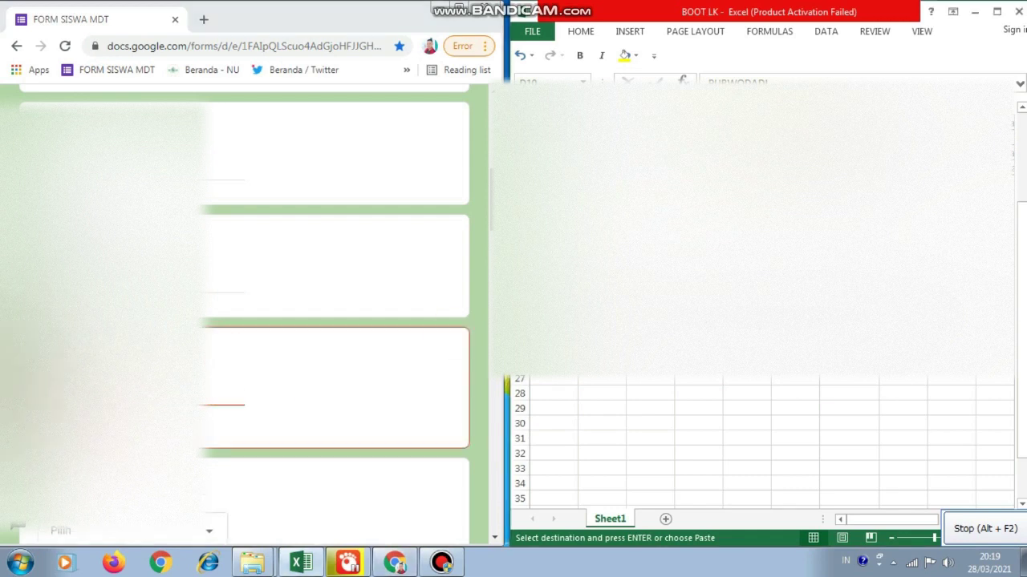
pyautogui.press('F2')
pyautogui.press('Escape')
pyautogui.press('Right')
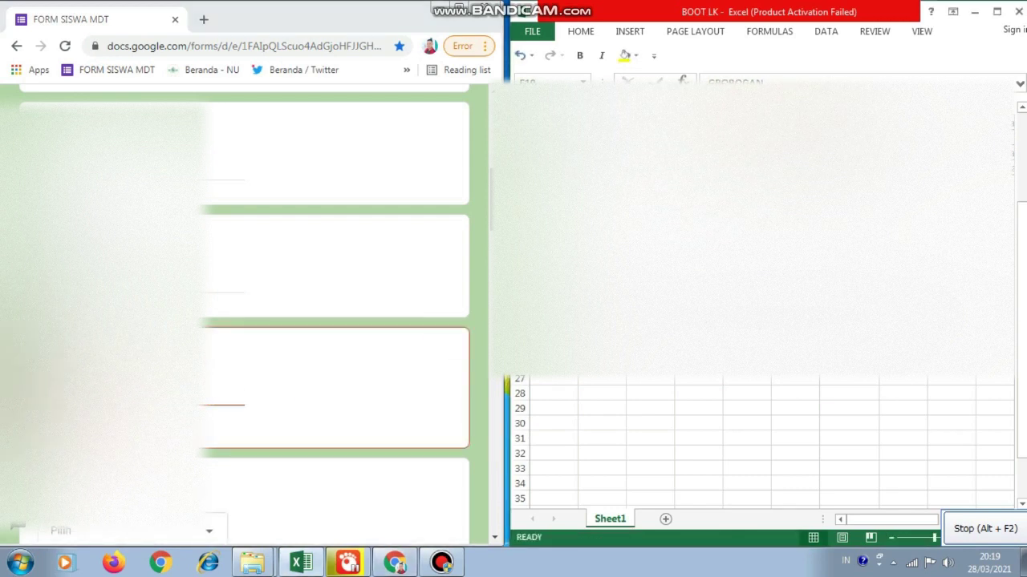
pyautogui.hotkey('ctrl', 'c')
pyautogui.hotkey('alt', 'Tab')
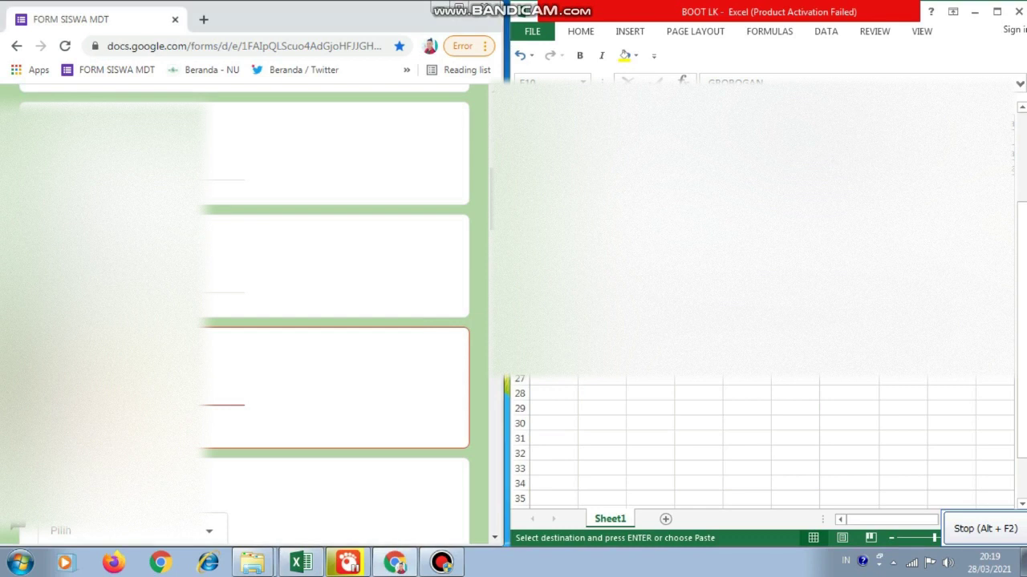
pyautogui.hotkey('ctrl', 'v')
pyautogui.click(245, 440)
# Choose the school's province in the form's PROPINSI question.
pyautogui.scroll(-1, 246, 440)
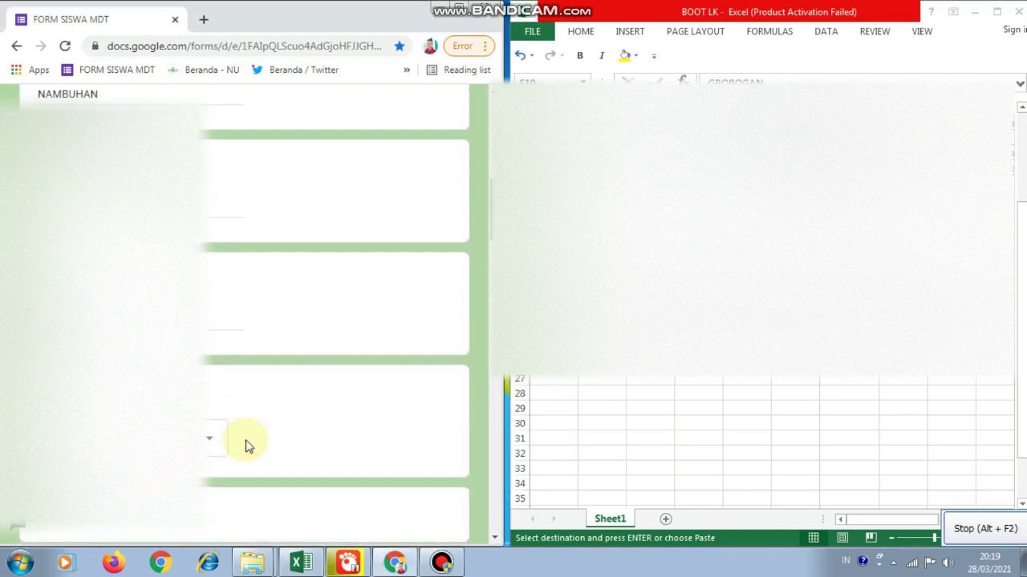
pyautogui.scroll(-3, 244, 445)
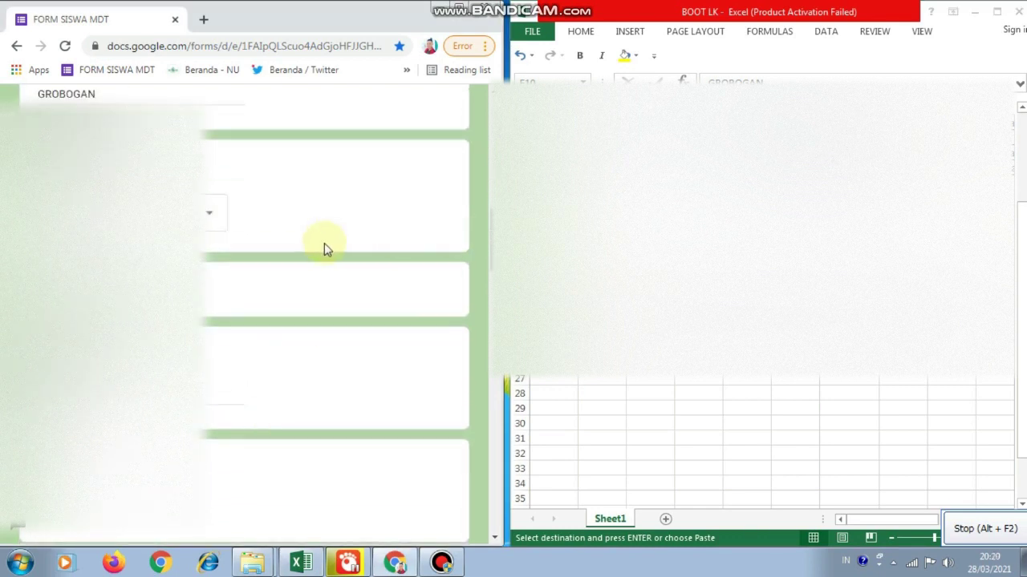
pyautogui.click(211, 212)
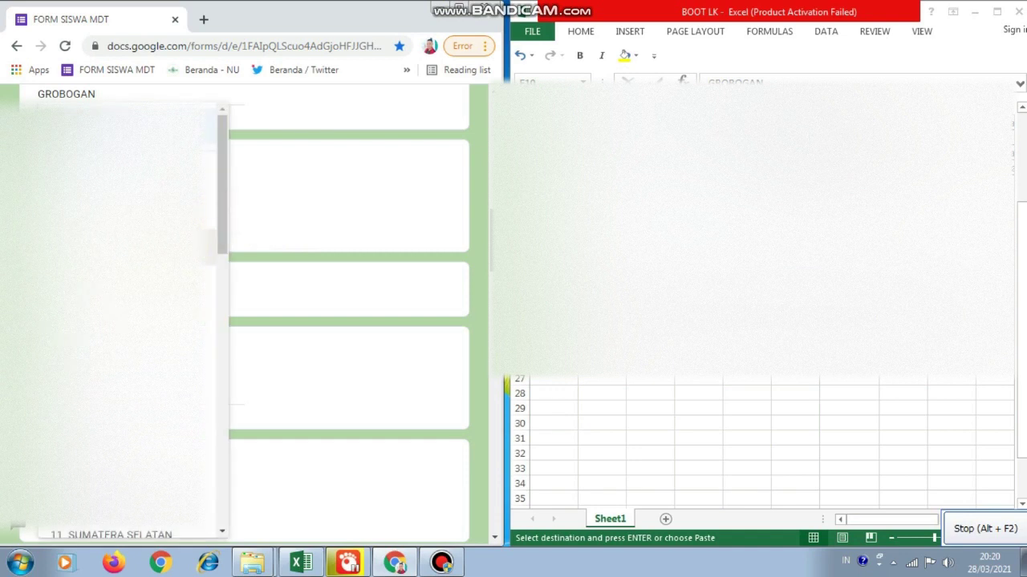
pyautogui.click(192, 246)
pyautogui.scroll(-2, 301, 284)
pyautogui.click(113, 241)
# Copy the student's full name from F10 and the NIK number from G10 into their matching form answers.
pyautogui.click(746, 124)
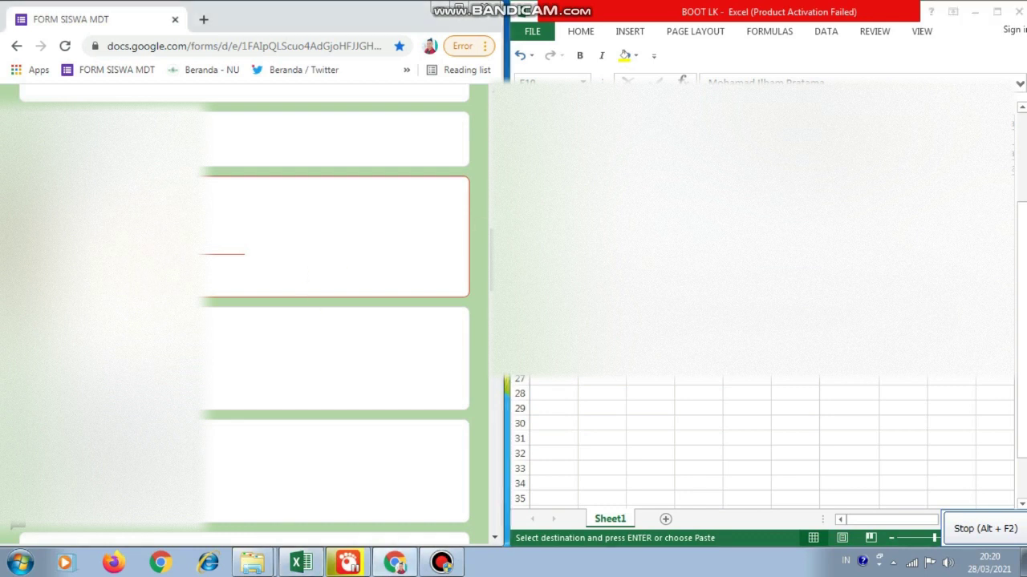
pyautogui.click(222, 326)
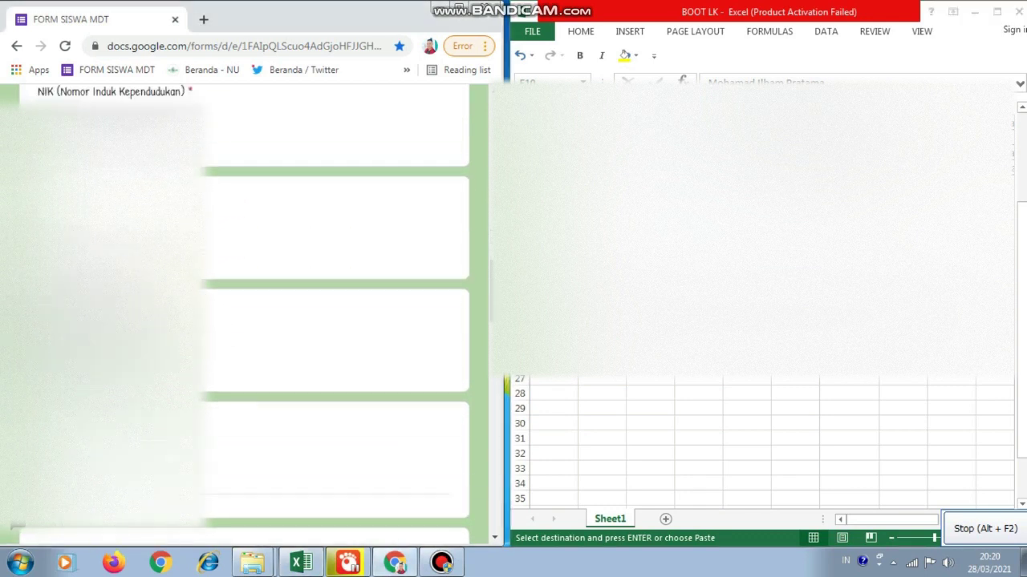
pyautogui.click(848, 124)
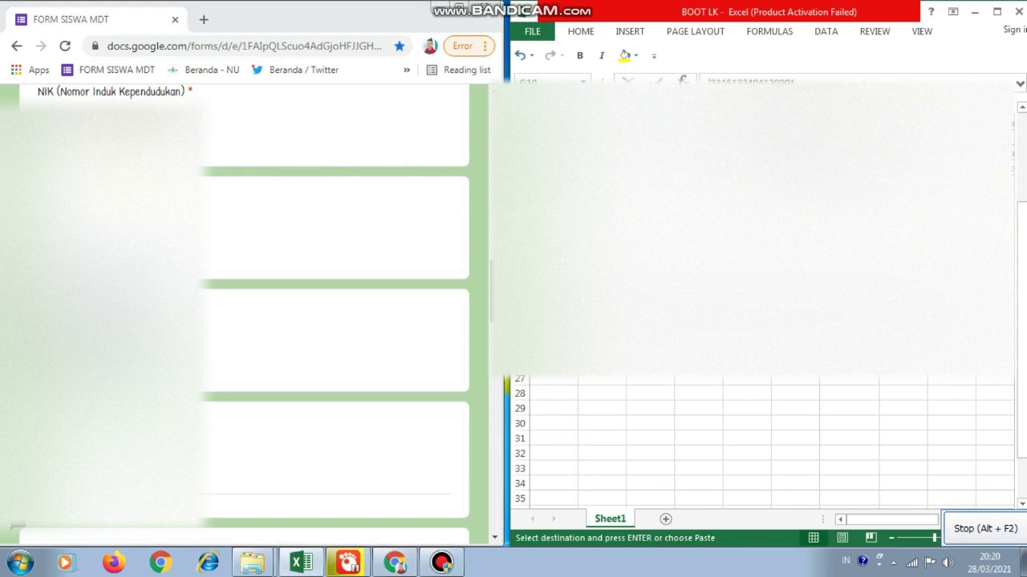
pyautogui.click(129, 138)
pyautogui.click(332, 232)
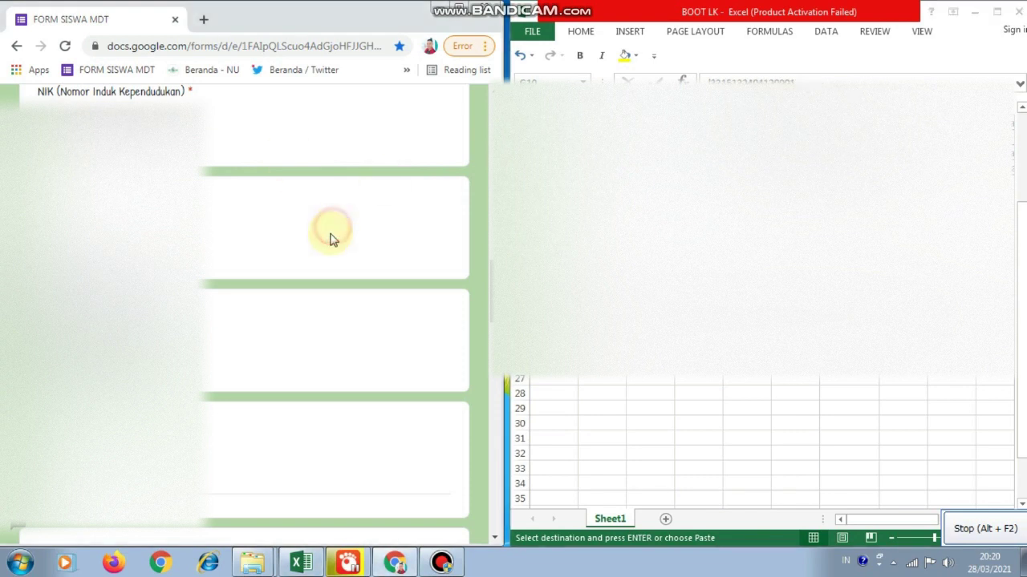
# Copy the student's address from cell H10 into the matching answer of the form.
pyautogui.scroll(-1, 349, 239)
pyautogui.click(903, 124)
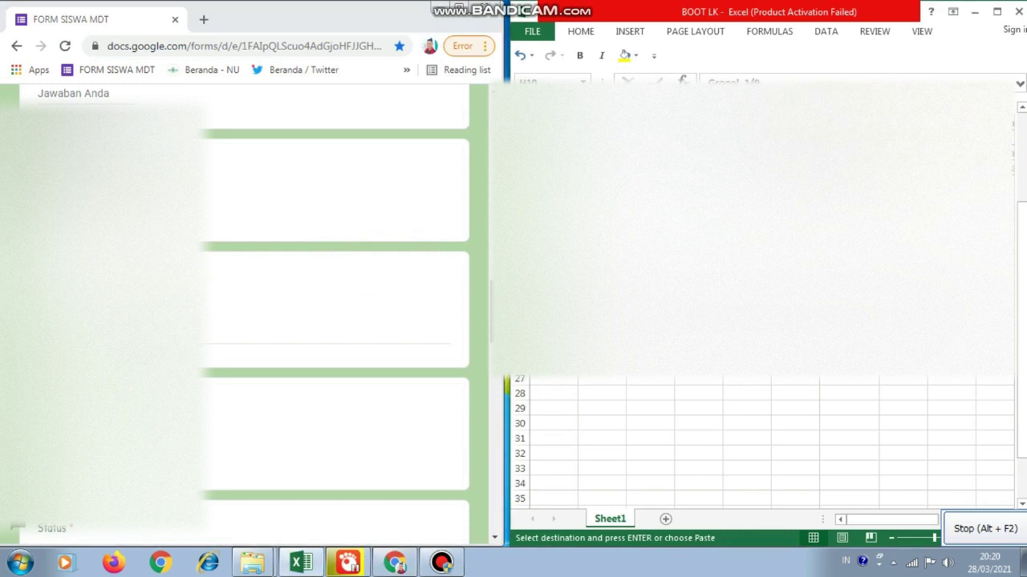
pyautogui.click(120, 327)
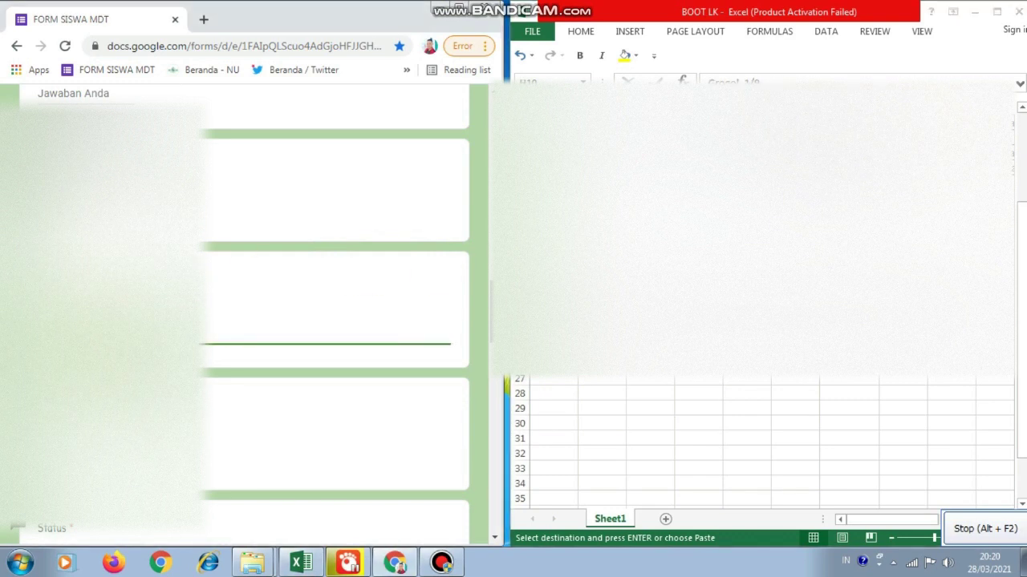
pyautogui.hotkey('ctrl', 'v')
pyautogui.click(300, 401)
# Copy the father's name from cell I10 into the form's answer just above the Ibu question.
pyautogui.scroll(-2, 300, 409)
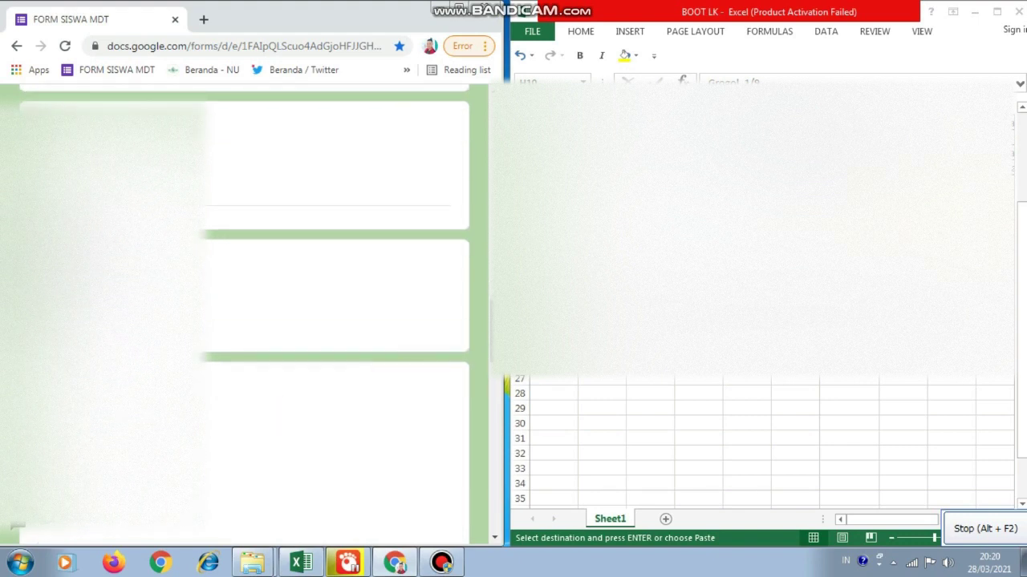
pyautogui.click(951, 124)
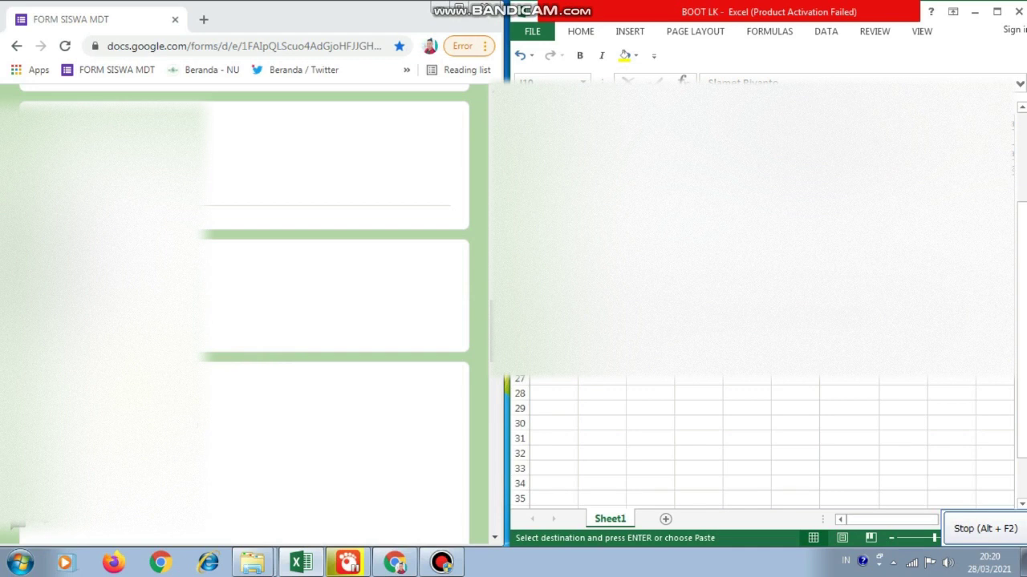
pyautogui.hotkey('alt', 'Tab')
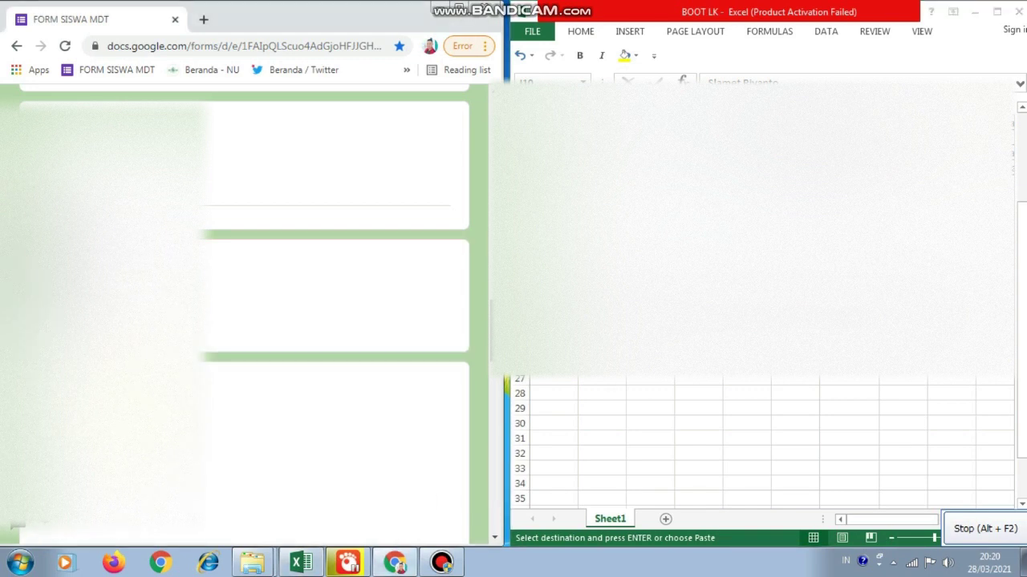
pyautogui.scroll(-3, 241, 313)
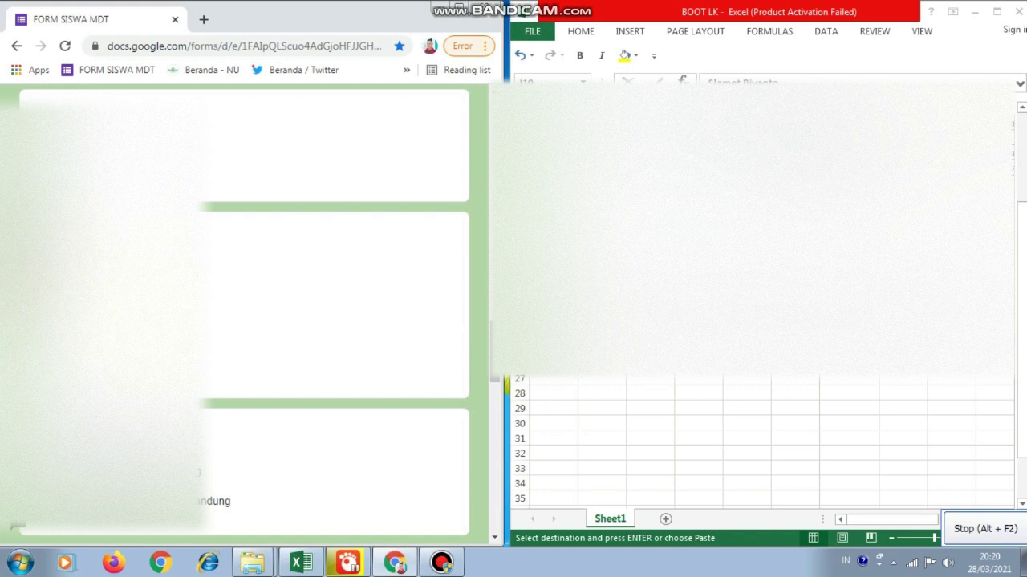
pyautogui.scroll(-1, 240, 313)
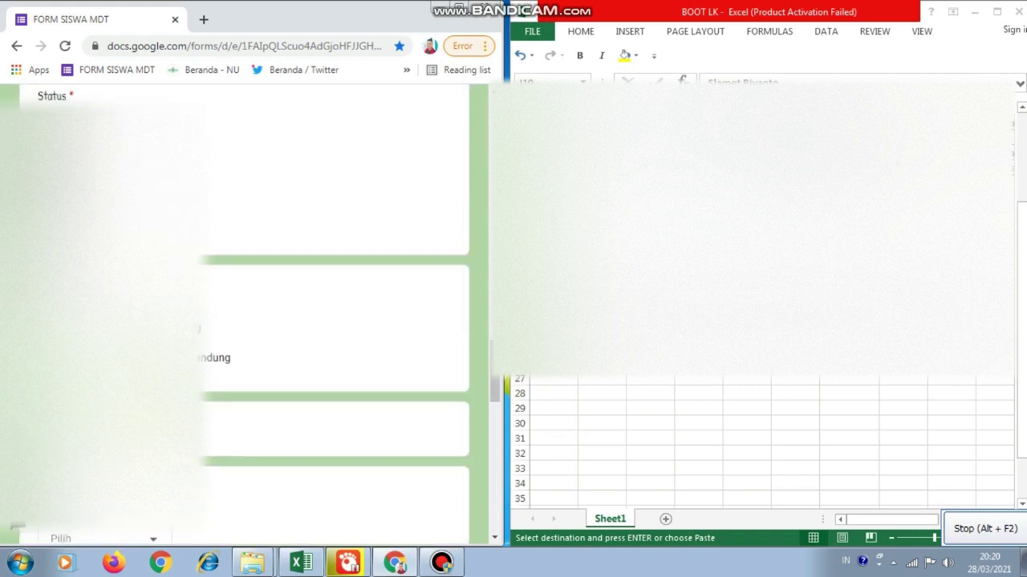
pyautogui.scroll(-3, 241, 313)
pyautogui.scroll(-3, 241, 313)
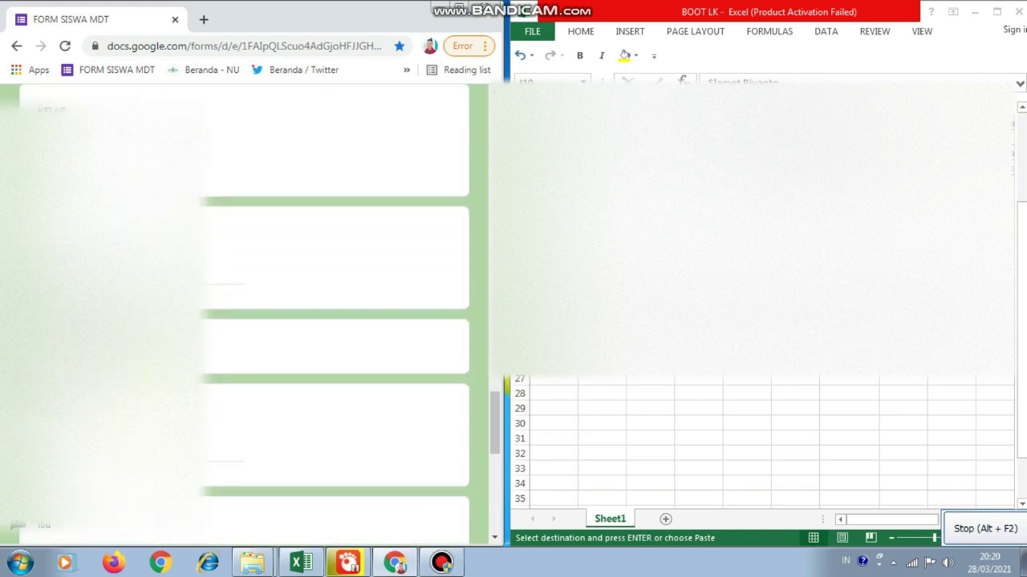
pyautogui.scroll(-2, 240, 313)
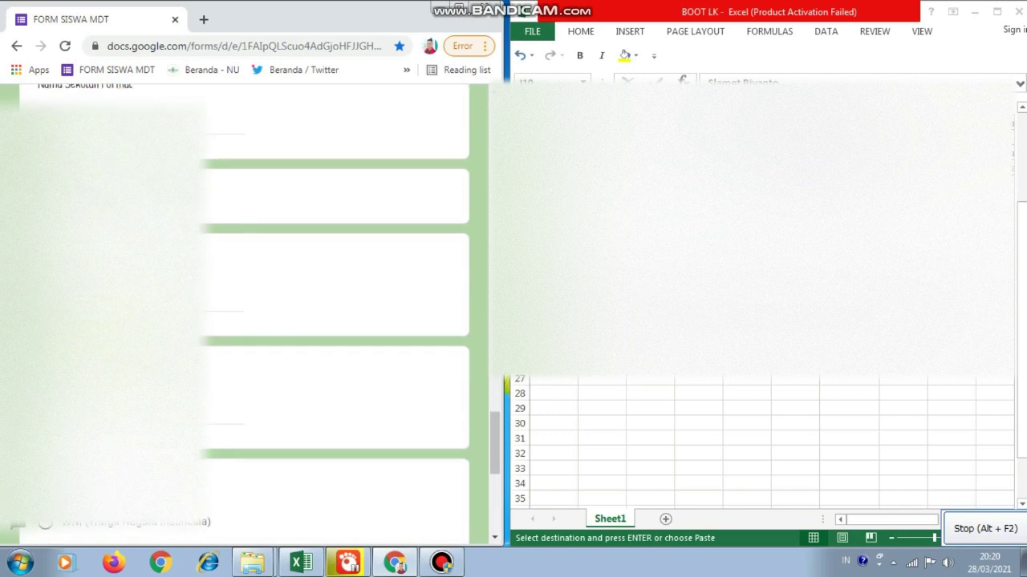
pyautogui.click(216, 302)
# Copy the mother's name from cell J10 into the form's Ibu answer.
pyautogui.scroll(-3, 240, 312)
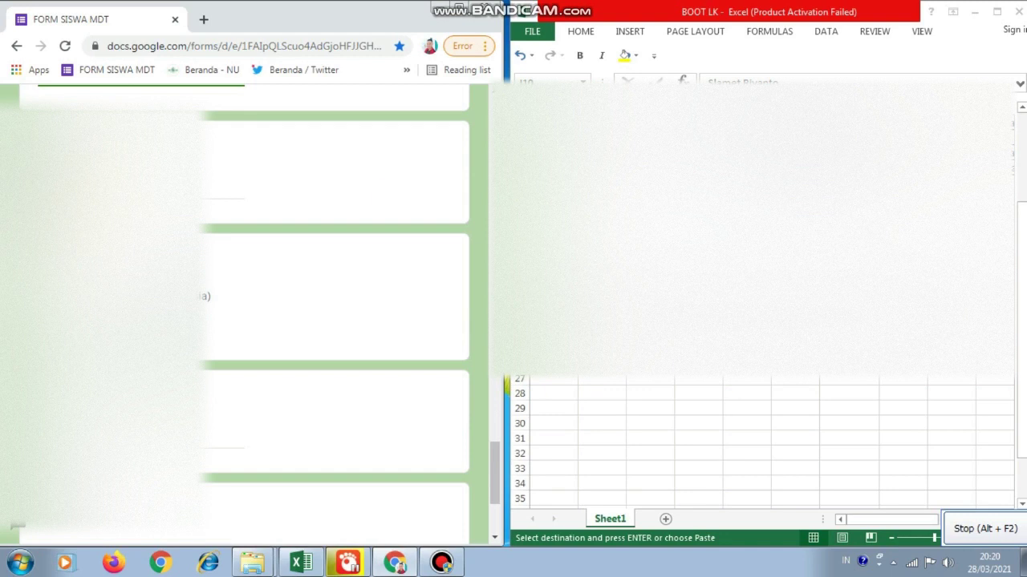
pyautogui.click(995, 126)
pyautogui.click(1003, 126)
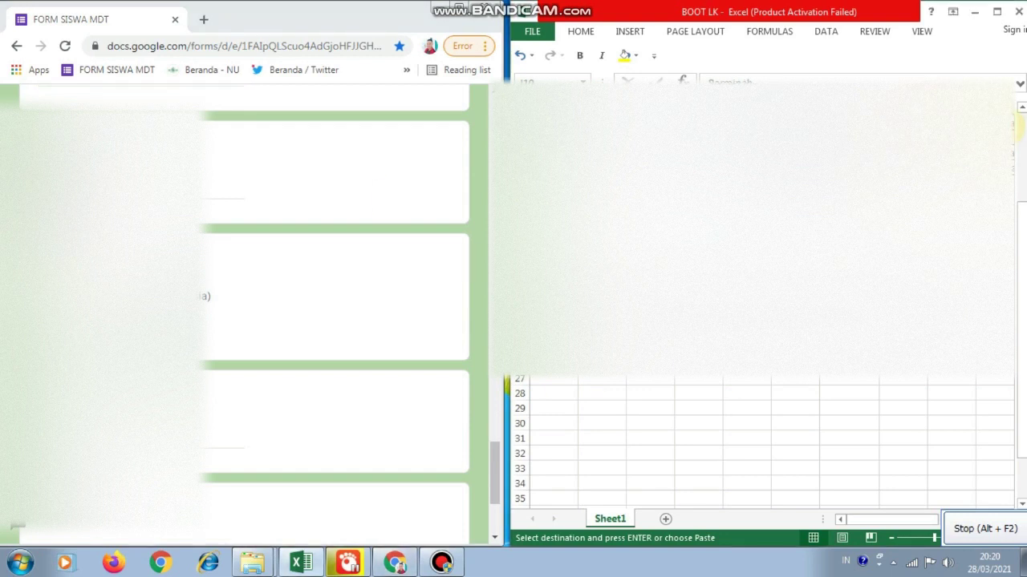
pyautogui.click(221, 191)
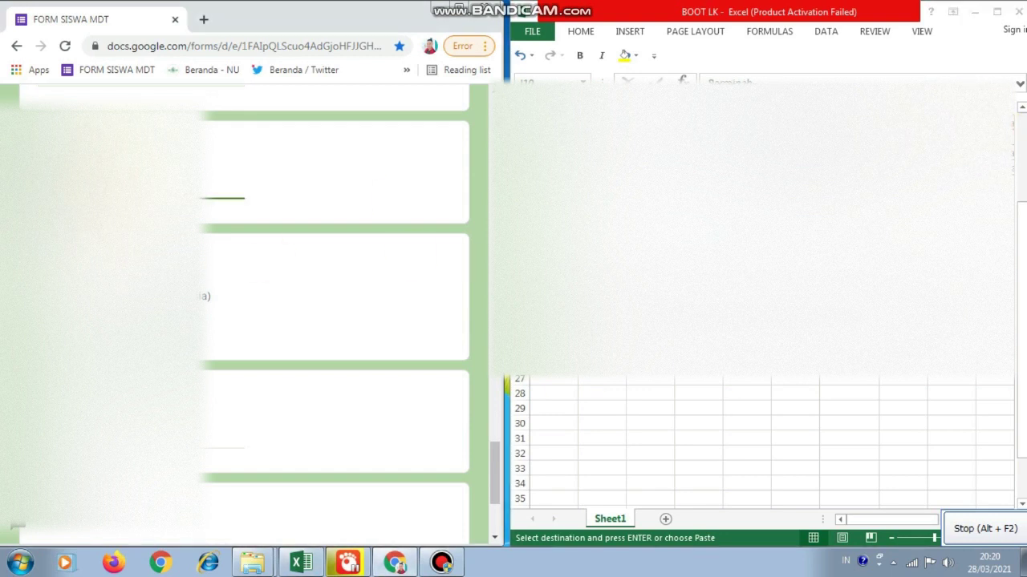
# Reload the form as a blank page and delete the entered student's cells A10:J10 from the workbook.
pyautogui.scroll(-3, 233, 282)
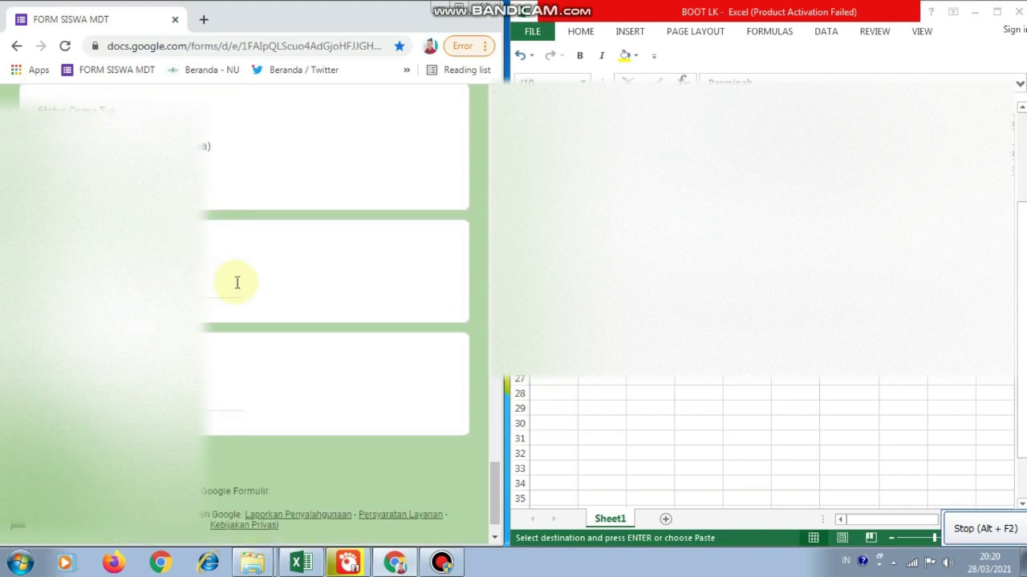
pyautogui.scroll(-1, 237, 283)
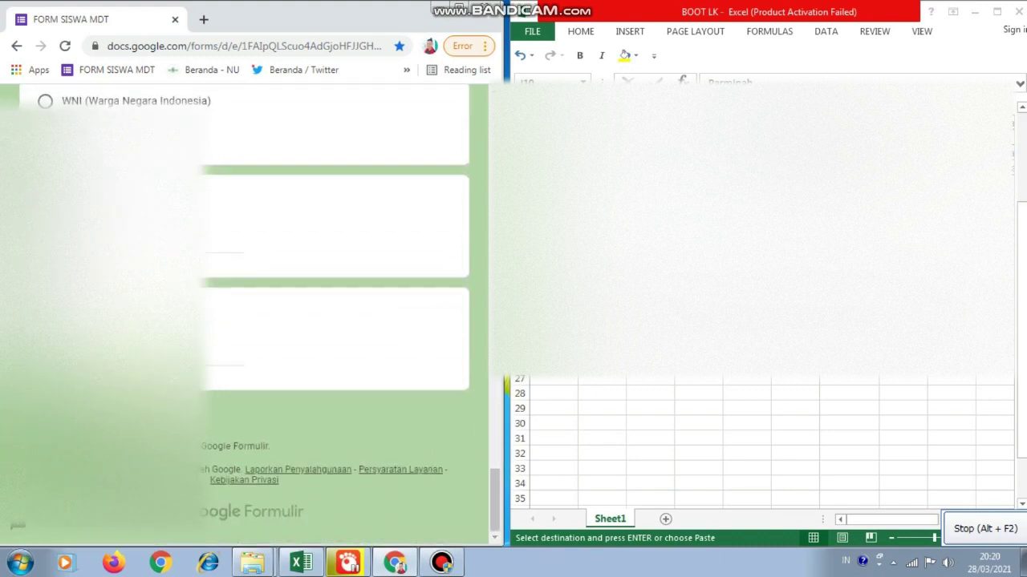
pyautogui.press('F5')
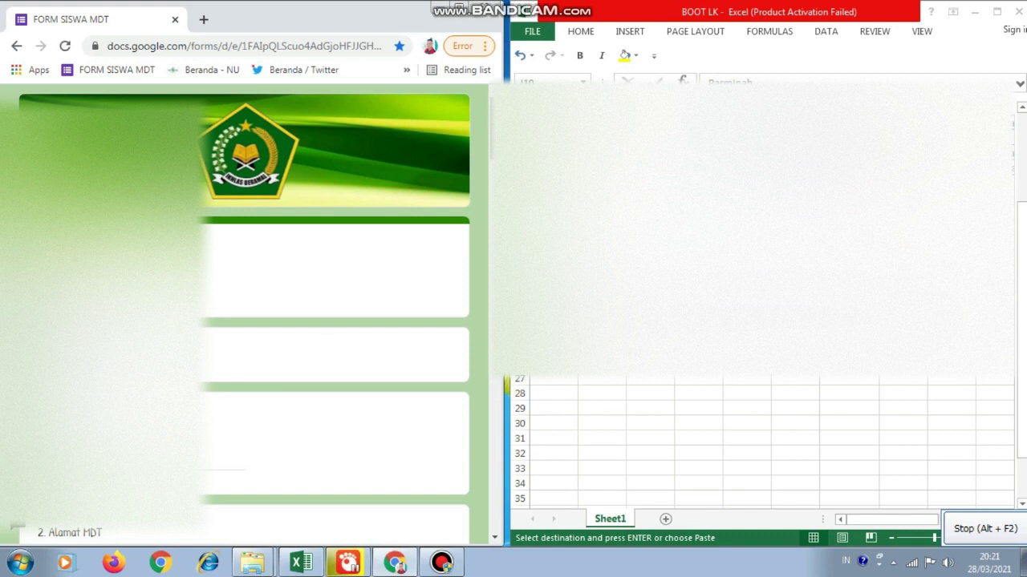
pyautogui.click(562, 128)
pyautogui.moveTo(554, 124); pyautogui.dragTo(995, 122)
pyautogui.rightClick(997, 122)
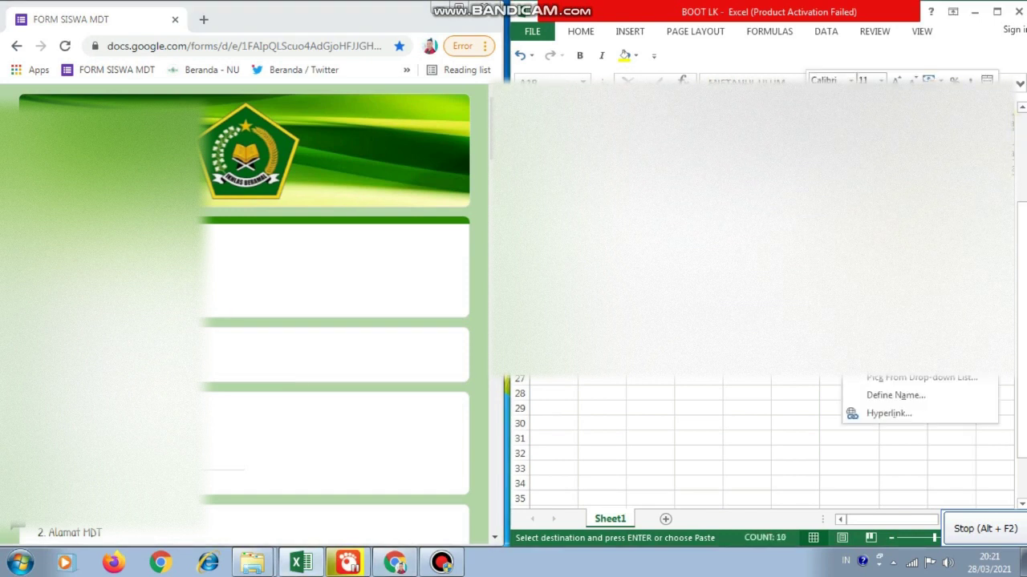
pyautogui.click(896, 220)
pyautogui.hotkey('alt', 'Tab')
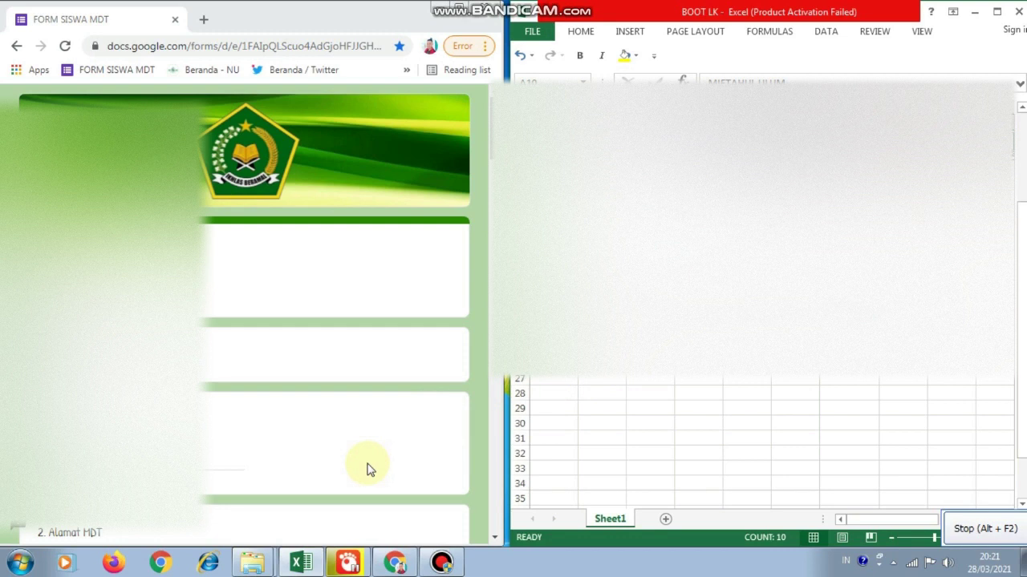
# Stop and store the recording as a Play Record step in fixed position play mode, and play the script once.
pyautogui.hotkey('alt', 'F2')
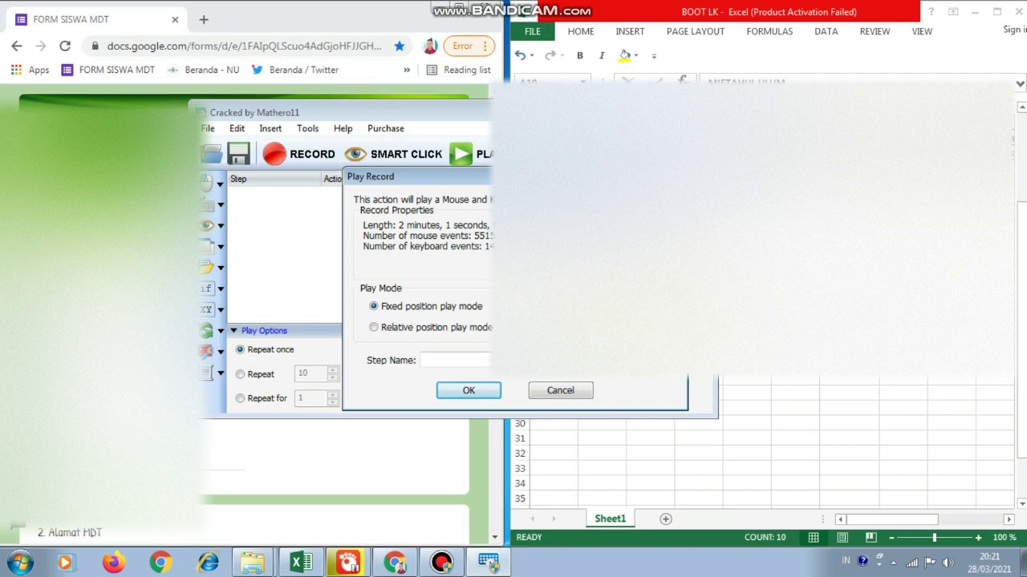
pyautogui.click(469, 390)
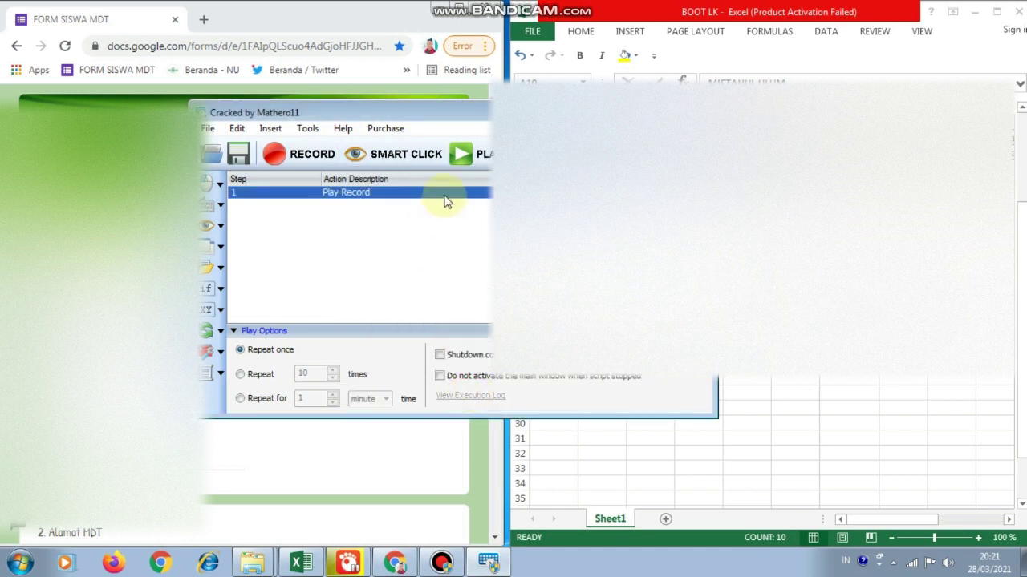
pyautogui.click(461, 157)
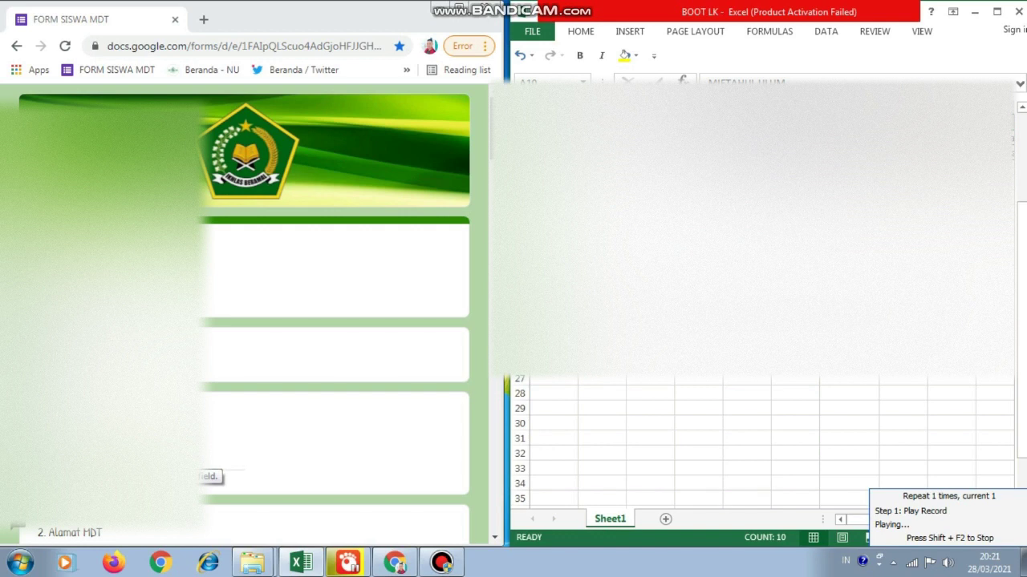
pyautogui.click(112, 459)
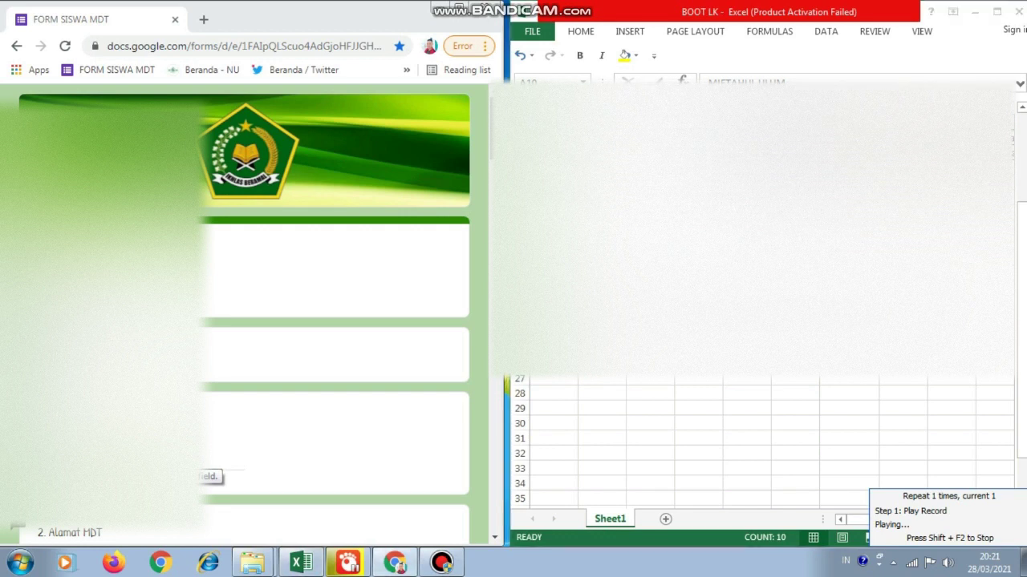
pyautogui.hotkey('alt', 'Tab')
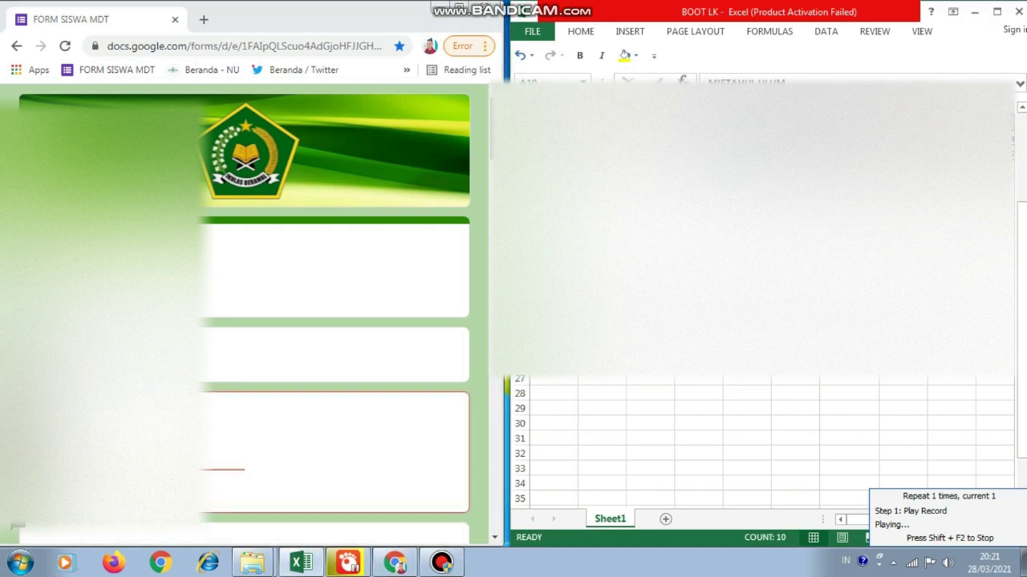
pyautogui.click(553, 124)
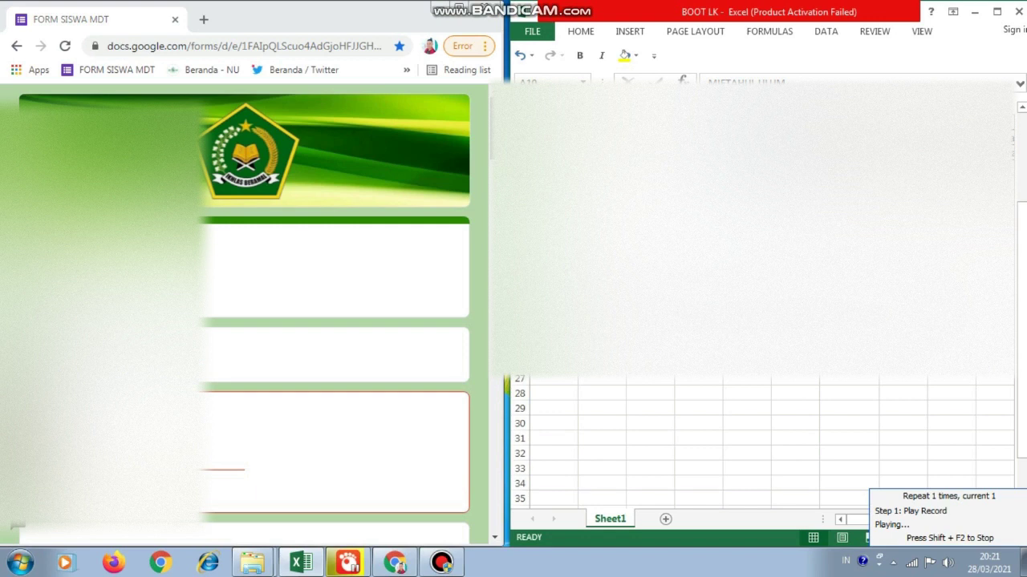
pyautogui.hotkey('ctrl', 'c')
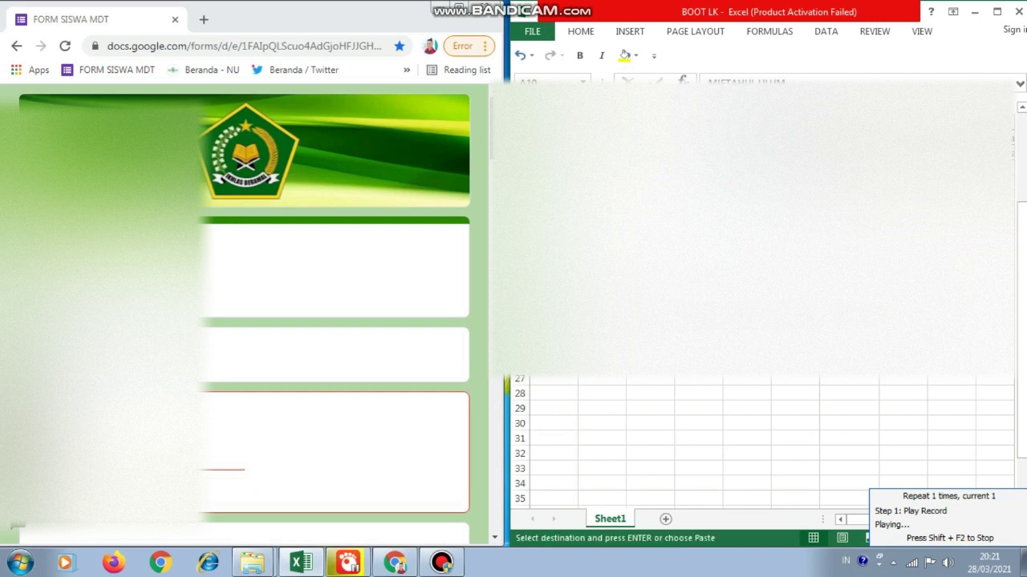
pyautogui.click(205, 465)
pyautogui.hotkey('ctrl', 'v')
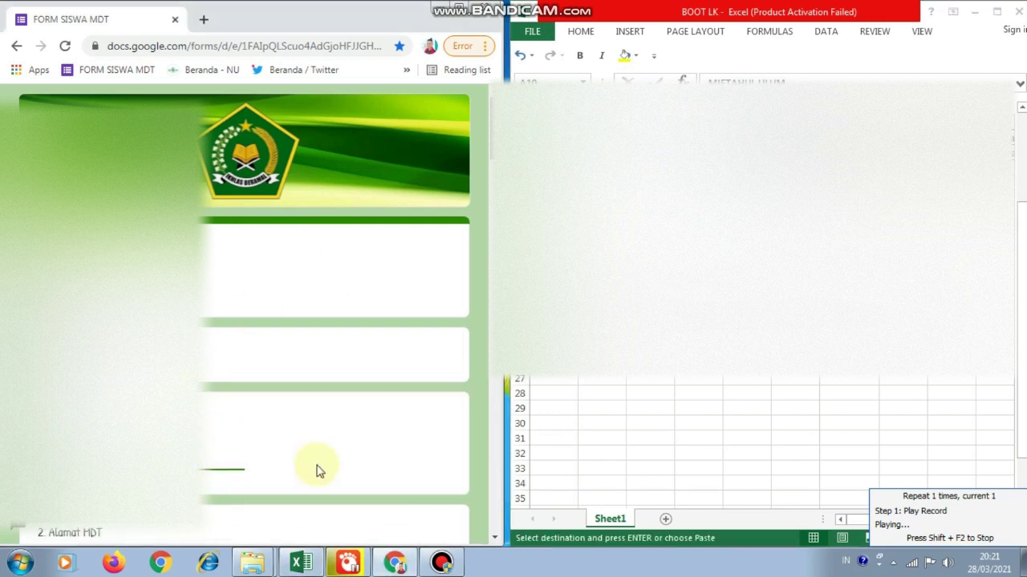
pyautogui.scroll(-3, 316, 470)
pyautogui.press('Tab')
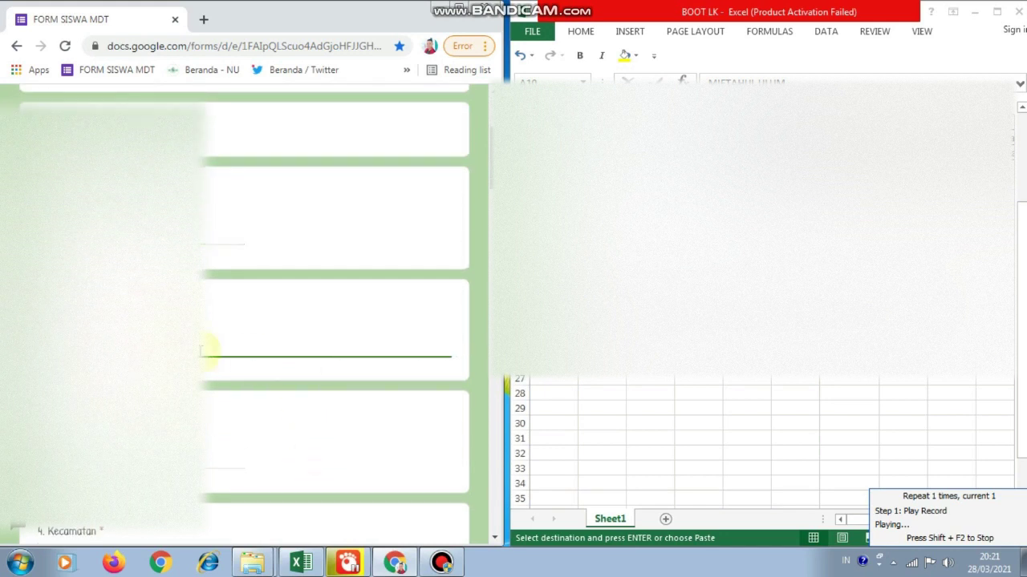
pyautogui.hotkey('alt', 'Tab')
pyautogui.press('Right')
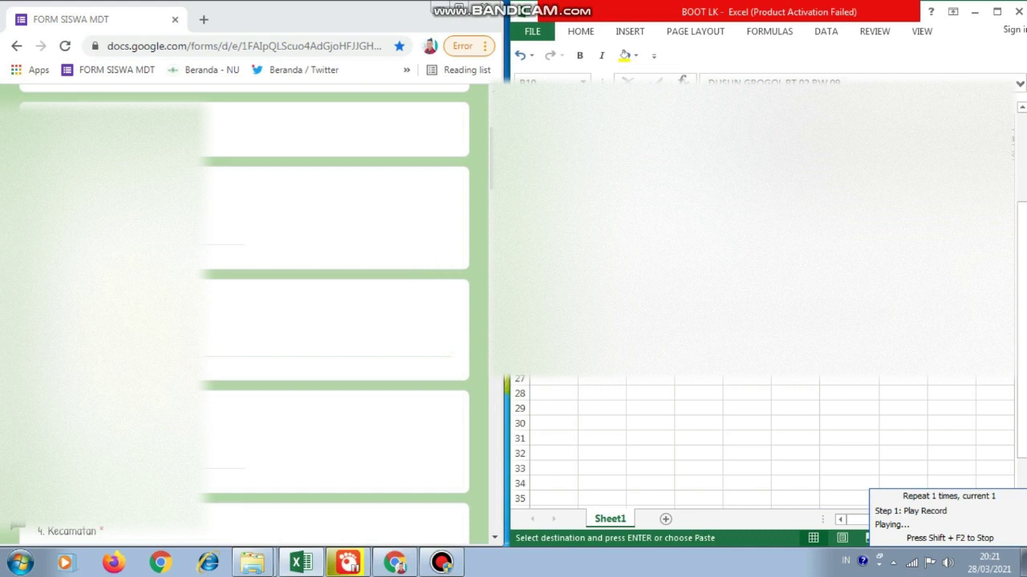
pyautogui.hotkey('alt', 'Tab')
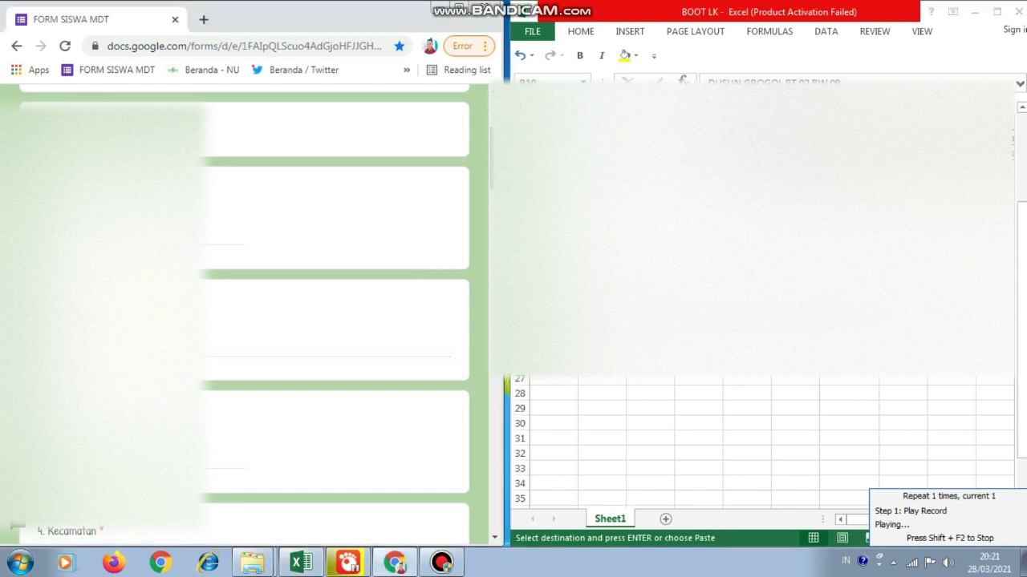
pyautogui.hotkey('ctrl', 'v')
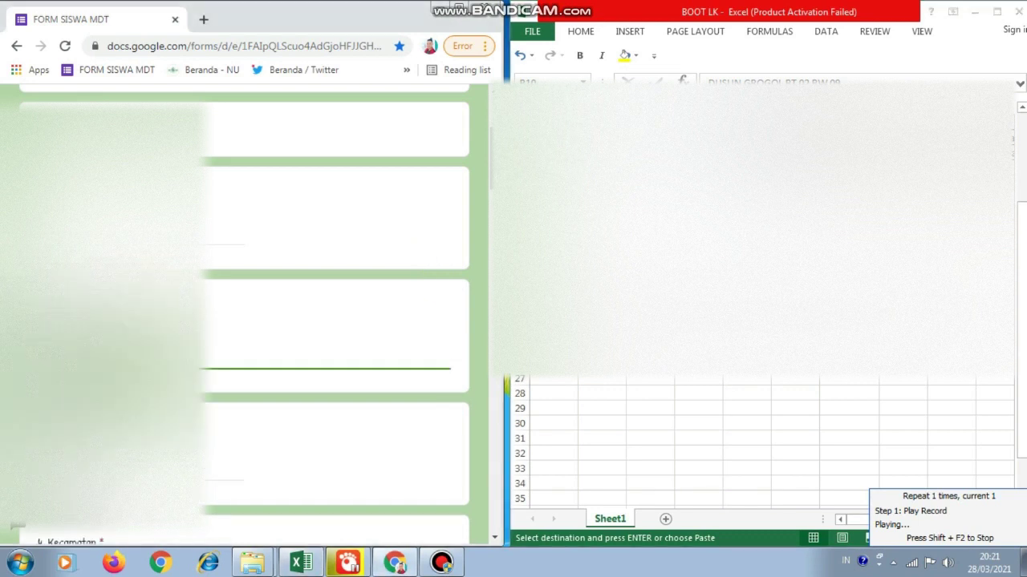
pyautogui.click(205, 395)
pyautogui.scroll(-1, 344, 305)
pyautogui.scroll(-3, 331, 228)
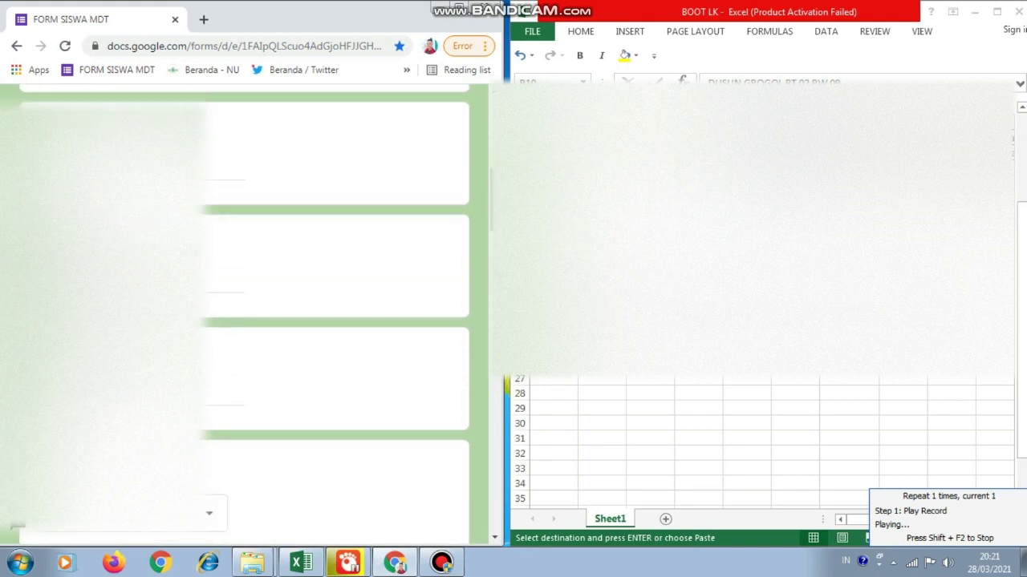
pyautogui.click(650, 123)
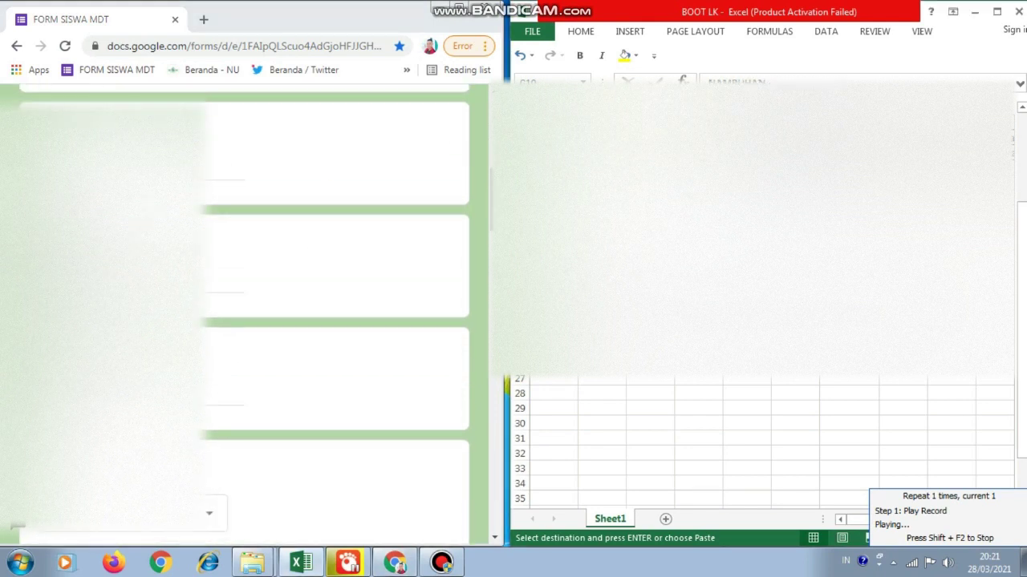
pyautogui.click(136, 284)
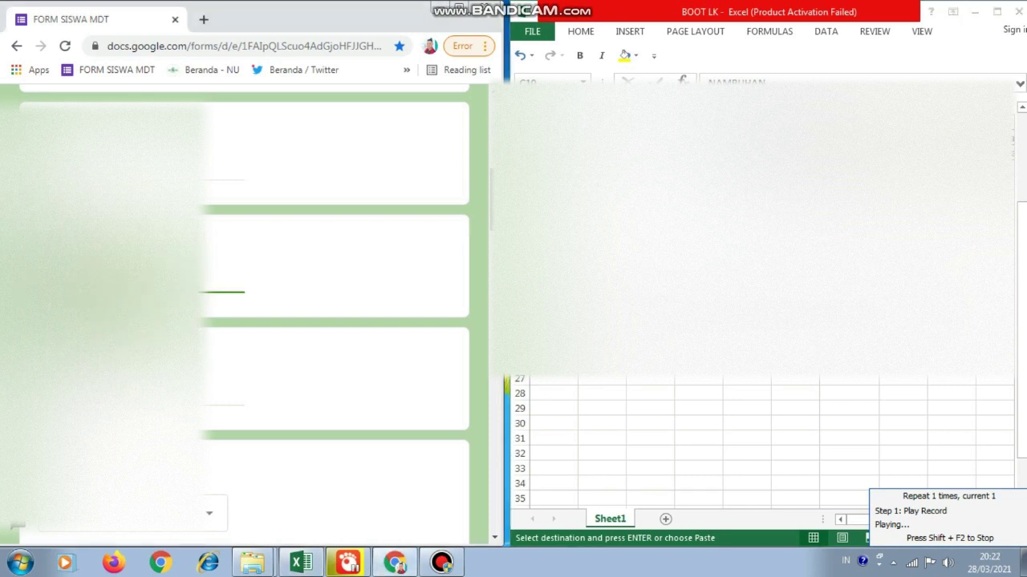
pyautogui.hotkey('shift', 'Tab')
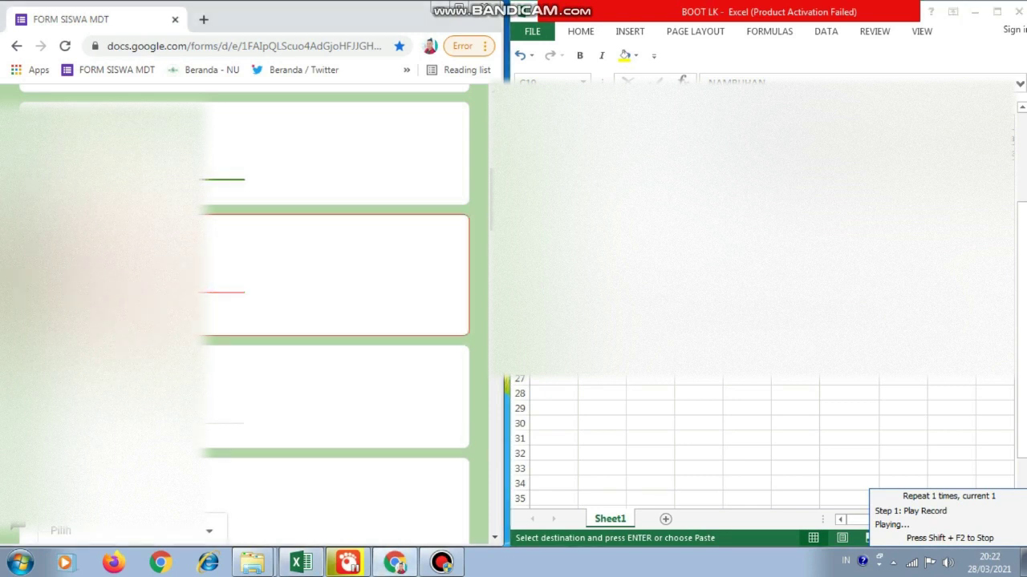
pyautogui.click(211, 287)
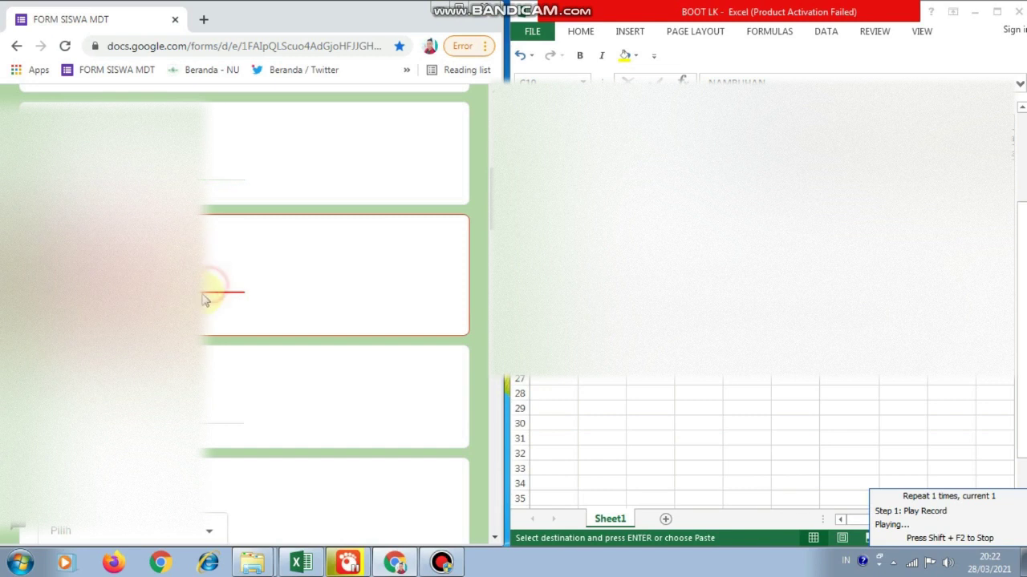
pyautogui.hotkey('alt', 'Tab')
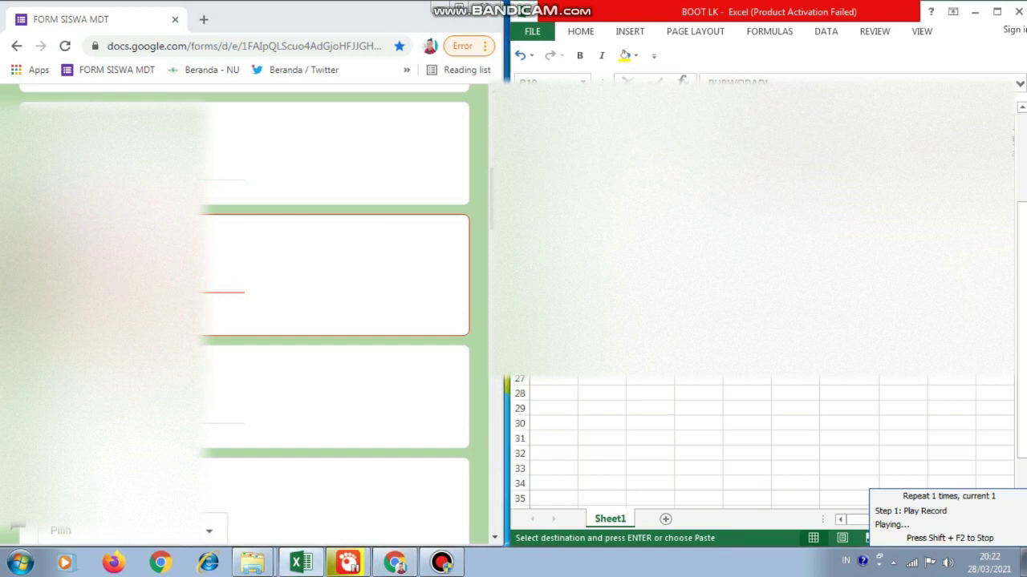
# Copy PURWODADI from cell D10 and GROBOGAN from cell E10 into their two consecutive form answers.
pyautogui.click(206, 292)
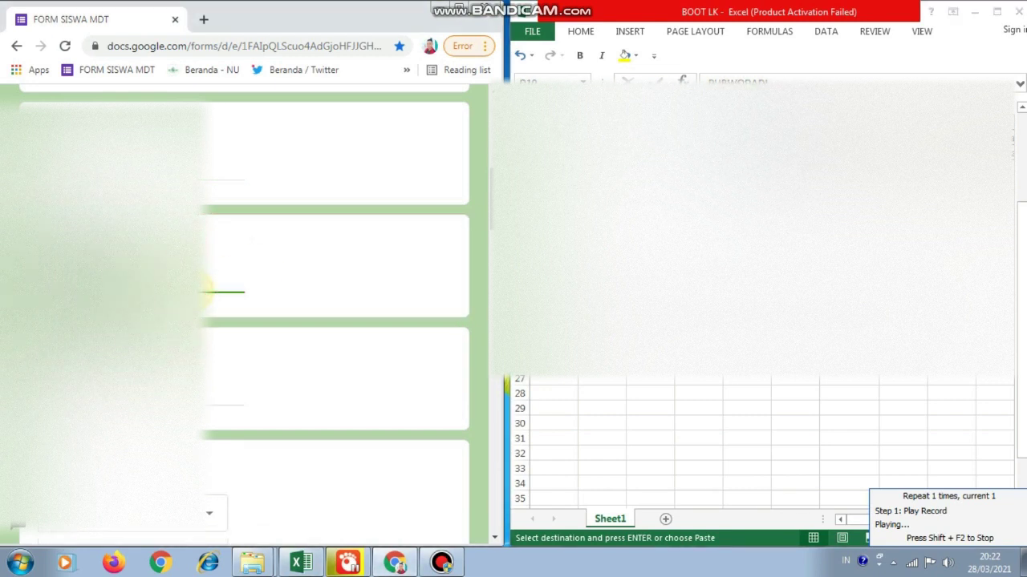
pyautogui.click(223, 358)
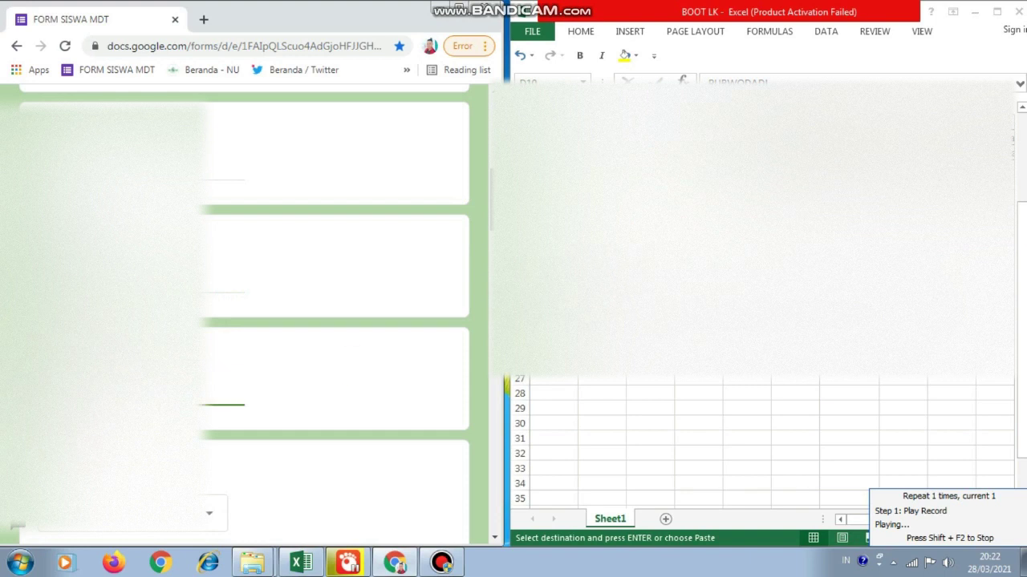
pyautogui.hotkey('alt', 'Tab')
pyautogui.press('F2')
pyautogui.press('Return')
pyautogui.hotkey('ctrl', 'c')
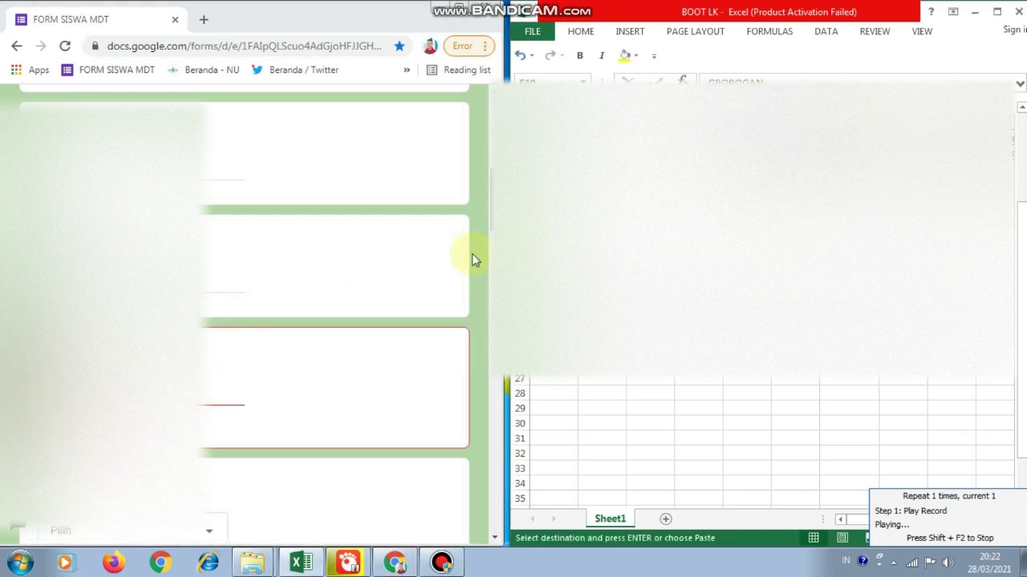
pyautogui.hotkey('alt', 'Tab')
pyautogui.hotkey('ctrl', 'v')
# Choose an option in the form's dropdown question directly below the GROBOGAN answer.
pyautogui.click(246, 441)
pyautogui.scroll(-4, 245, 441)
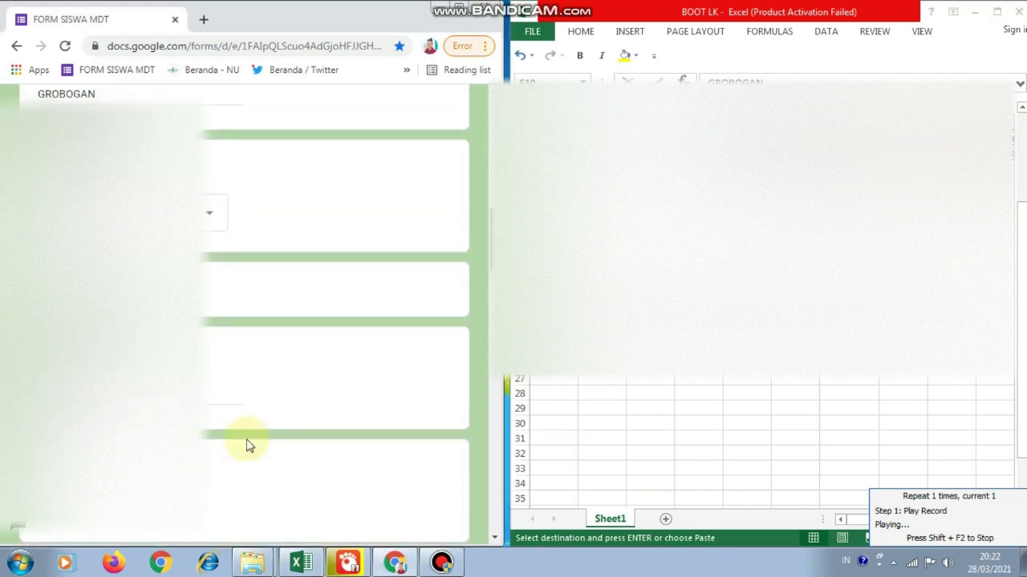
pyautogui.click(216, 211)
pyautogui.click(120, 287)
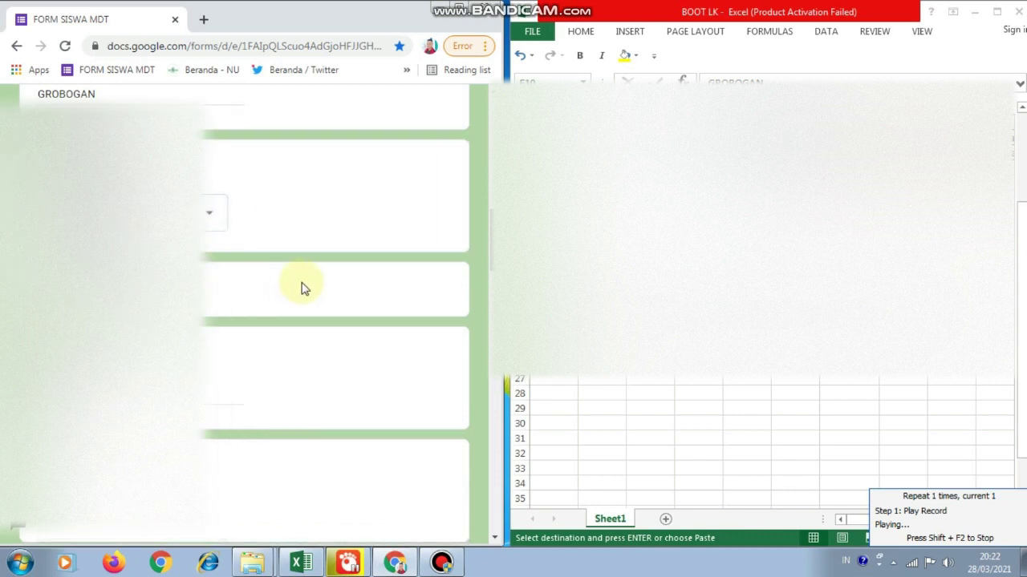
# Copy the student's full name from cell F10 into the form answer just above the NIK question.
pyautogui.scroll(-2, 293, 287)
pyautogui.click(109, 243)
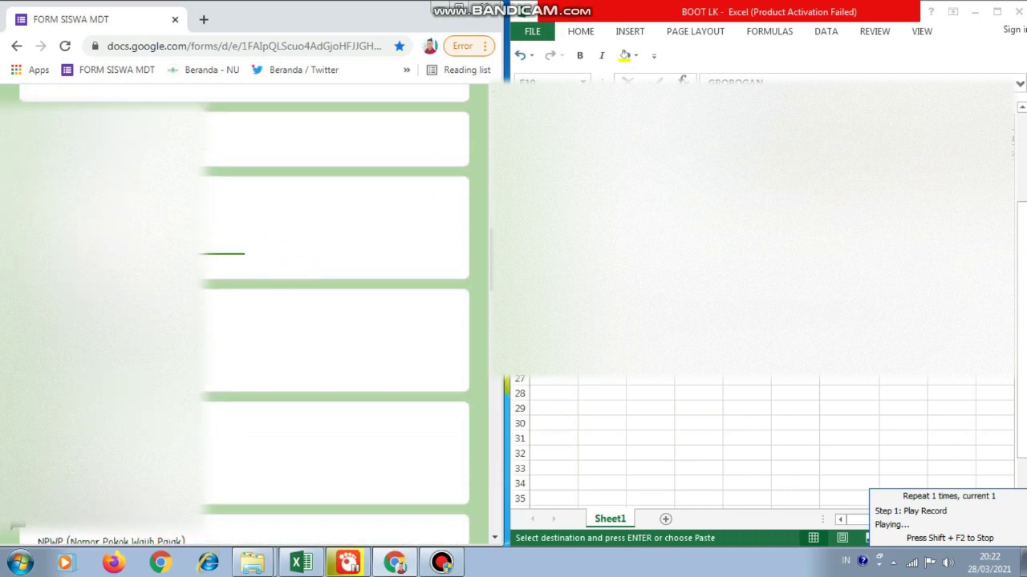
pyautogui.click(745, 122)
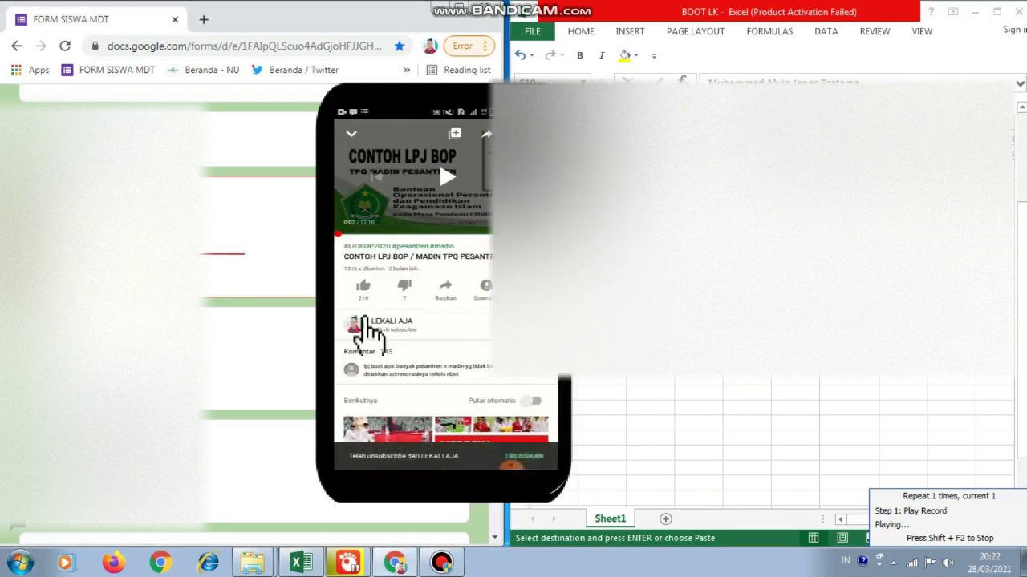
pyautogui.hotkey('ctrl', 'v')
# Copy the student's national ID number from cell G10 into the form's NIK (Nomor Induk Kependudukan) answer.
pyautogui.click(225, 323)
pyautogui.scroll(-2, 225, 323)
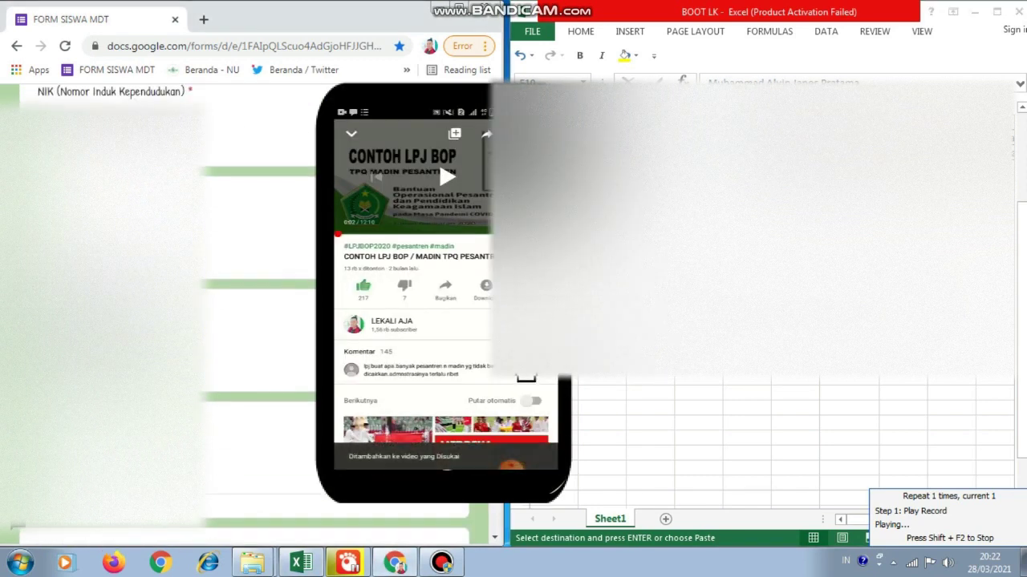
pyautogui.click(794, 123)
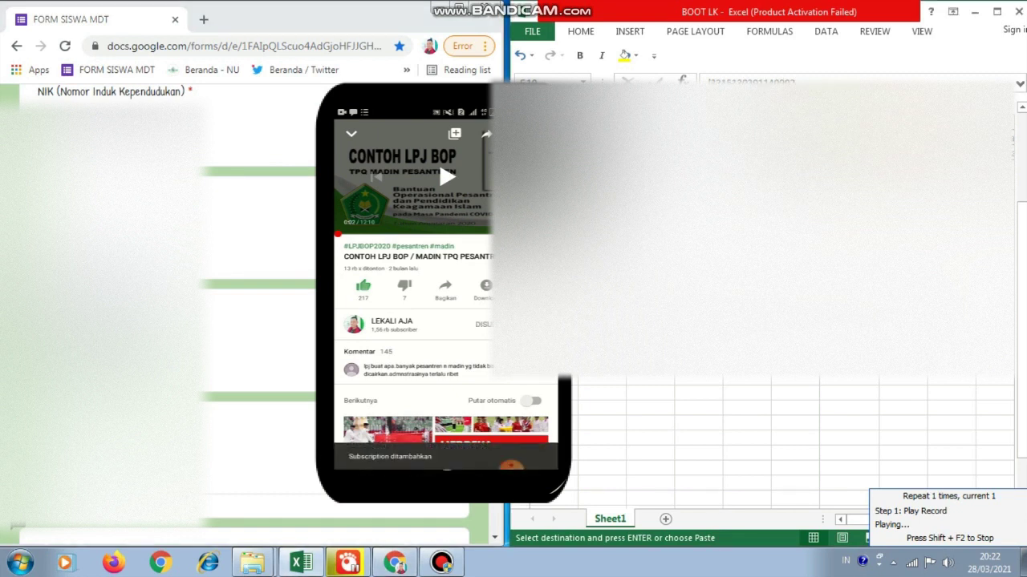
pyautogui.hotkey('alt', 'Tab')
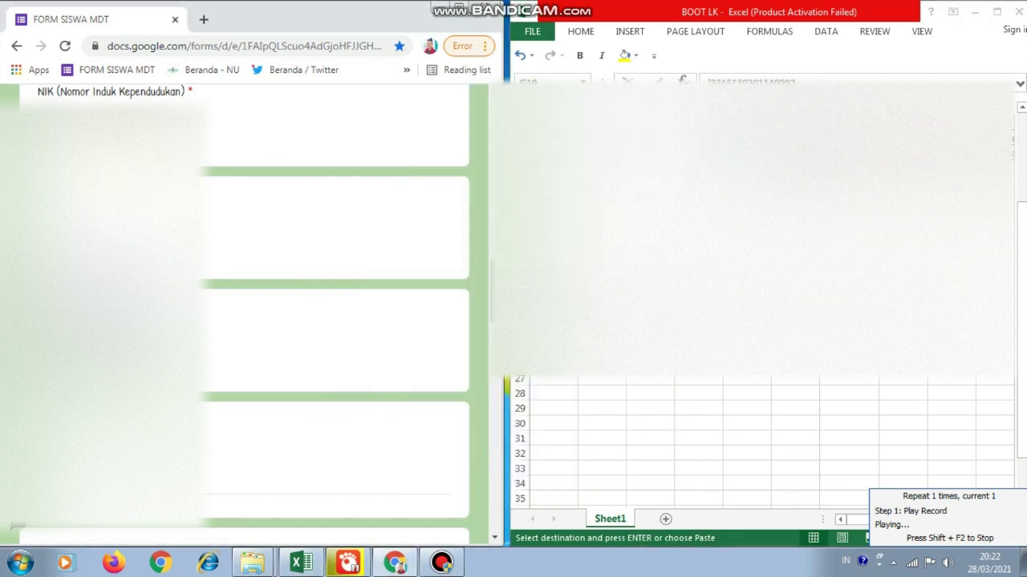
pyautogui.click(332, 233)
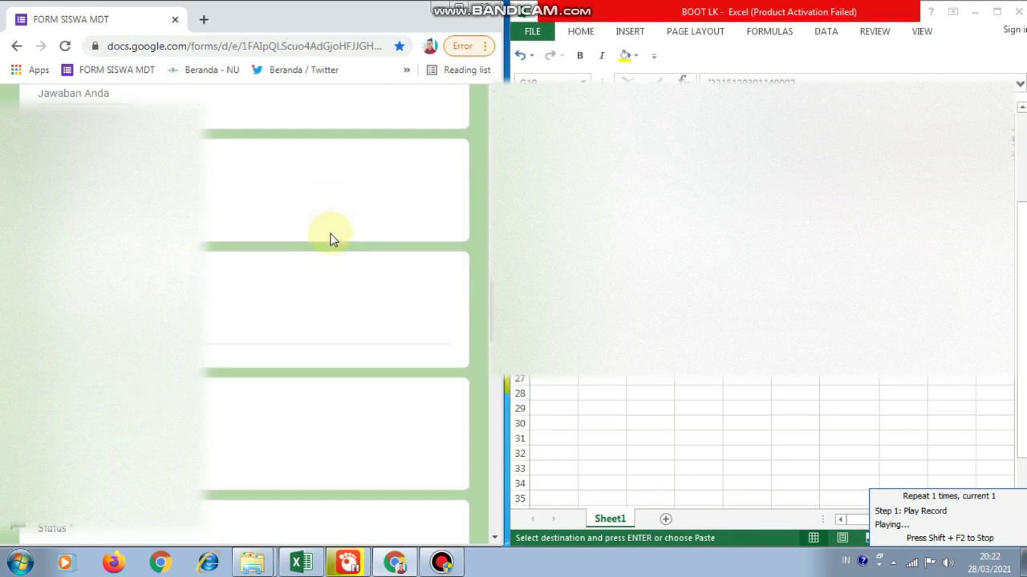
# Copy the student's address from cell H10 into the form's long address answer.
pyautogui.hotkey('alt', 'Tab')
pyautogui.press('Right')
pyautogui.press('Escape')
pyautogui.hotkey('ctrl', 'c')
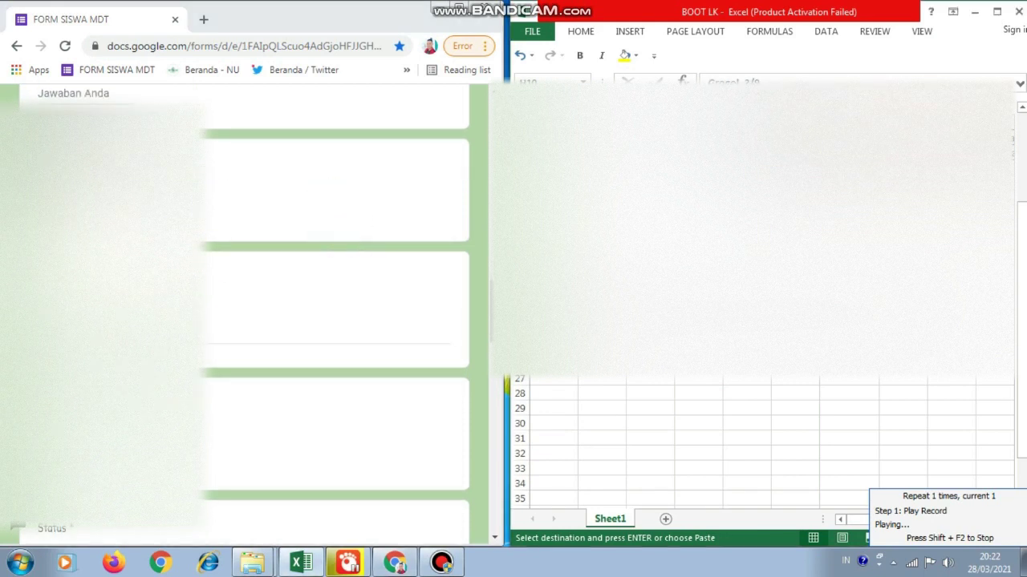
pyautogui.hotkey('alt', 'Tab')
pyautogui.hotkey('ctrl', 'v')
pyautogui.click(301, 403)
pyautogui.scroll(-2, 301, 403)
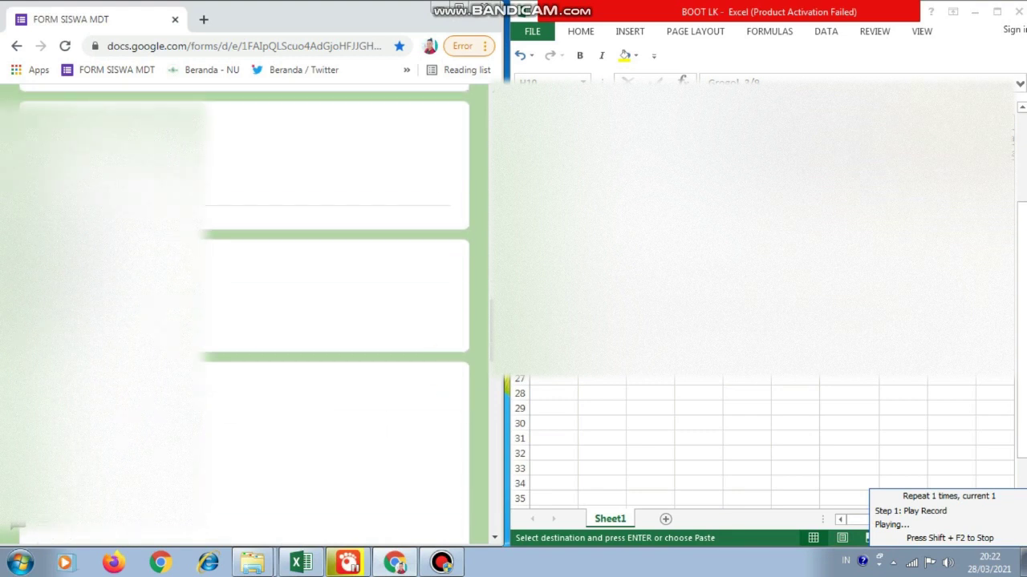
# Copy the father's name from cell I10 into the first parent-name answer below the Nama Sekolah Formal section.
pyautogui.hotkey('alt', 'Tab')
pyautogui.press('Down')
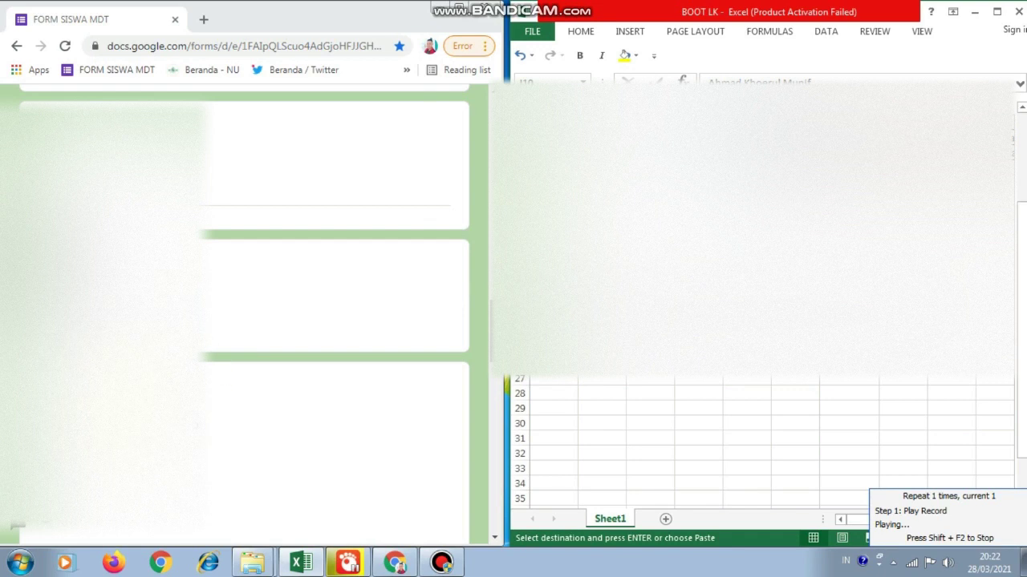
pyautogui.hotkey('alt', 'Tab')
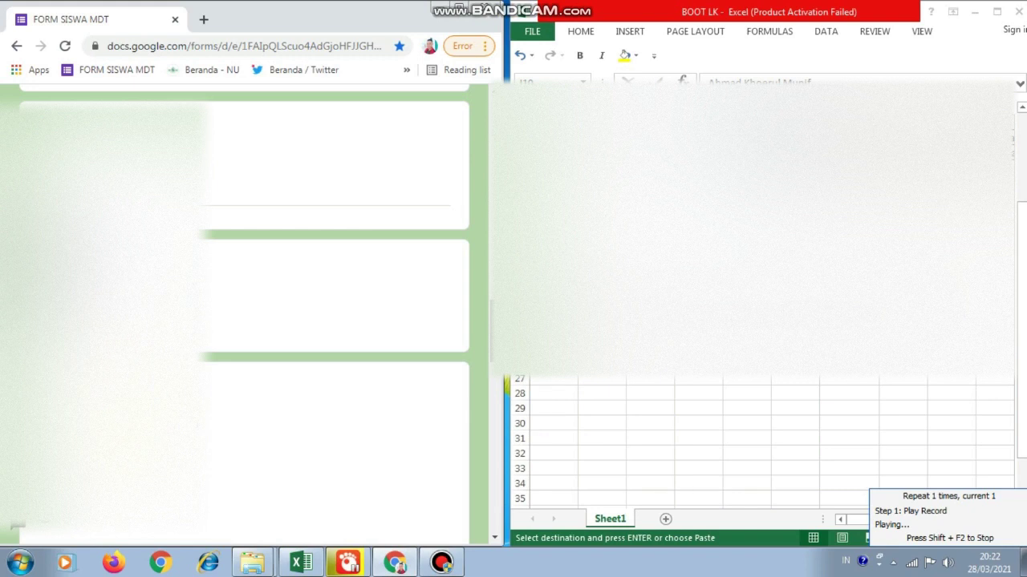
pyautogui.scroll(-2, 243, 314)
pyautogui.scroll(-1, 244, 315)
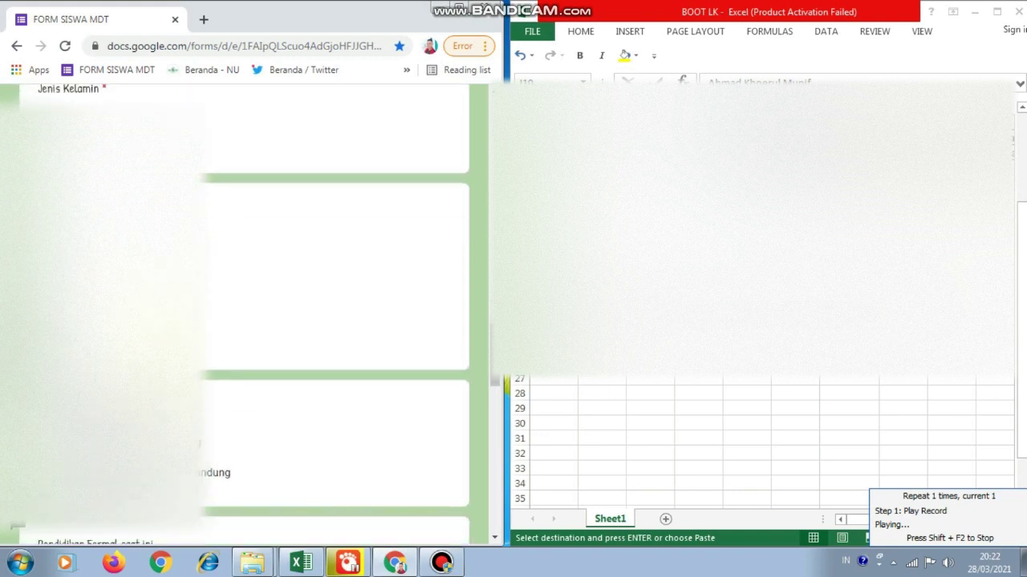
pyautogui.scroll(-3, 244, 314)
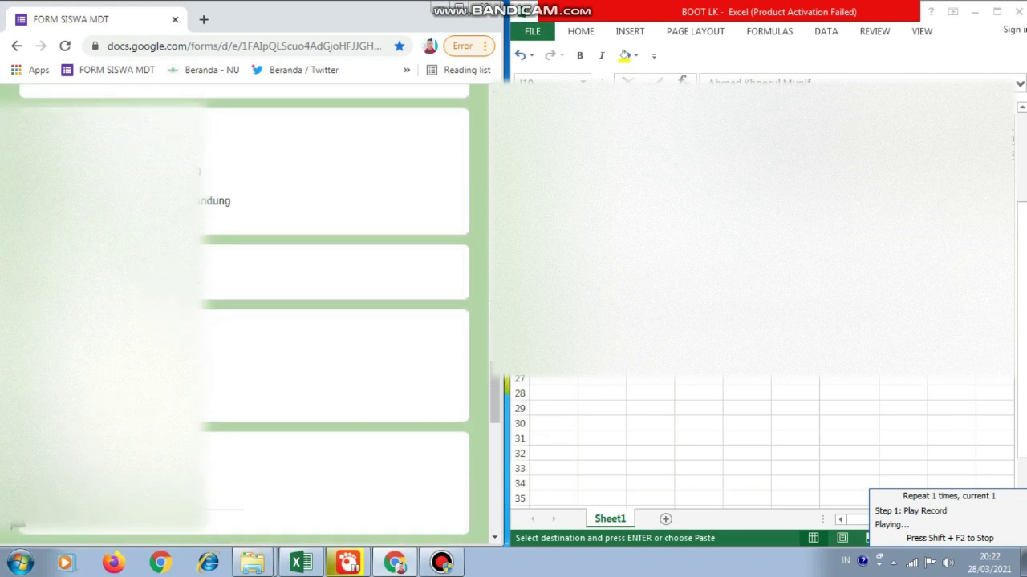
pyautogui.scroll(-3, 244, 315)
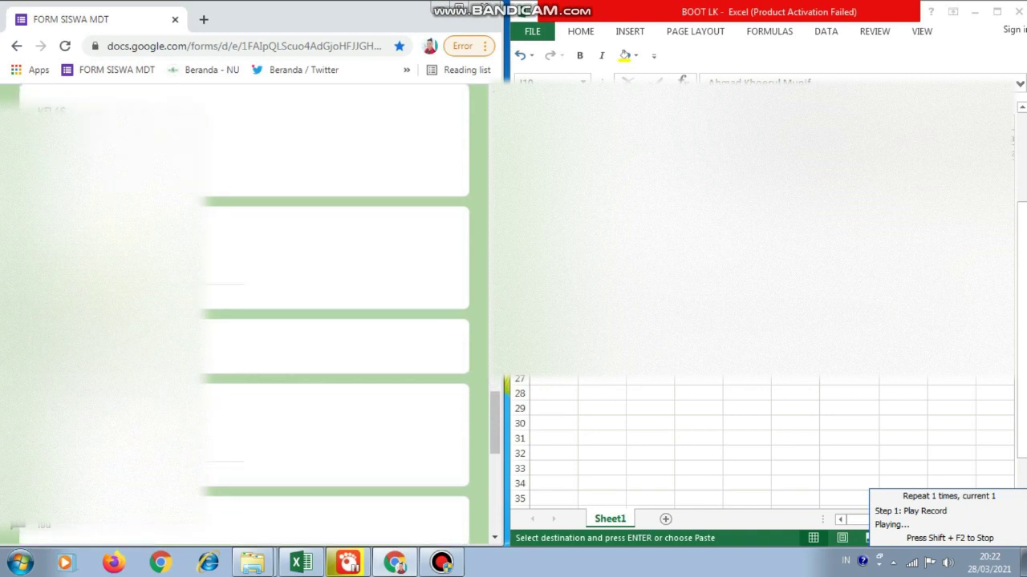
pyautogui.scroll(-2, 244, 315)
pyautogui.click(220, 304)
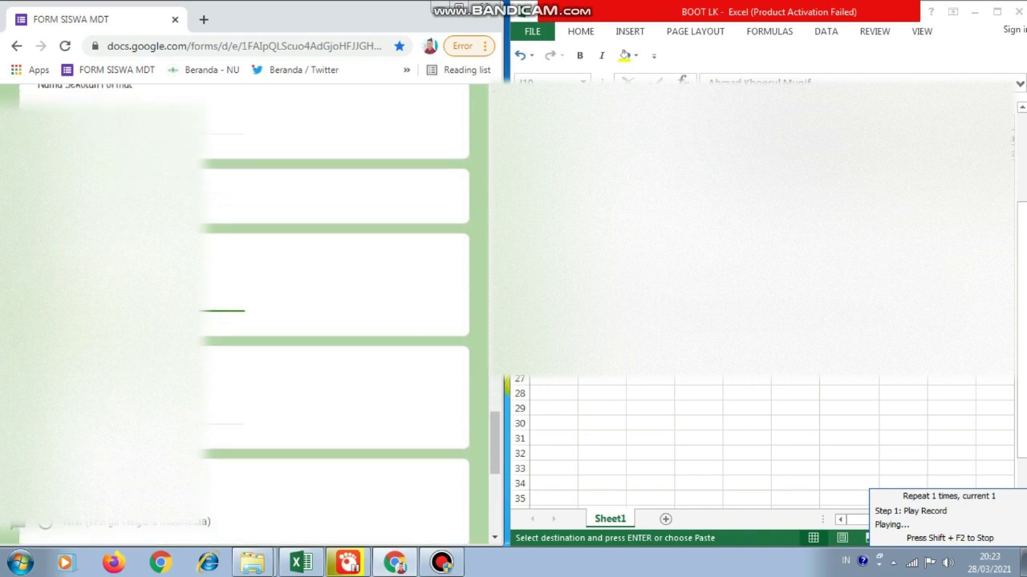
# Copy the mother's name from cell J10 into the form's Ibu answer above the parents' status question.
pyautogui.scroll(-3, 244, 315)
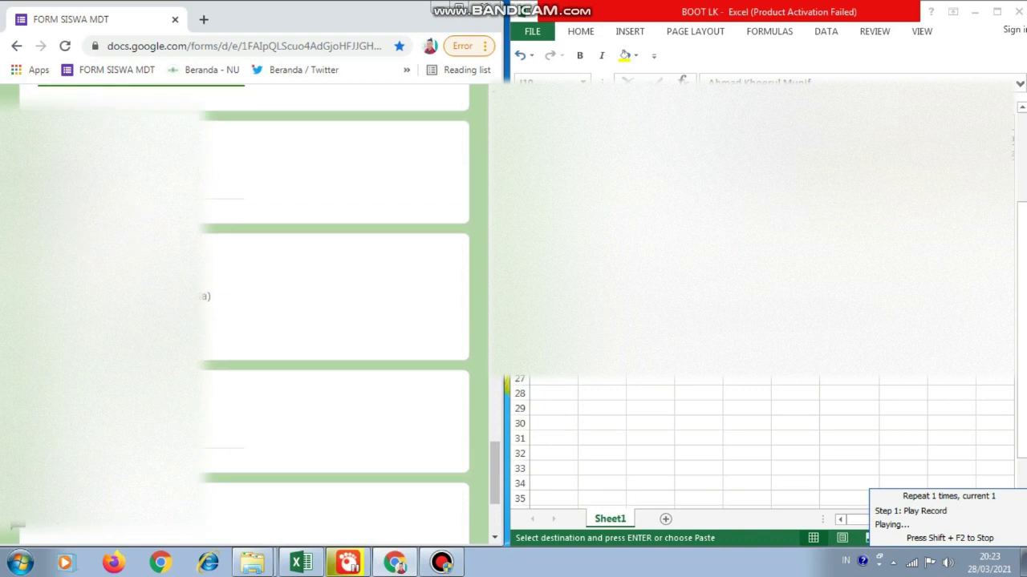
pyautogui.click(1000, 128)
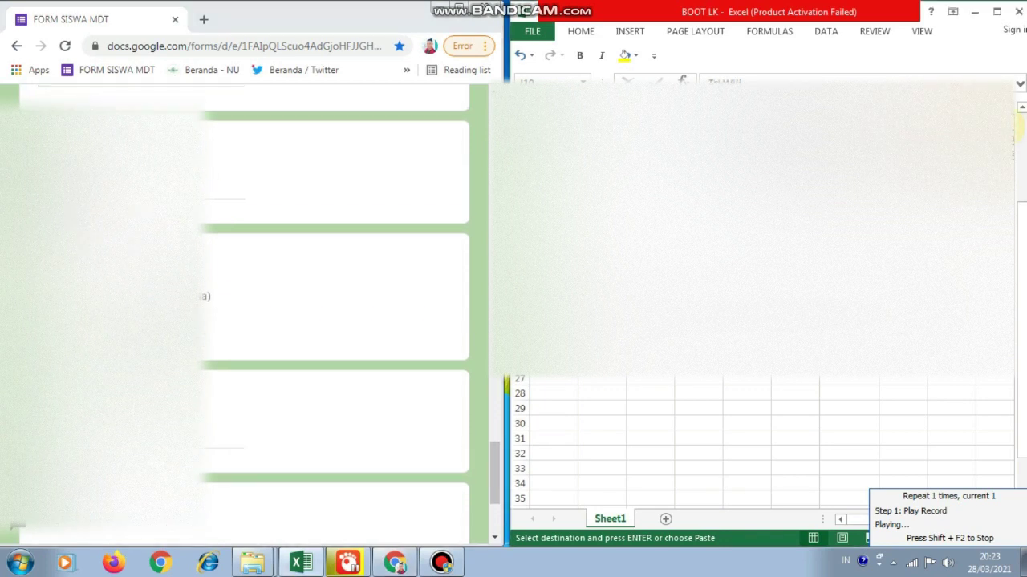
pyautogui.hotkey('alt', 'Tab')
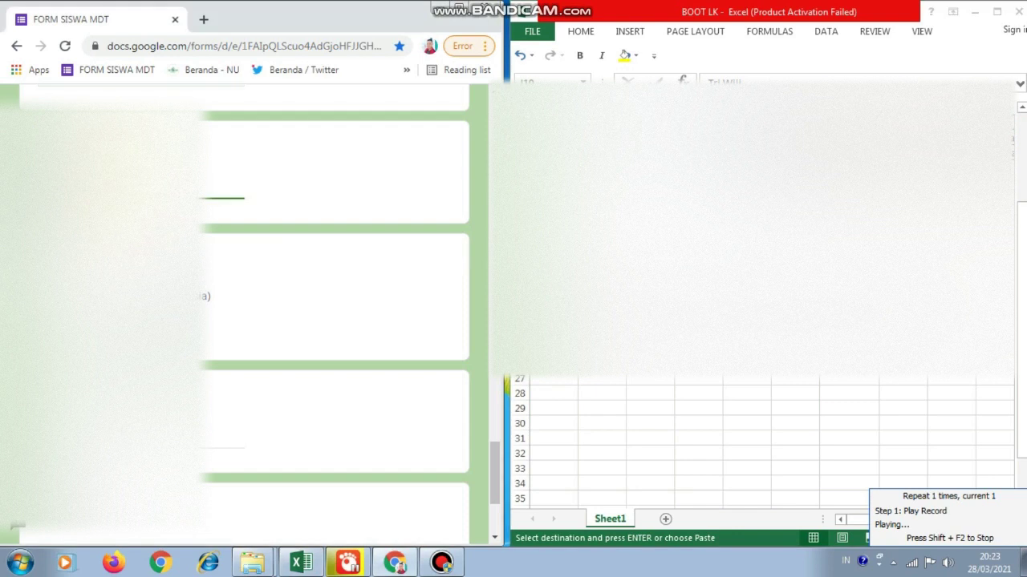
# Submit the filled form at its end and open FORM SISWA MDT again as a blank form.
pyautogui.scroll(-2, 233, 282)
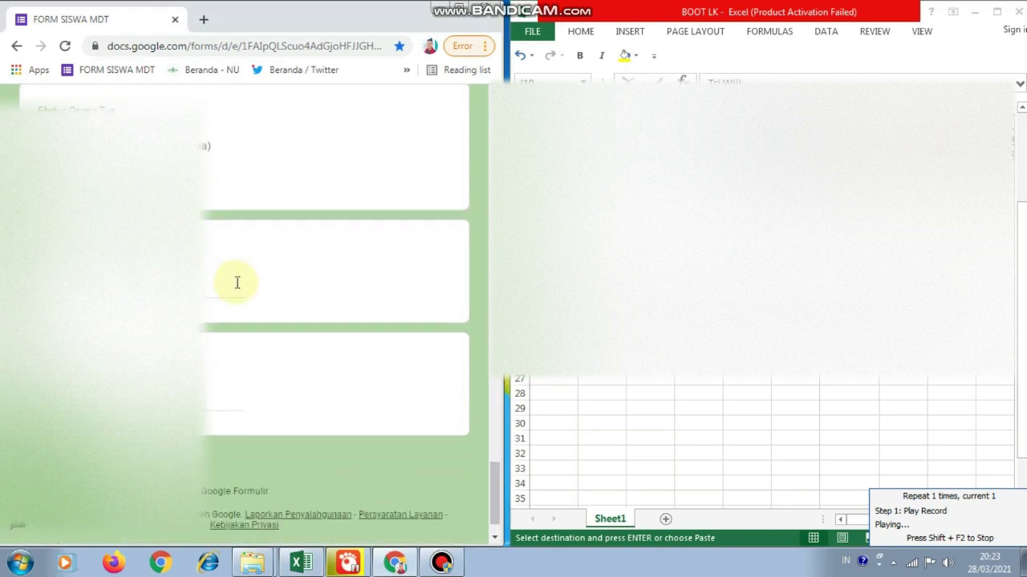
pyautogui.scroll(-1, 237, 283)
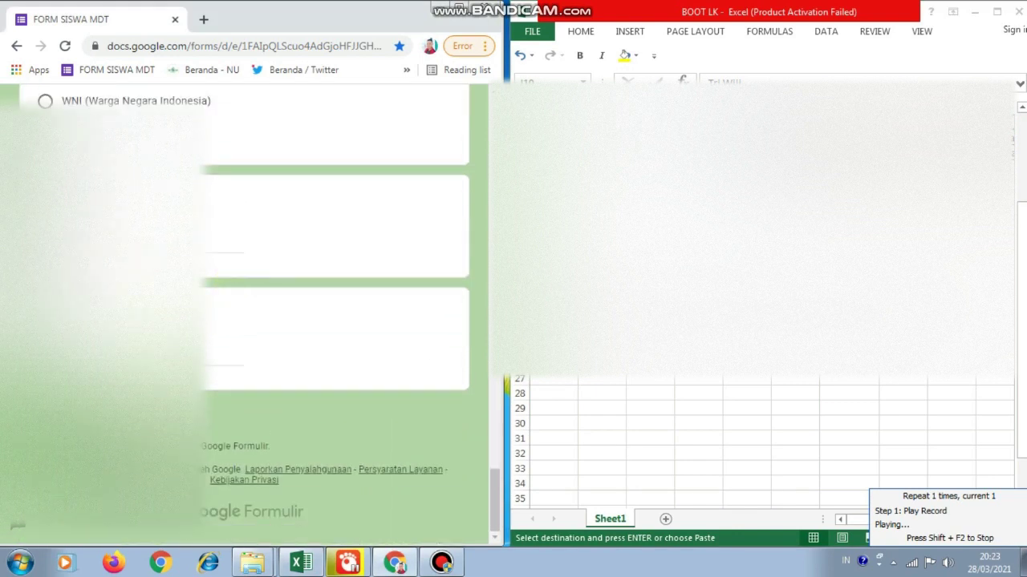
pyautogui.press('Return')
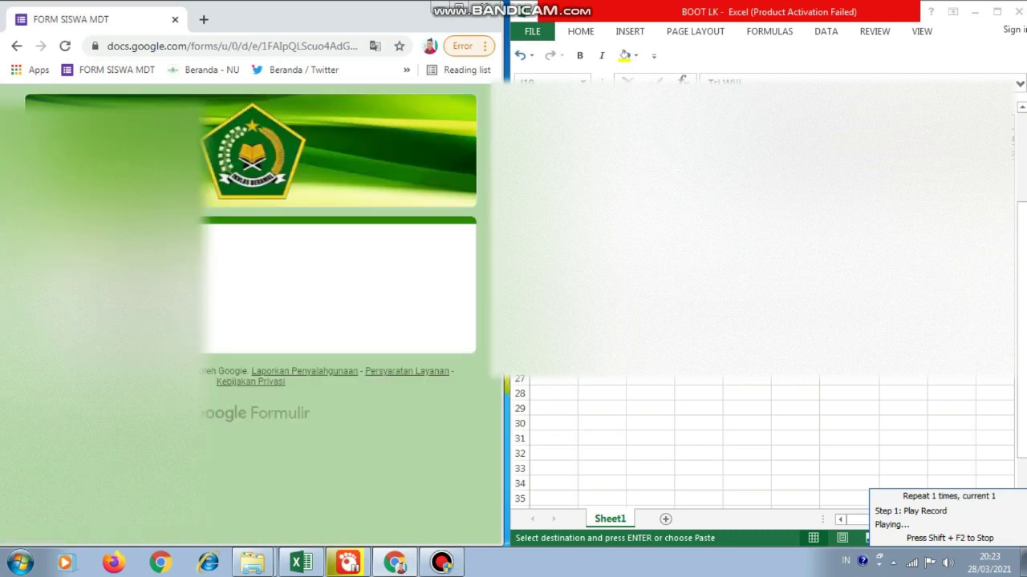
pyautogui.press('Return')
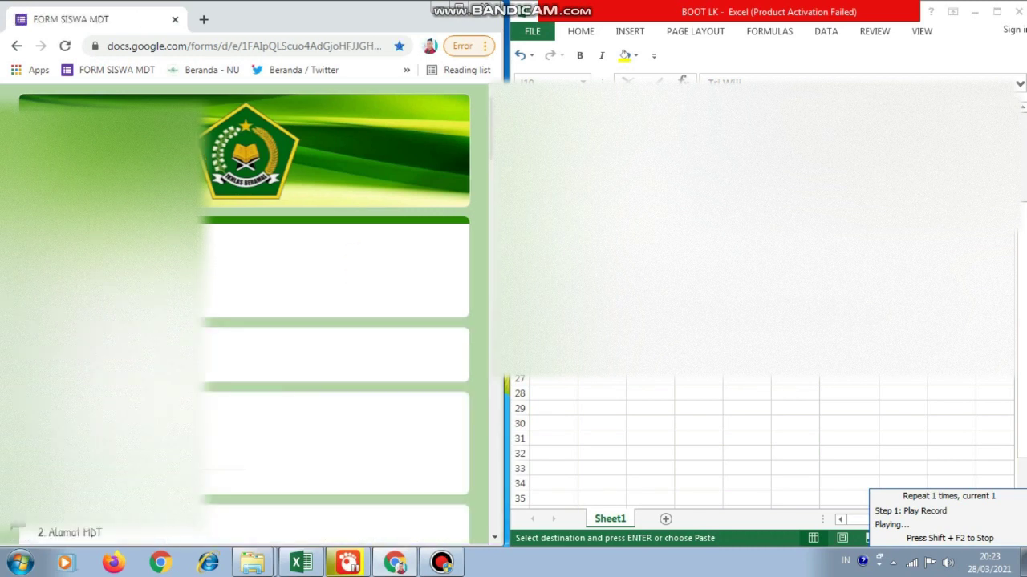
# Delete the entered student's cells A10:J10 from the workbook so the next row moves up.
pyautogui.moveTo(553, 124); pyautogui.dragTo(994, 124)
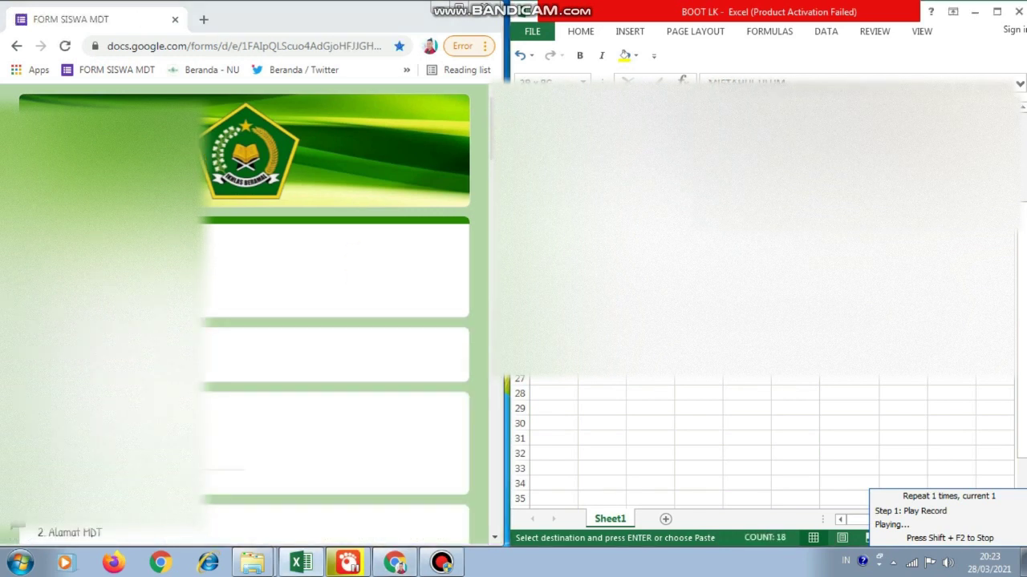
pyautogui.rightClick(996, 123)
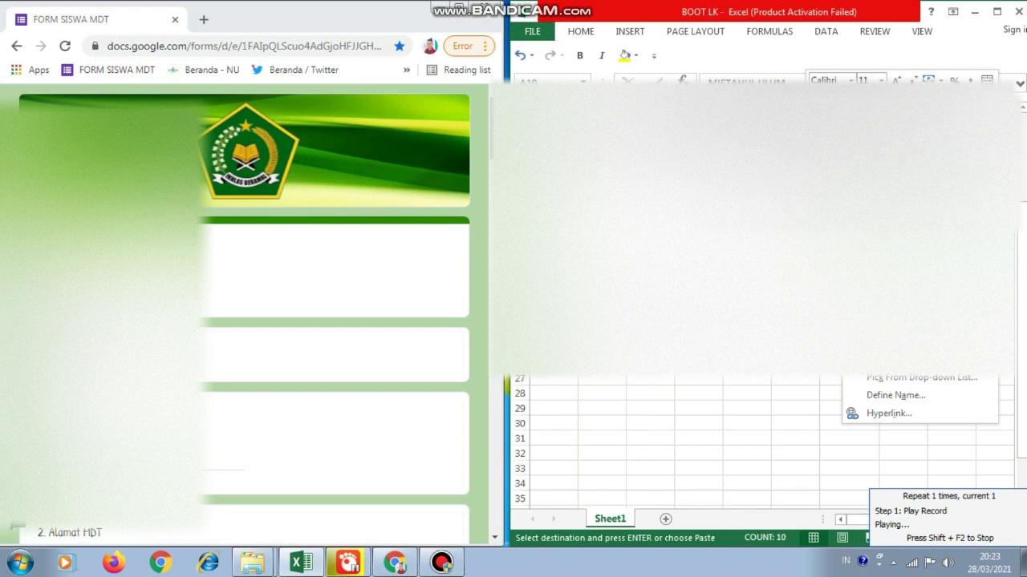
pyautogui.press('d')
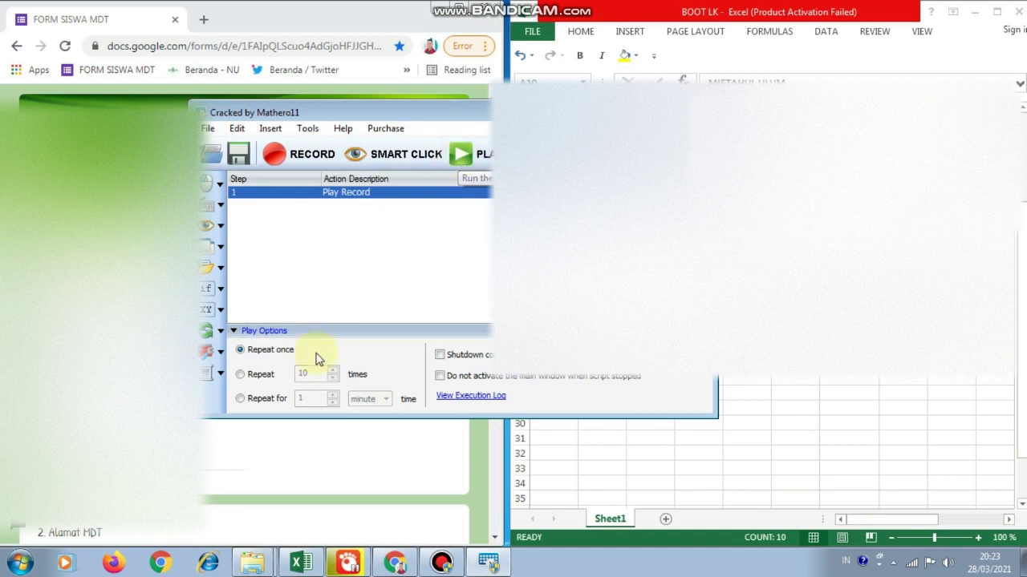
pyautogui.rightClick(574, 201)
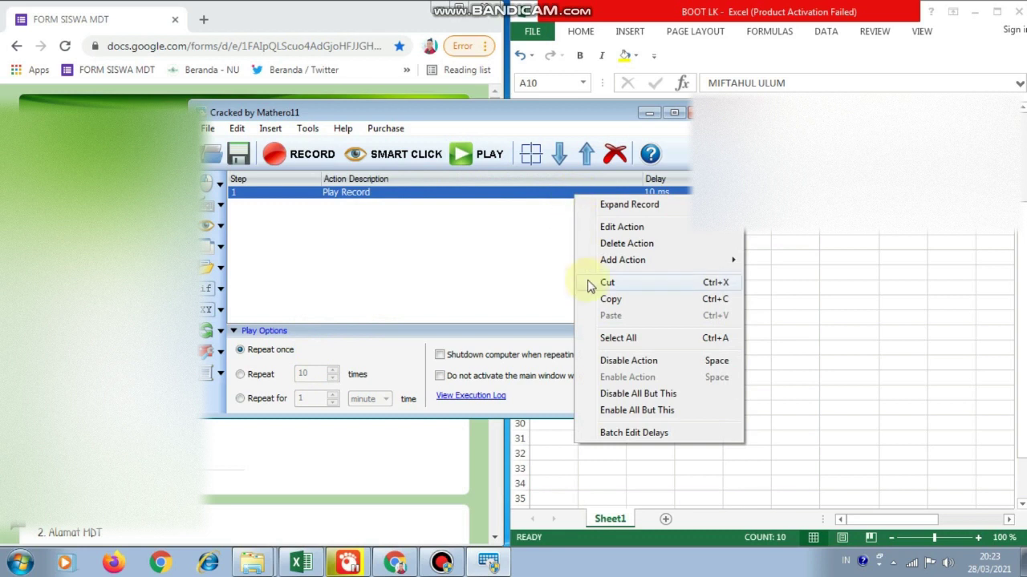
pyautogui.click(647, 232)
pyautogui.click(563, 276)
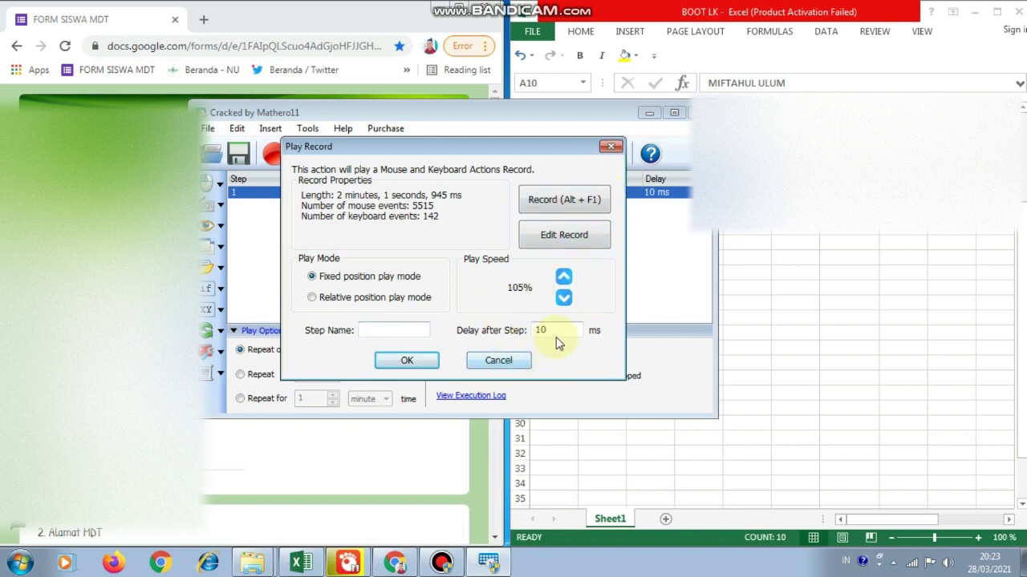
pyautogui.click(509, 360)
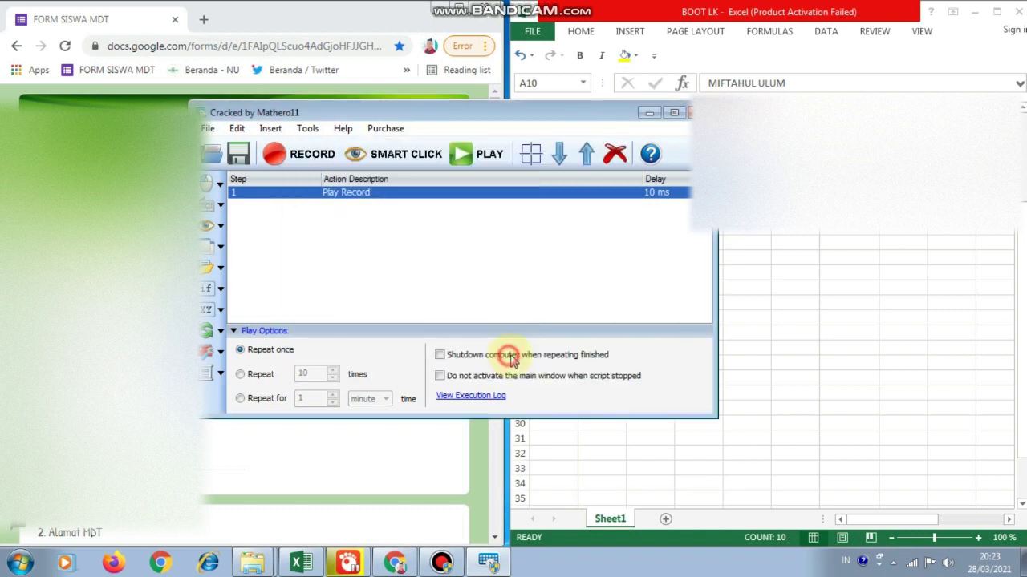
# Try the option to repeat the script 10 times, and switch to repeating it for 1 minute.
pyautogui.click(242, 375)
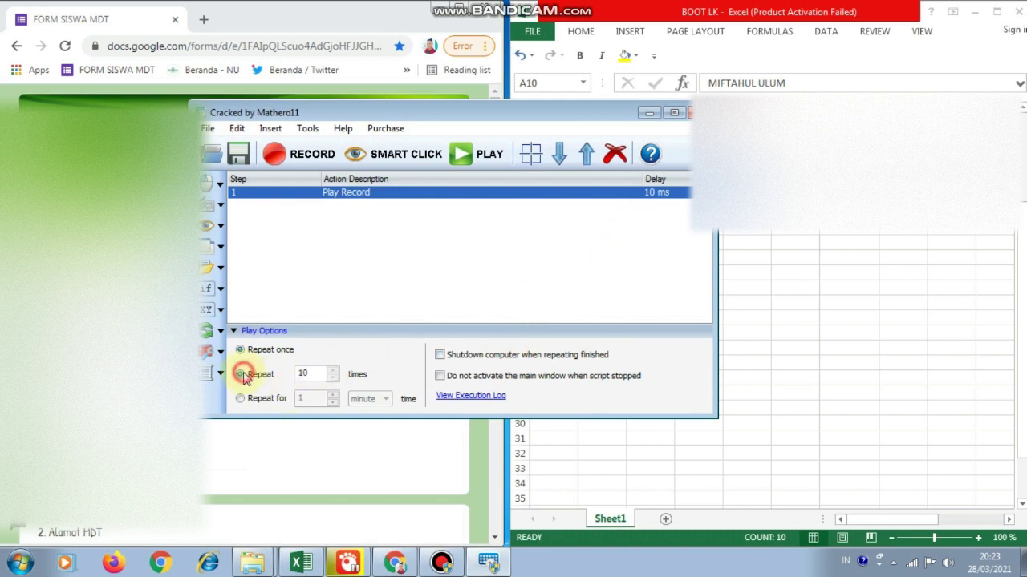
pyautogui.click(313, 375)
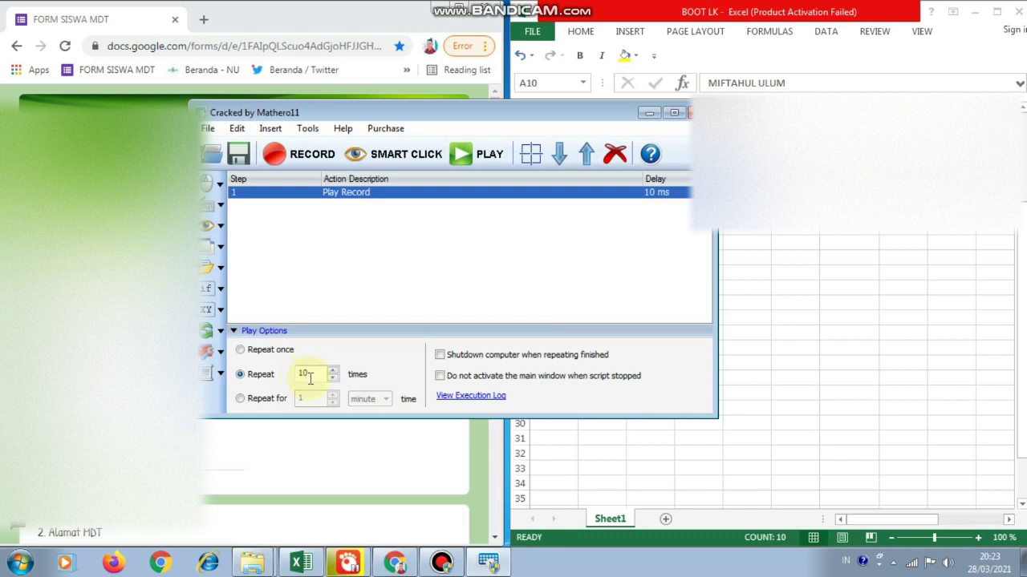
pyautogui.click(240, 399)
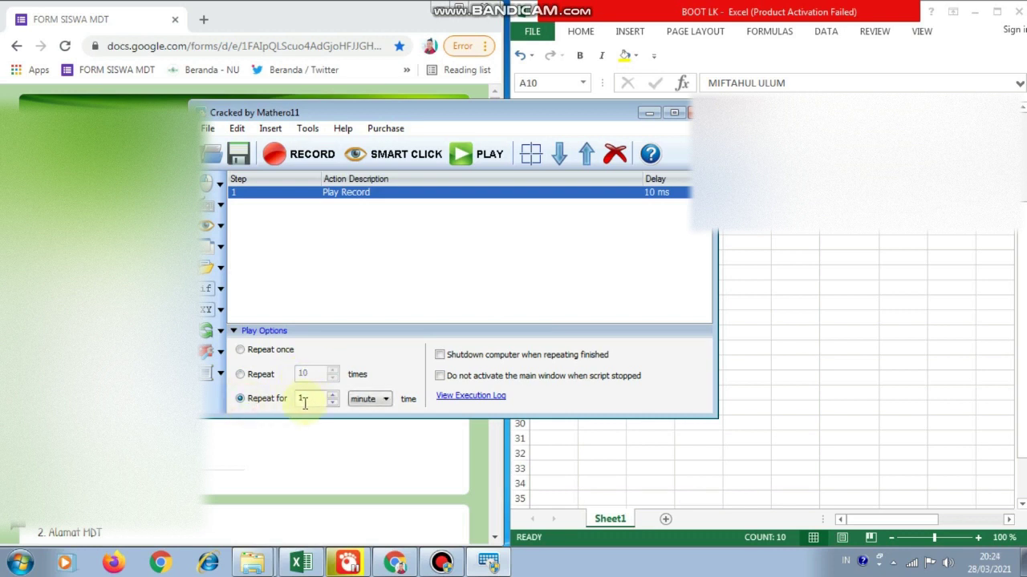
# Set the recorded script to repeat once instead of for a number of times or minutes, and play it.
pyautogui.click(241, 375)
pyautogui.click(241, 353)
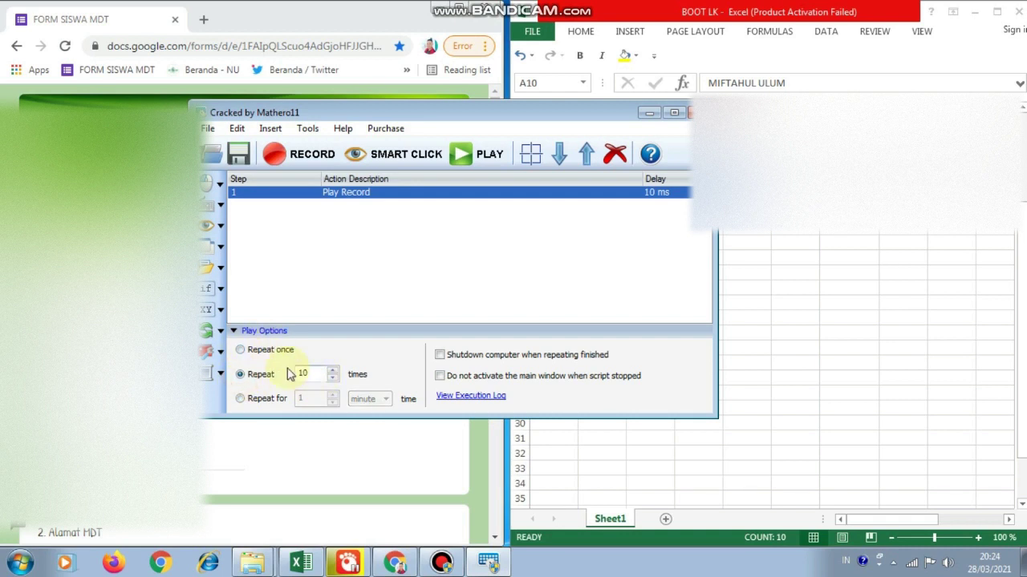
pyautogui.click(239, 351)
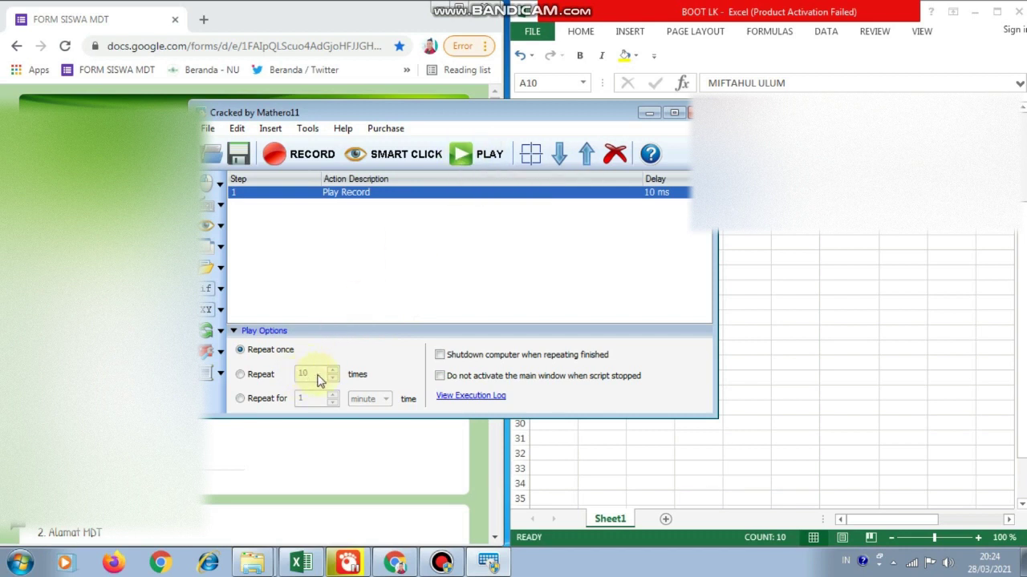
pyautogui.click(462, 157)
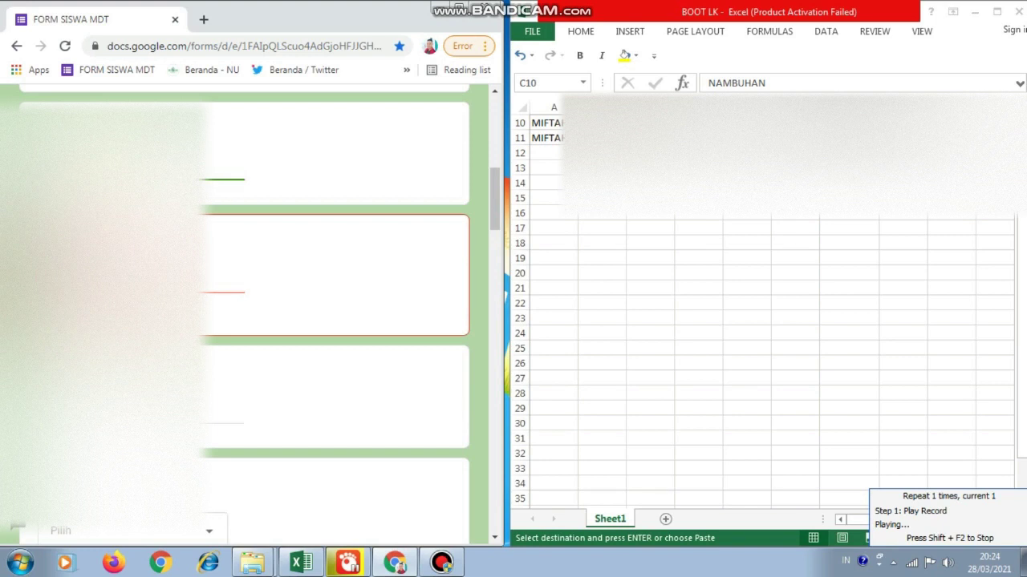
# Copy PURWODADI from cell D10 into the form's answer just below the one for C10.
pyautogui.click(205, 283)
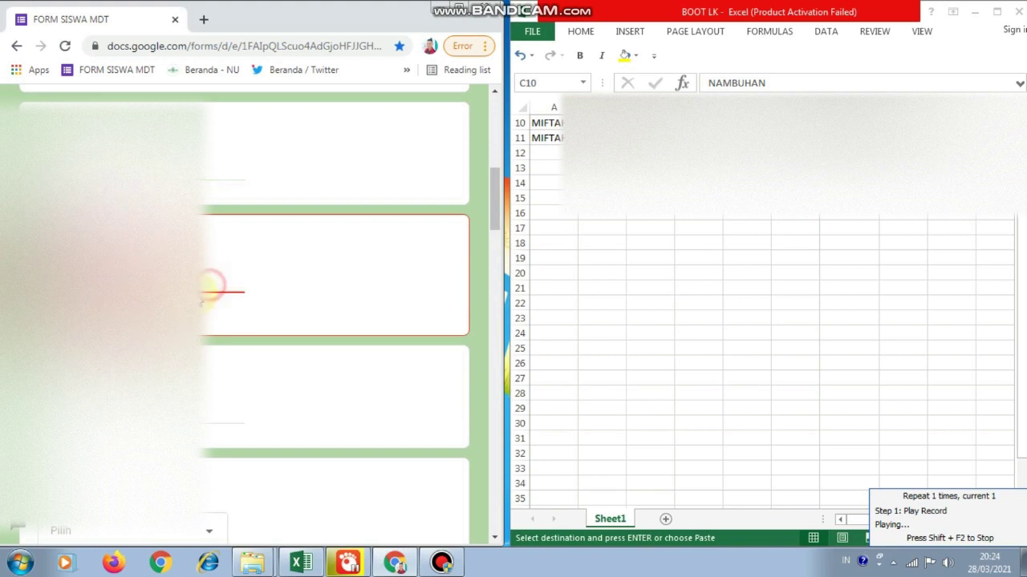
pyautogui.click(696, 123)
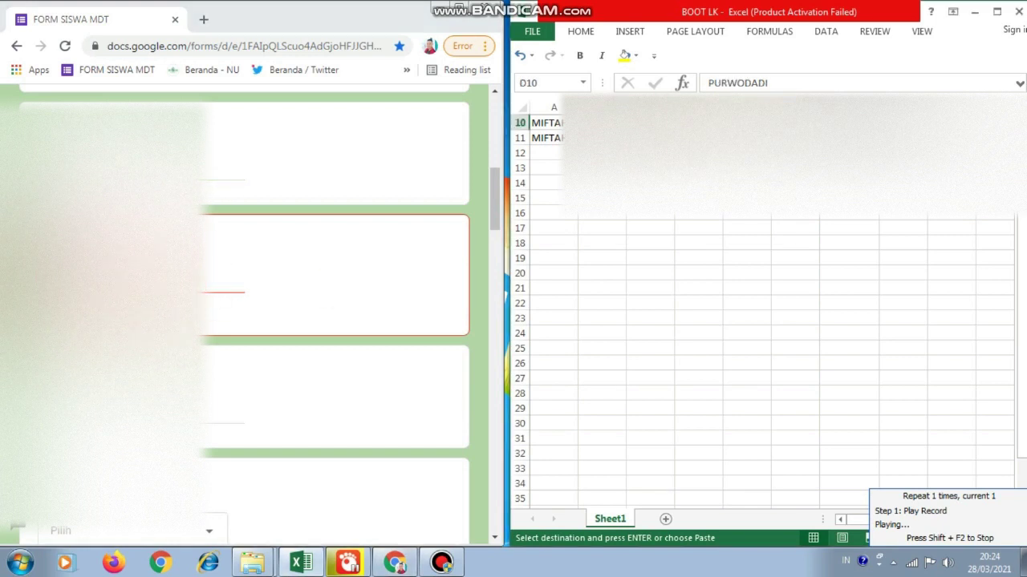
pyautogui.click(195, 287)
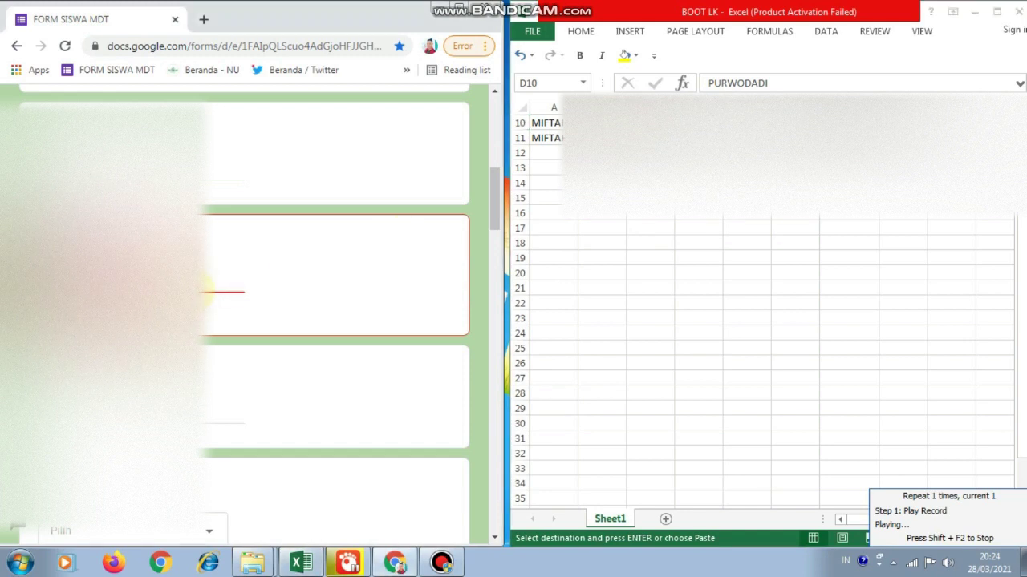
pyautogui.hotkey('ctrl', 'v')
pyautogui.click(225, 365)
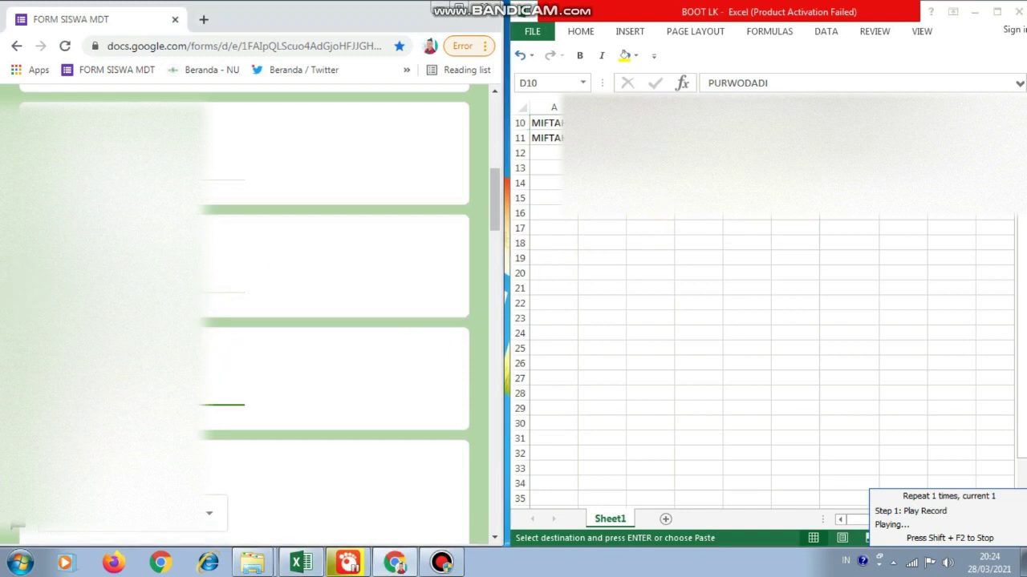
# Copy GROBOGAN from cell E10 into the form's following address answer and choose an option in the dropdown question below it.
pyautogui.doubleClick(696, 123)
pyautogui.press('Tab')
pyautogui.hotkey('ctrl', 'c')
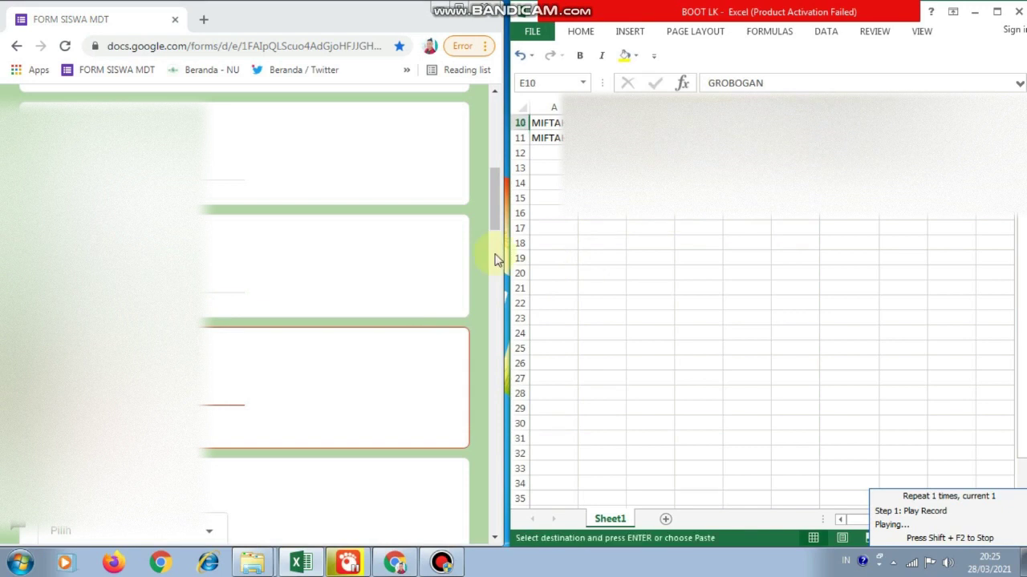
pyautogui.hotkey('alt', 'Tab')
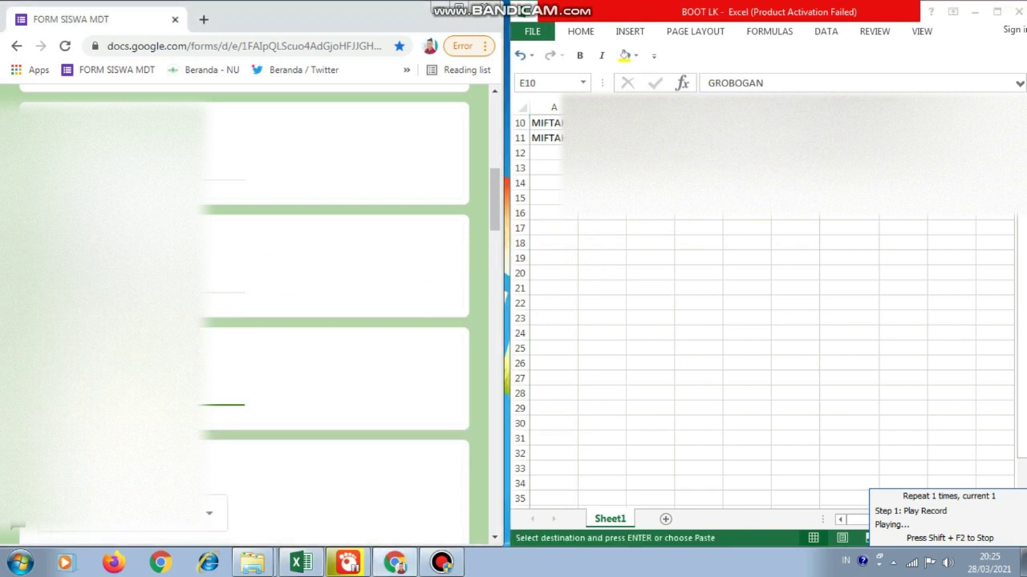
pyautogui.scroll(-1, 247, 446)
pyautogui.scroll(-3, 246, 446)
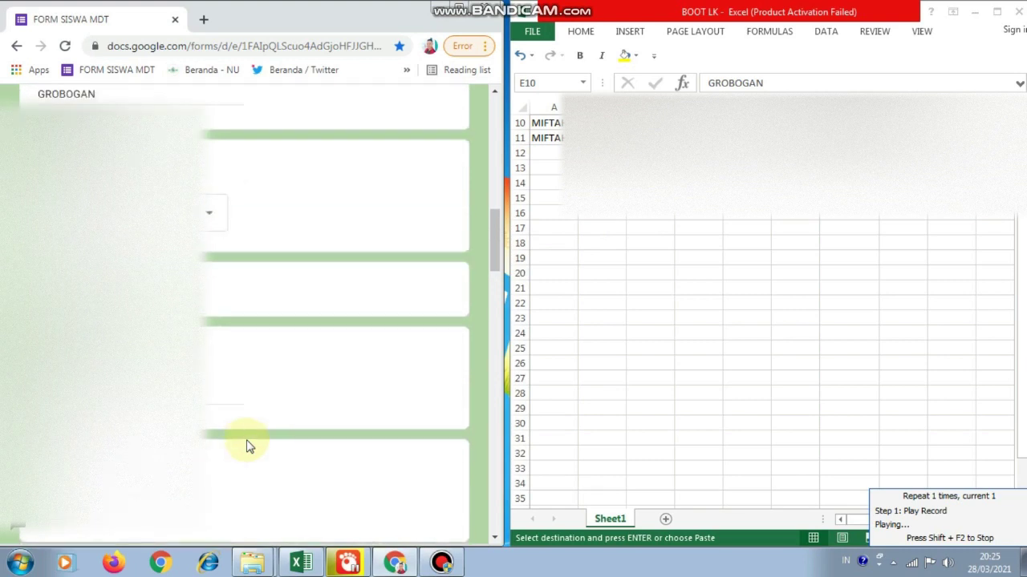
pyautogui.click(215, 212)
pyautogui.click(207, 245)
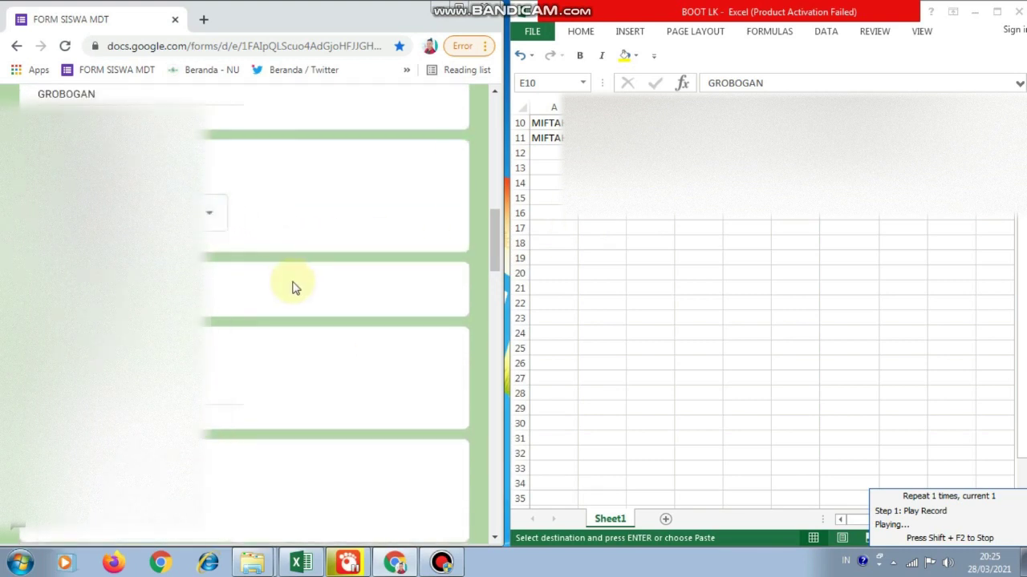
# Copy the student's name from cell F10 into the form's student name answer.
pyautogui.scroll(-2, 293, 287)
pyautogui.click(115, 244)
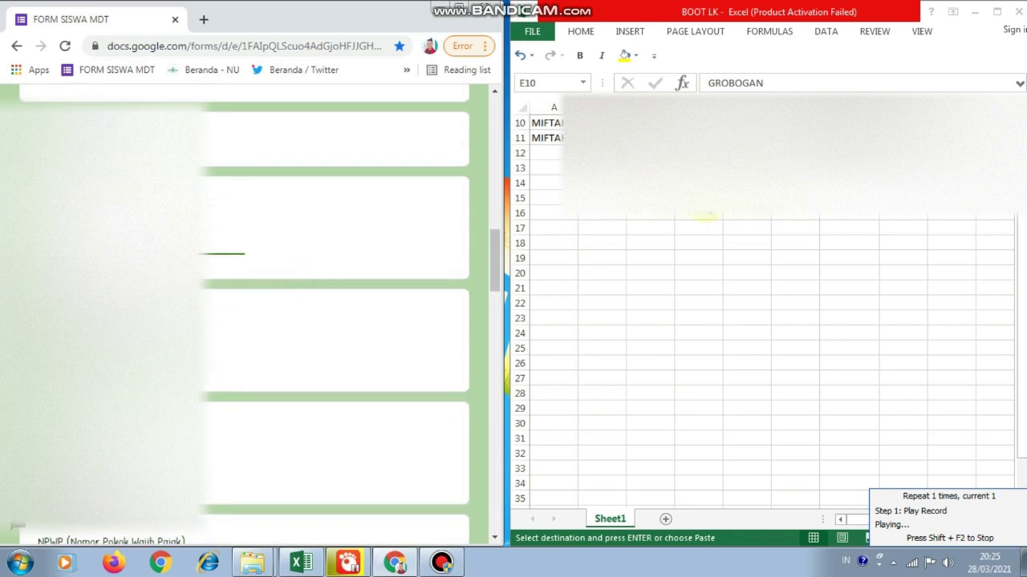
pyautogui.click(795, 122)
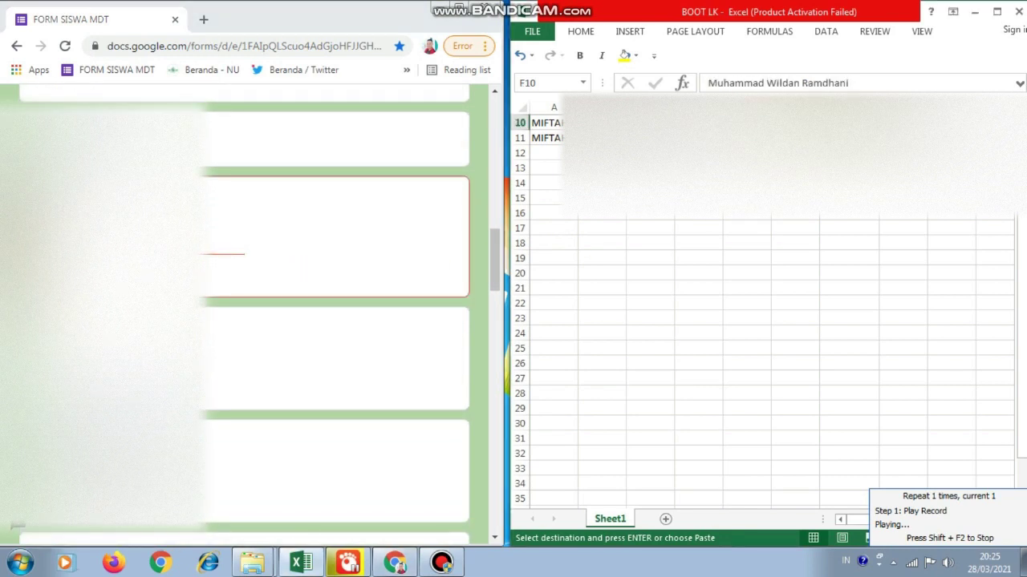
pyautogui.hotkey('alt', 'Tab')
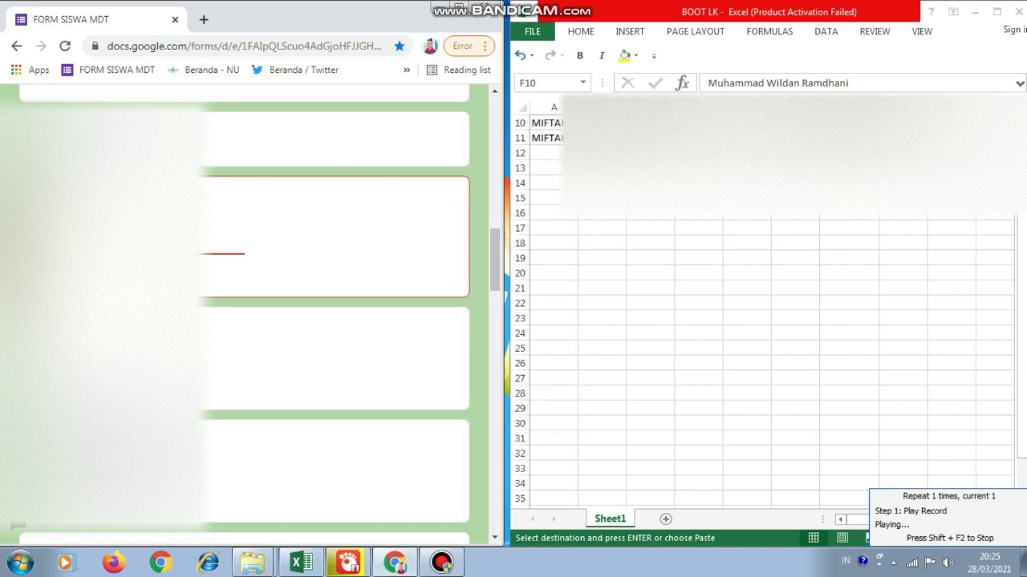
pyautogui.hotkey('ctrl', 'v')
pyautogui.click(222, 320)
# Copy the student's national ID number from cell G10 into the form's NIK (Nomor Induk Kependudukan) answer.
pyautogui.scroll(-4, 217, 317)
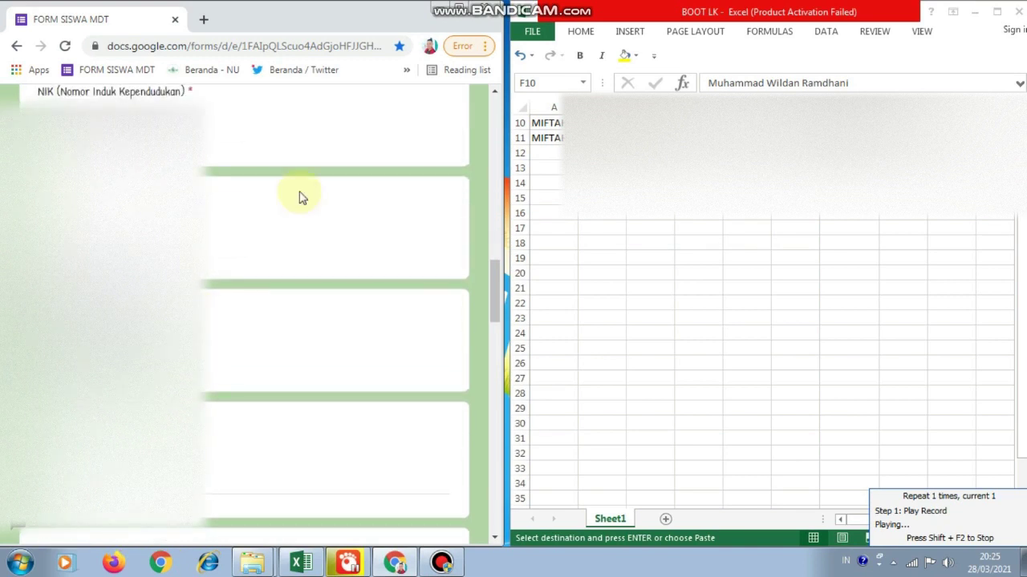
pyautogui.hotkey('alt', 'Tab')
pyautogui.press('Right')
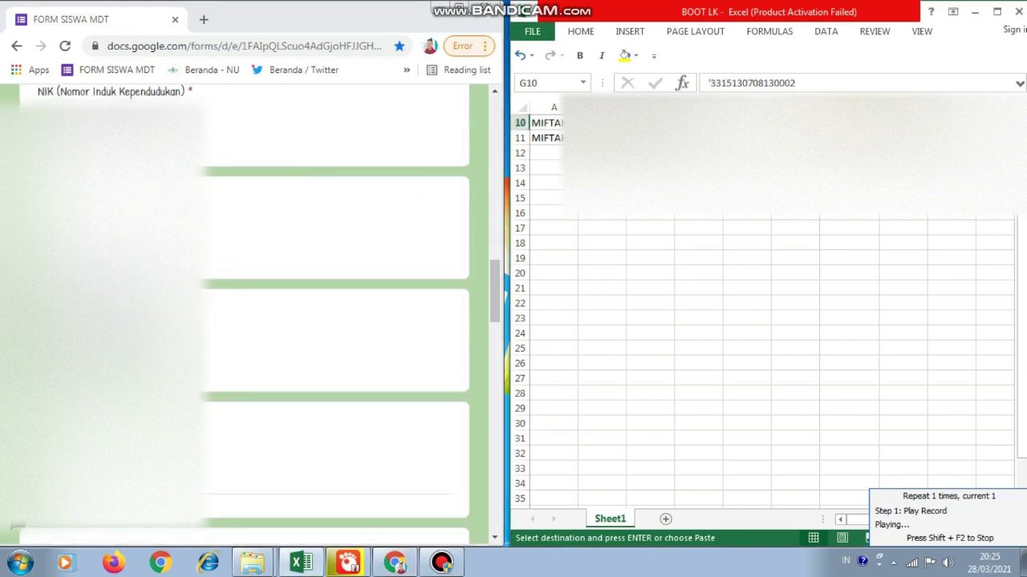
pyautogui.hotkey('alt', 'Tab')
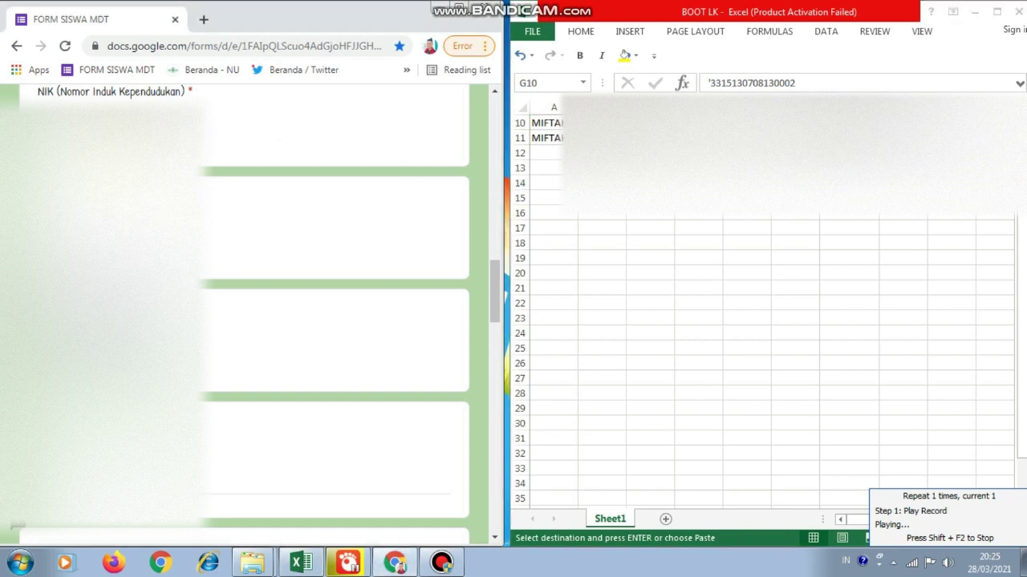
pyautogui.click(332, 228)
# Copy the student's address from cell H10 into the form's address answer above the Status question.
pyautogui.scroll(-1, 332, 232)
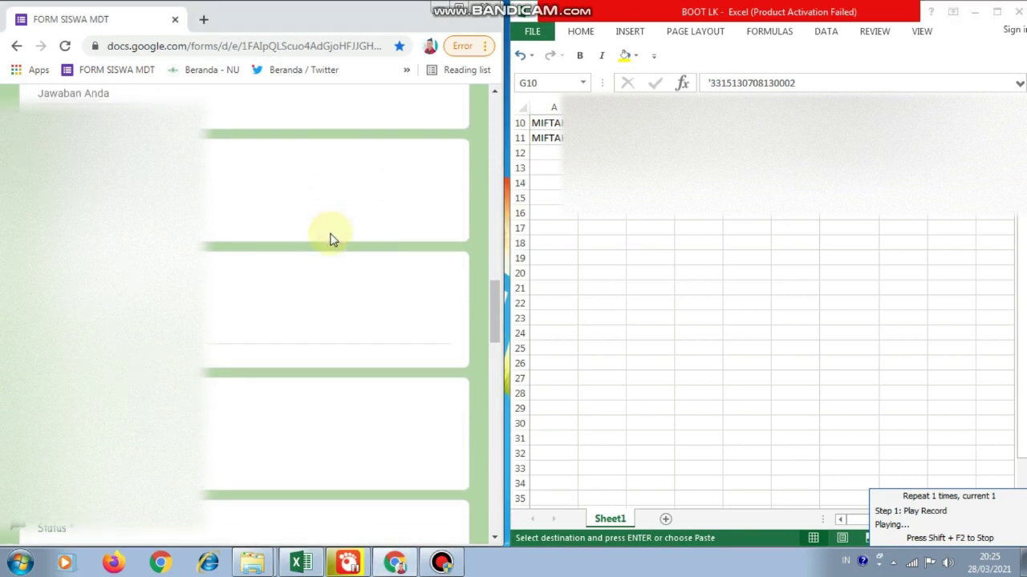
pyautogui.hotkey('alt', 'Tab')
pyautogui.press('Right')
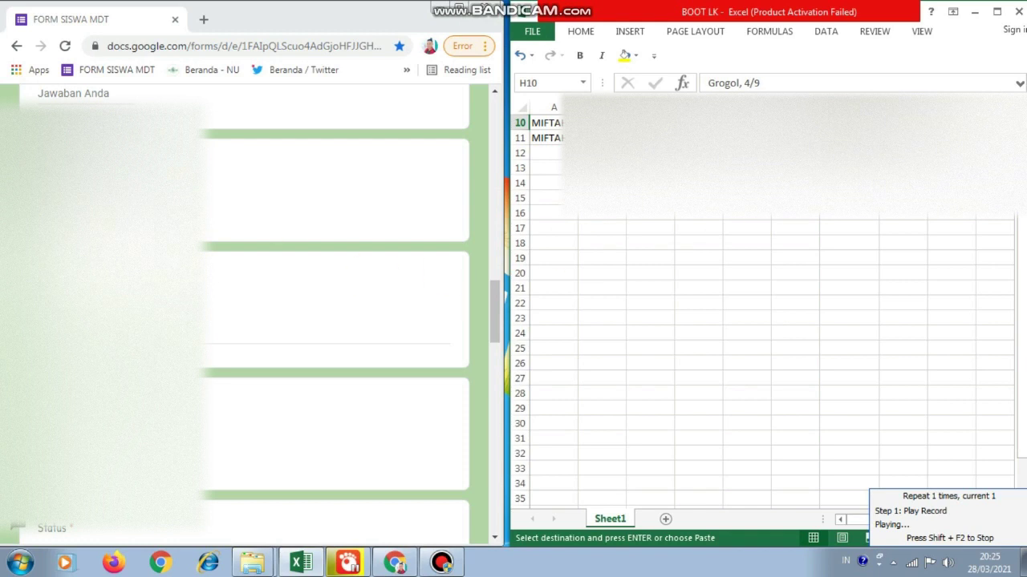
pyautogui.hotkey('alt', 'Tab')
pyautogui.hotkey('ctrl', 'v')
pyautogui.click(300, 399)
# Copy the father's name from cell I10 and return to the form to fill the father's name answer.
pyautogui.scroll(-3, 298, 413)
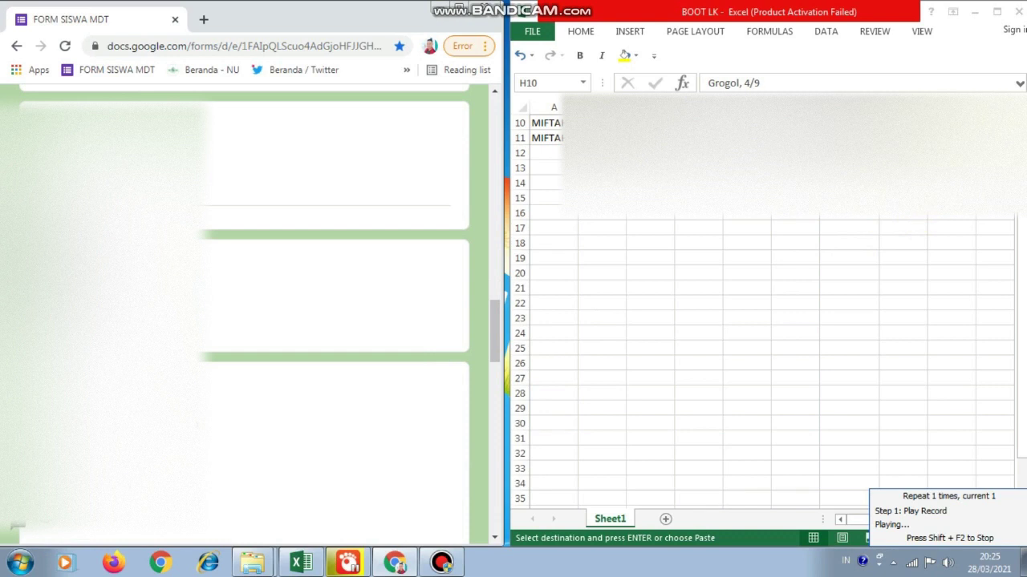
pyautogui.hotkey('alt', 'Tab')
pyautogui.press('Right')
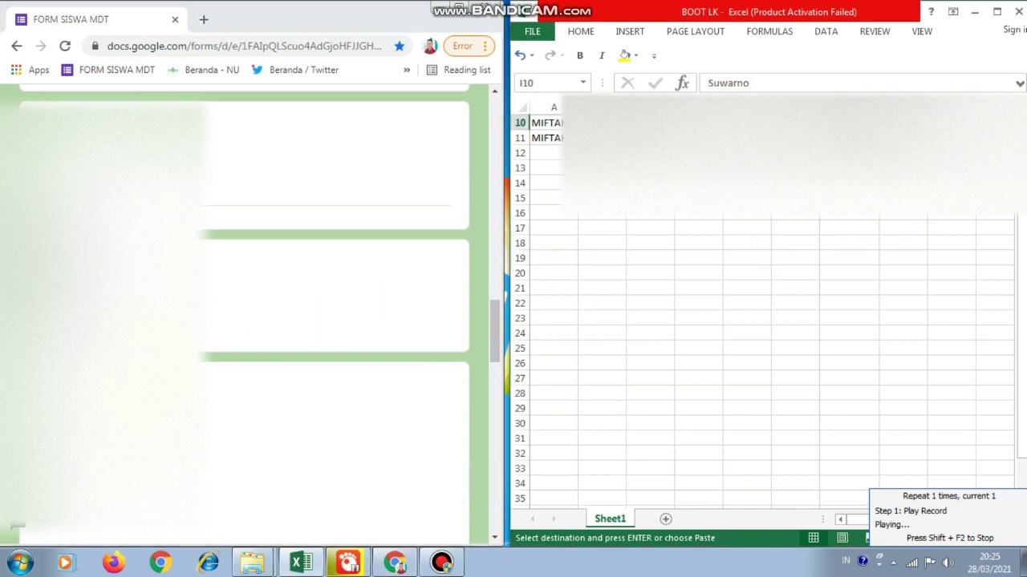
pyautogui.hotkey('alt', 'Tab')
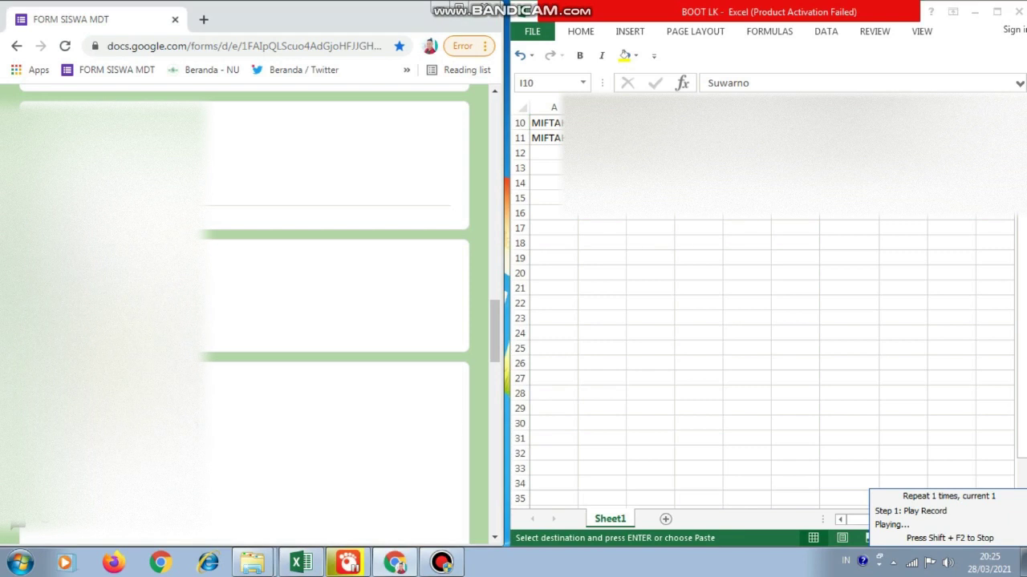